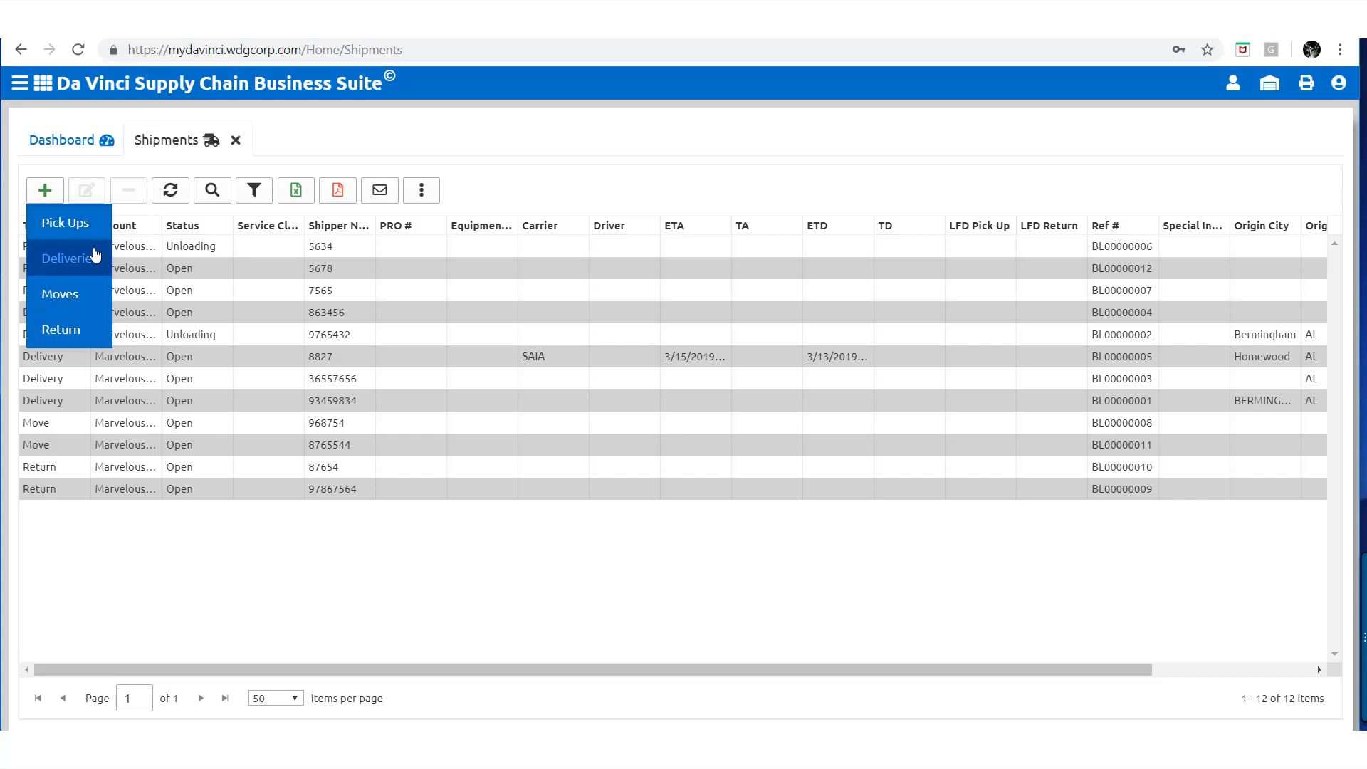
# Create delivery 22547899 for account Marvelous Green Gardens and save it
pyautogui.click(96, 255)
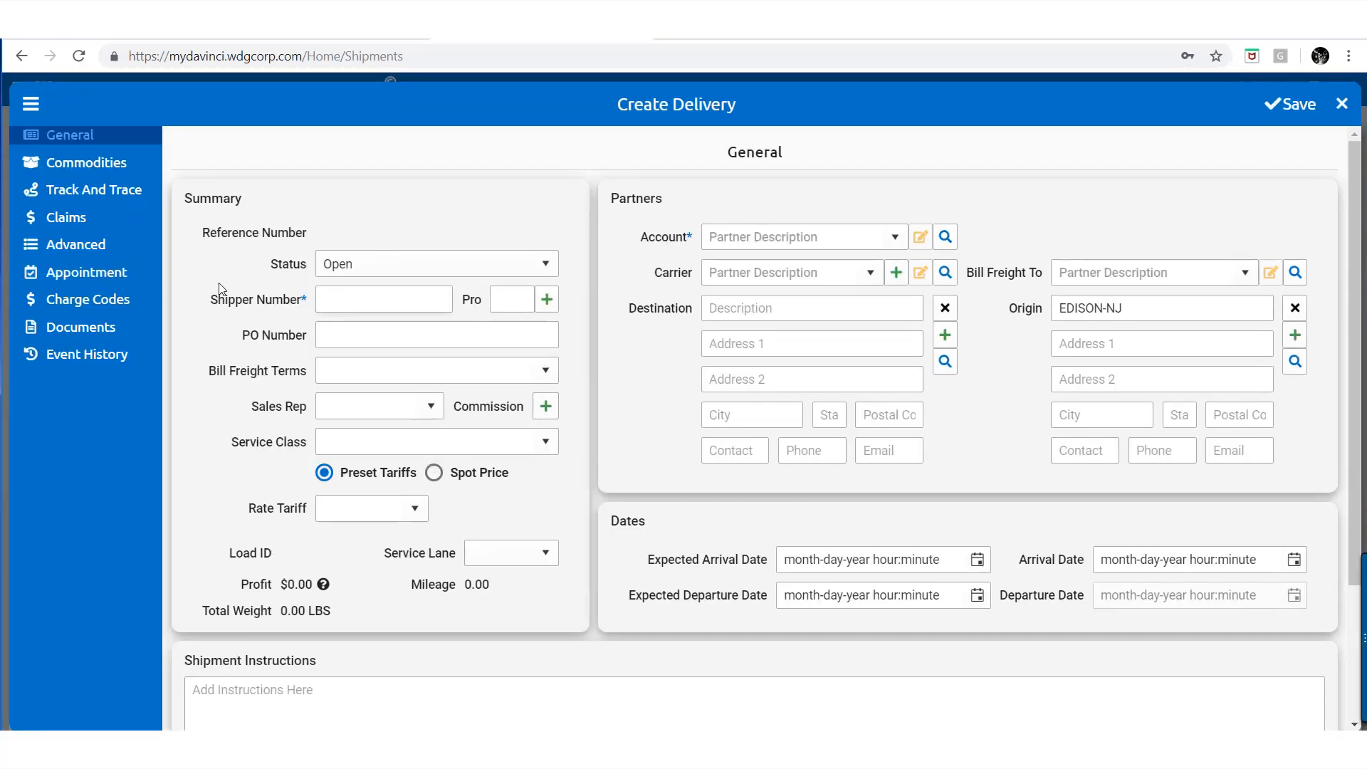
pyautogui.write('225478')
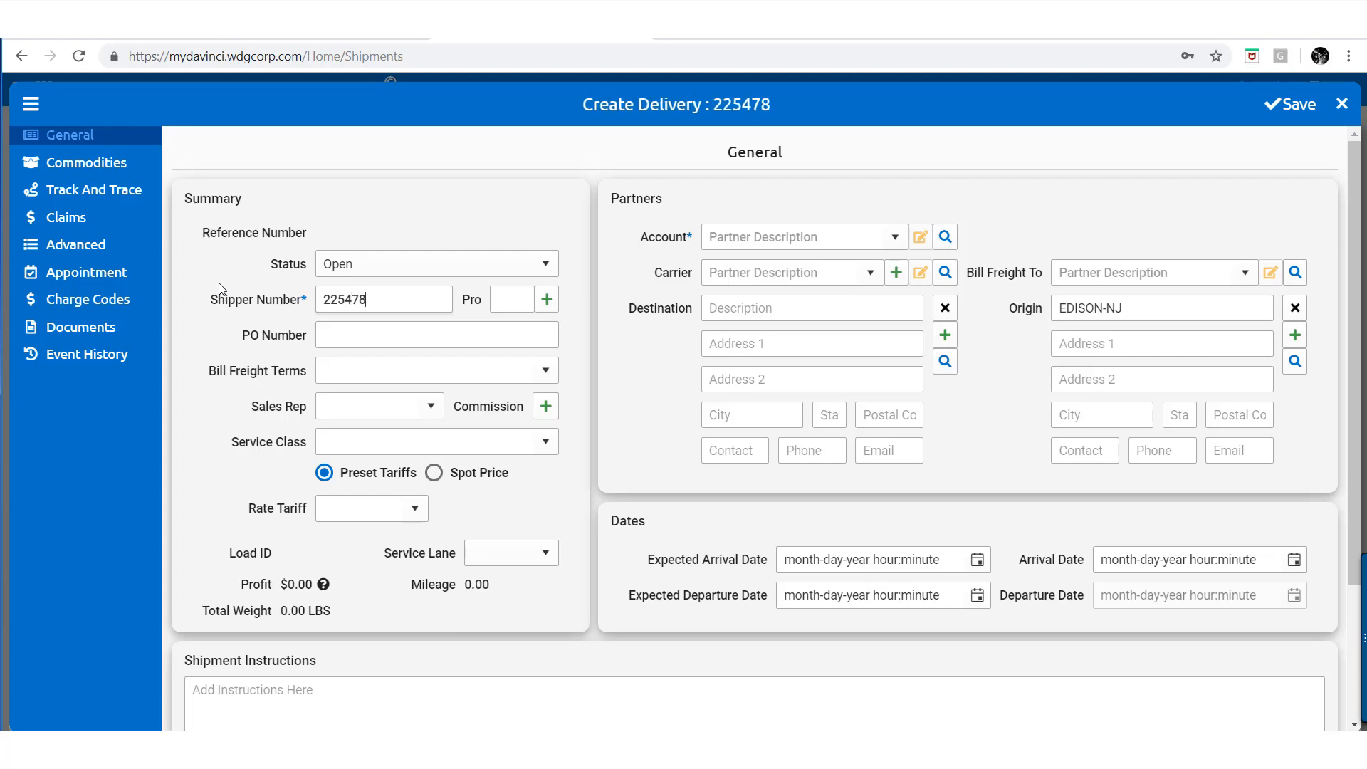
pyautogui.write('99')
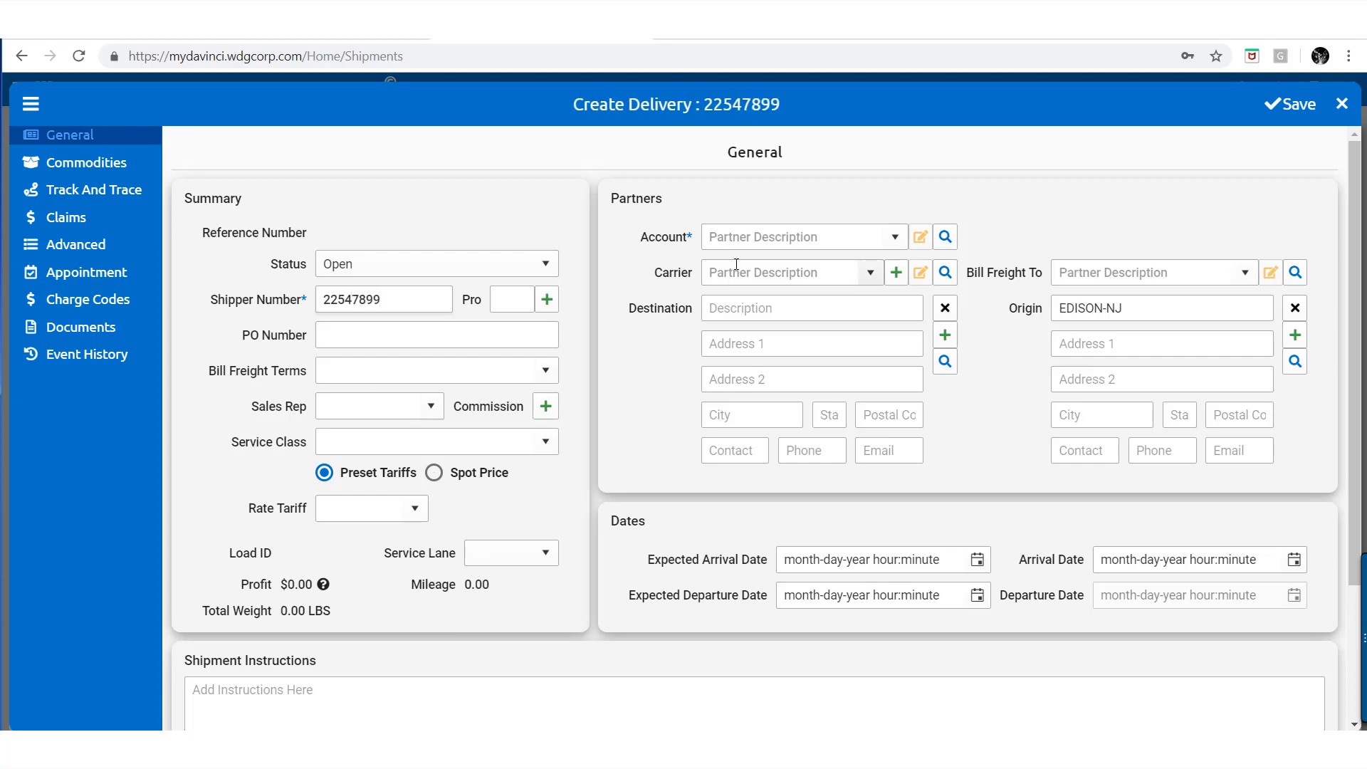
pyautogui.click(742, 241)
pyautogui.write('ma')
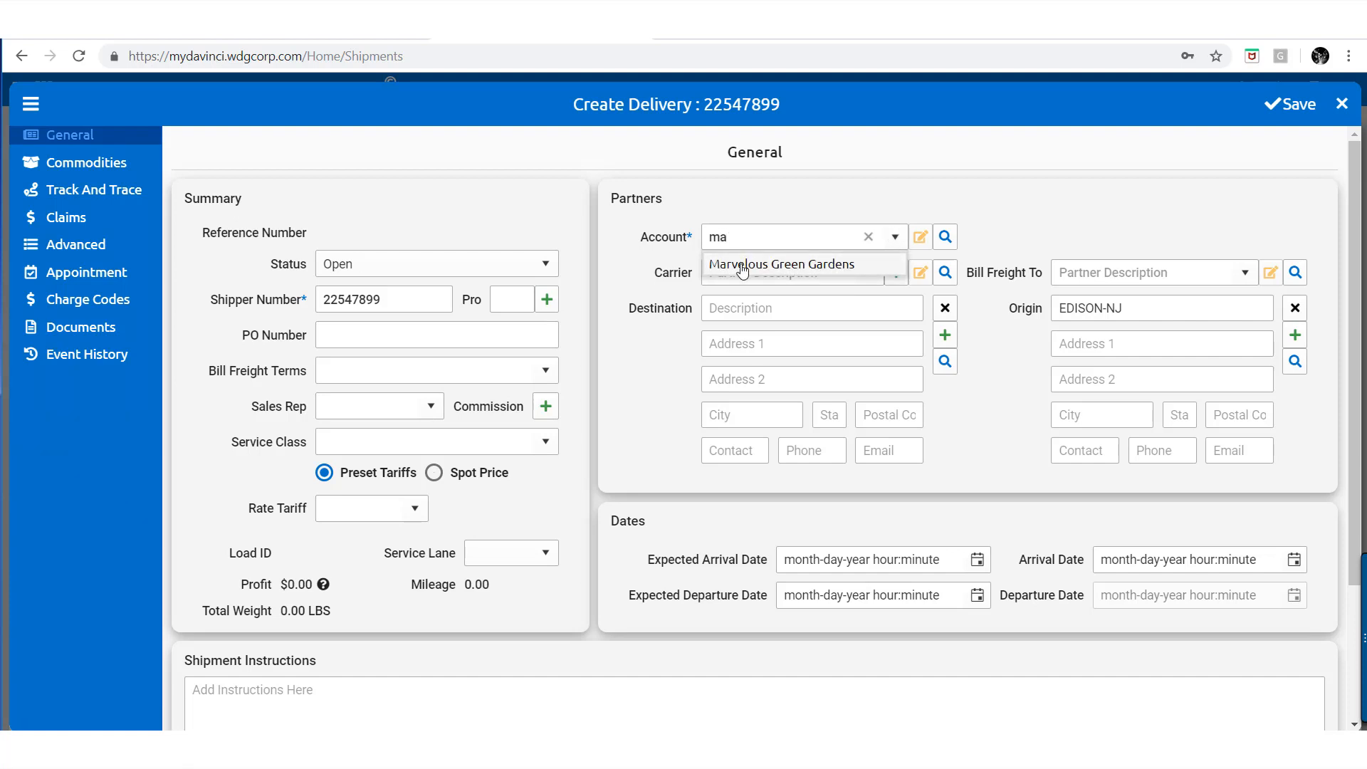
pyautogui.click(742, 265)
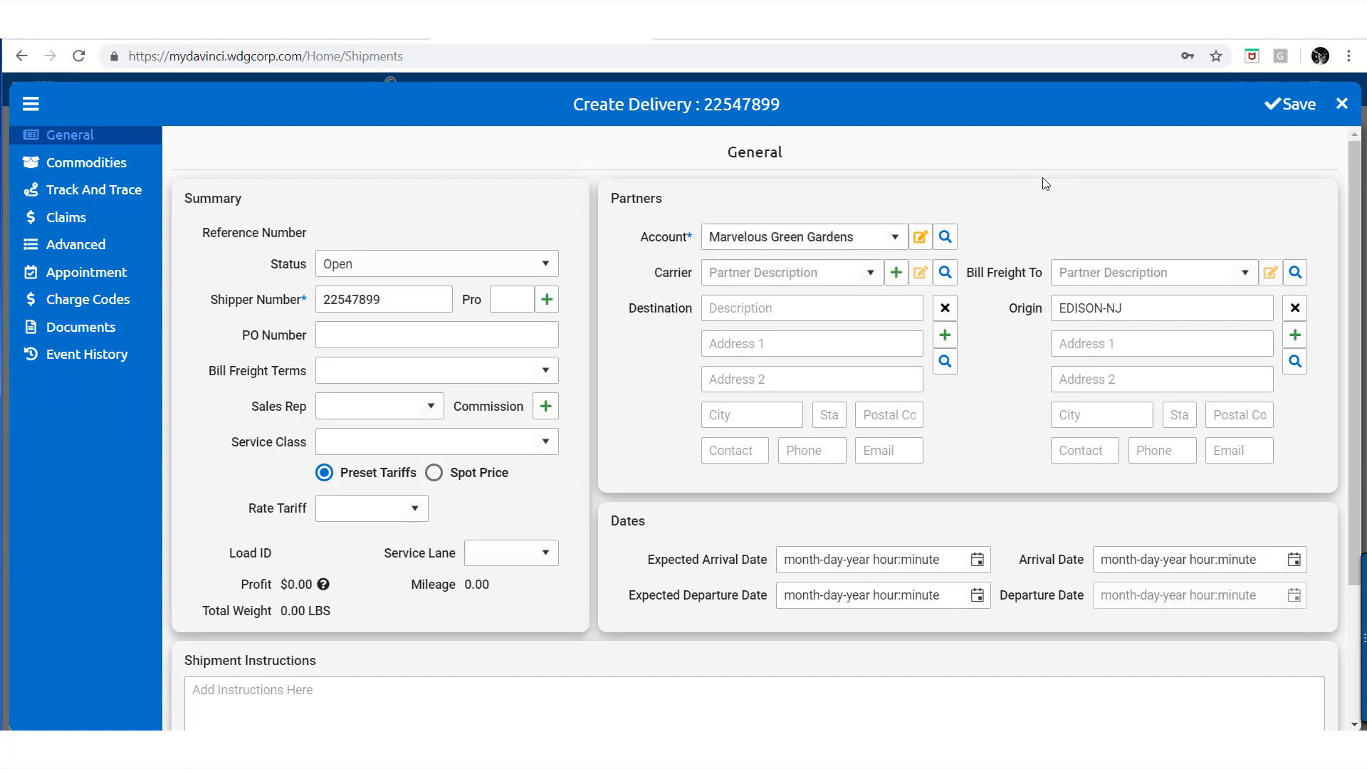
pyautogui.click(1290, 106)
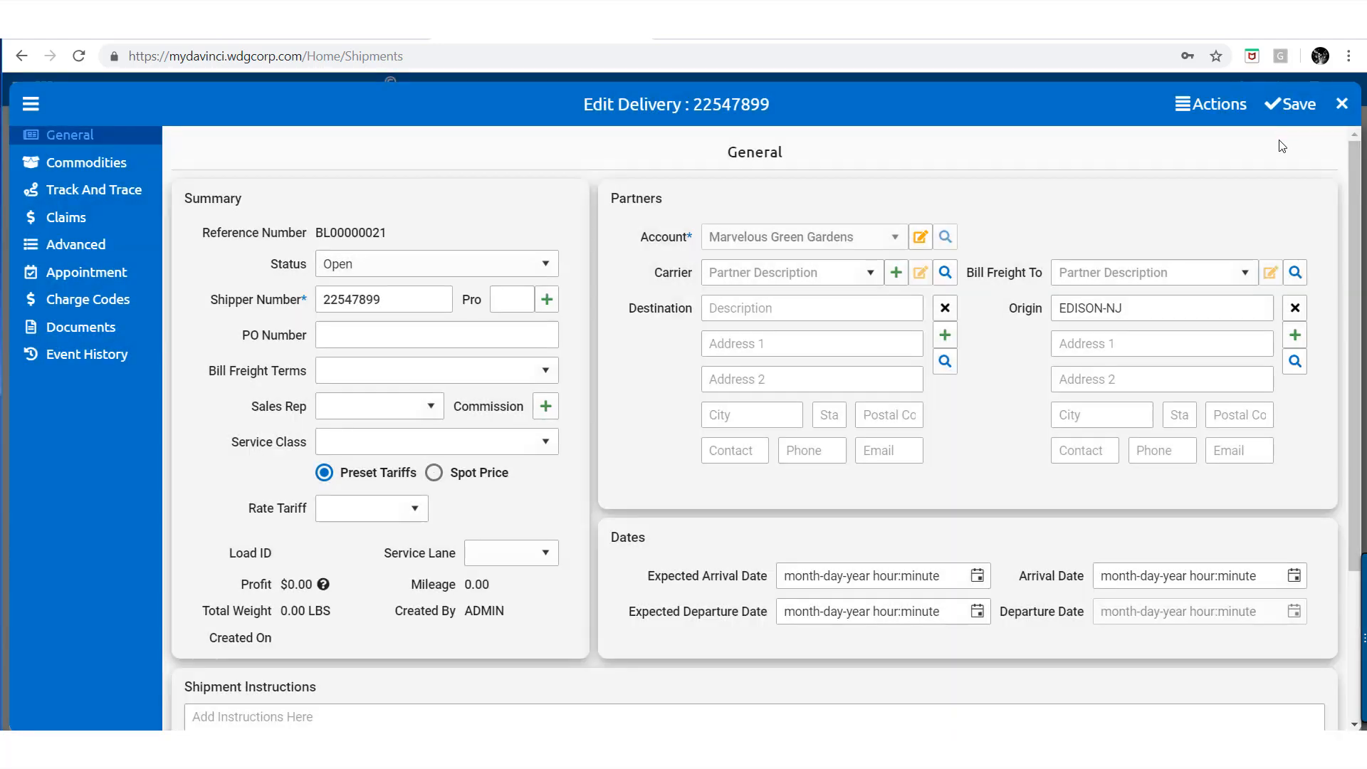
# Set SAIA as the carrier and choose the suggested bill-to partner
pyautogui.click(807, 275)
pyautogui.write('s')
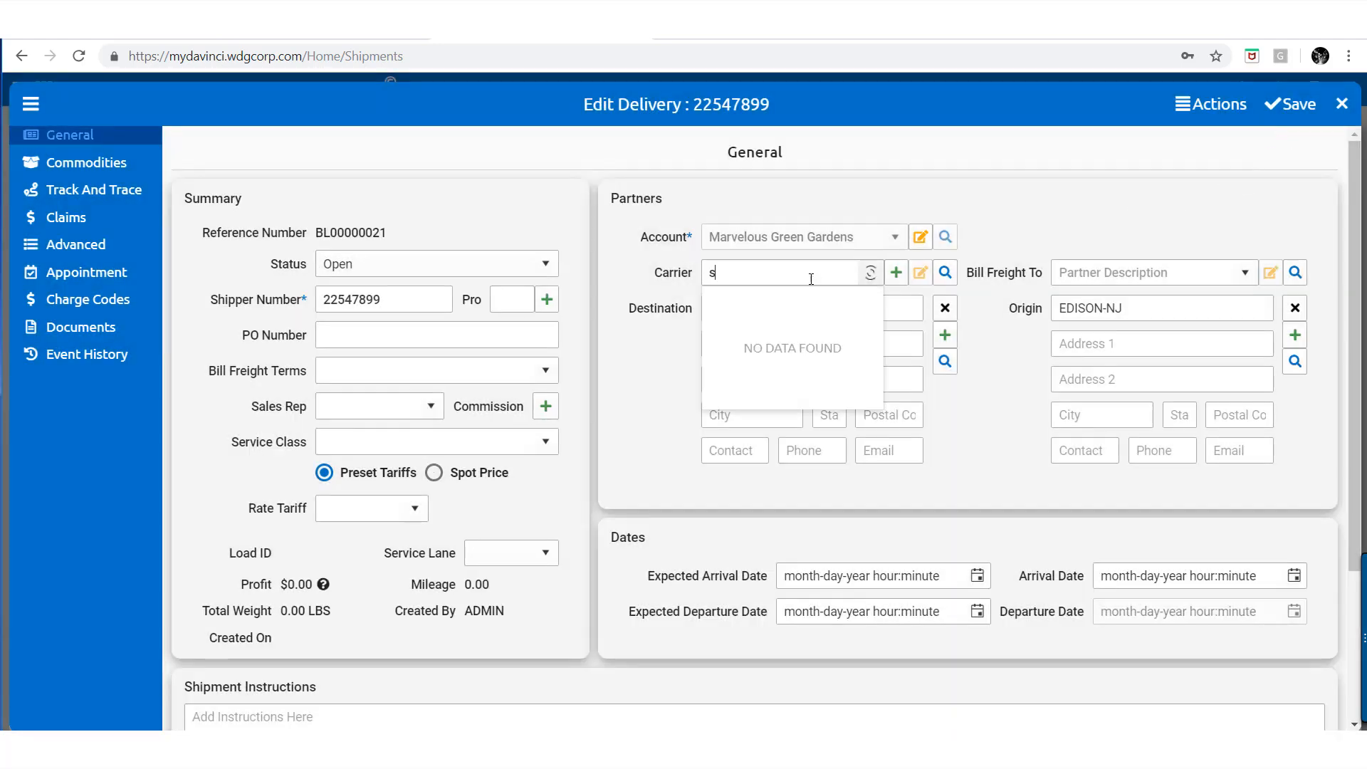
pyautogui.click(796, 297)
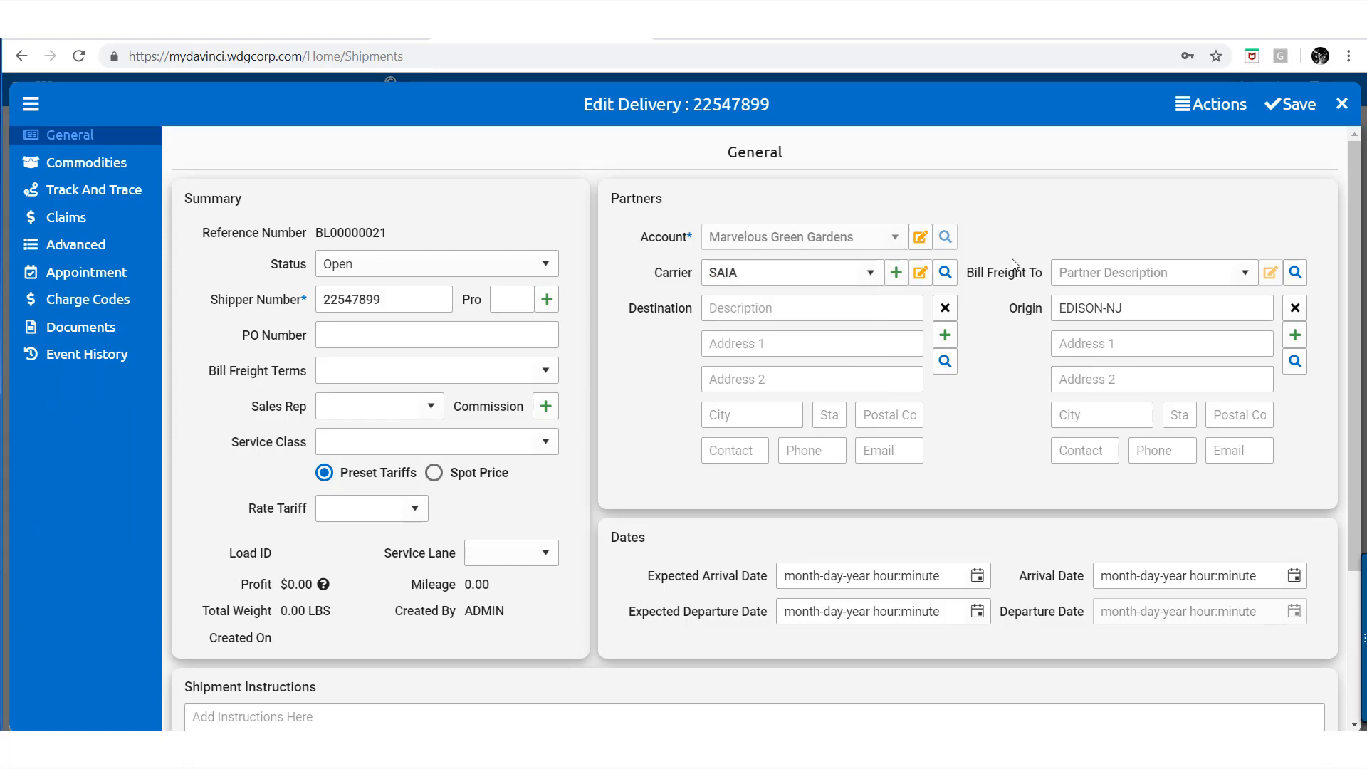
pyautogui.click(1096, 271)
pyautogui.write('n')
pyautogui.click(1097, 302)
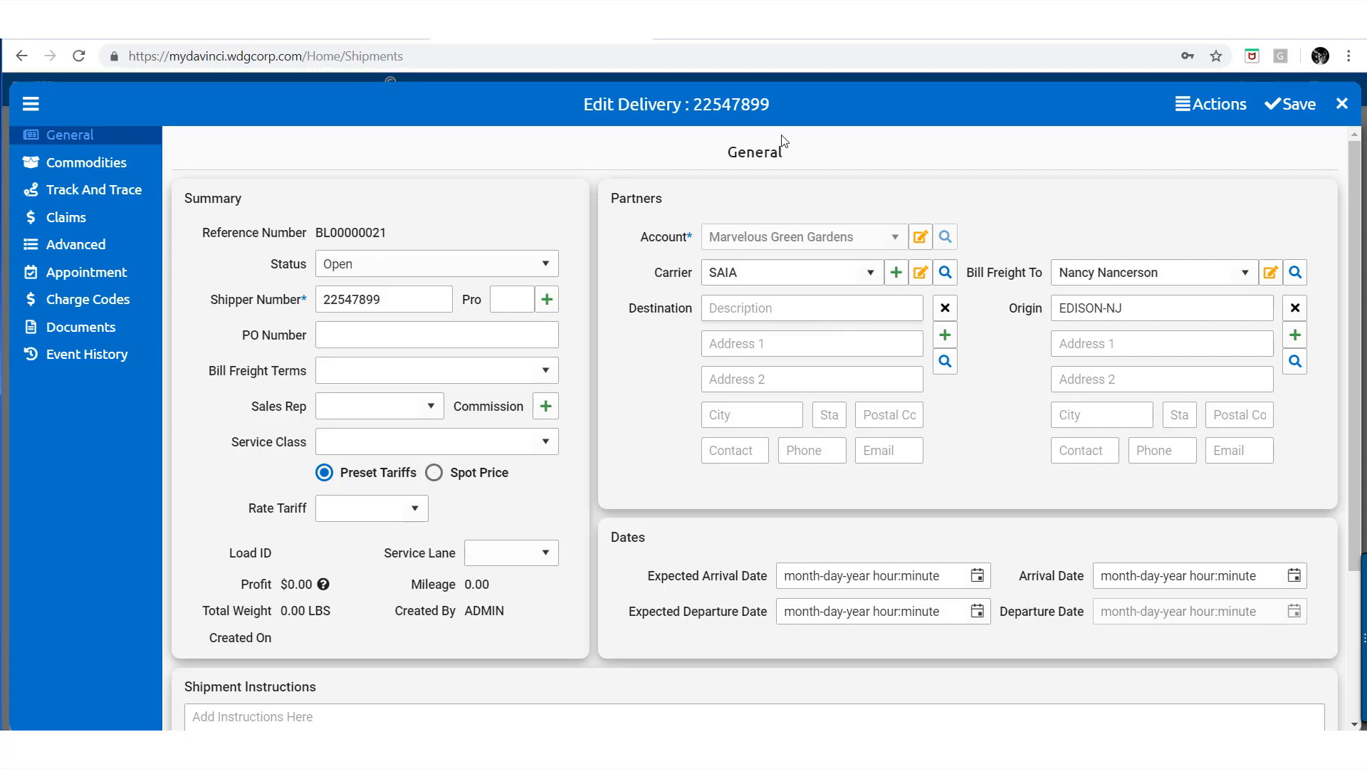
pyautogui.write('Nancy N')
# Replace the destination with an existing San Francisco partner found by description search
pyautogui.click(944, 308)
pyautogui.click(945, 363)
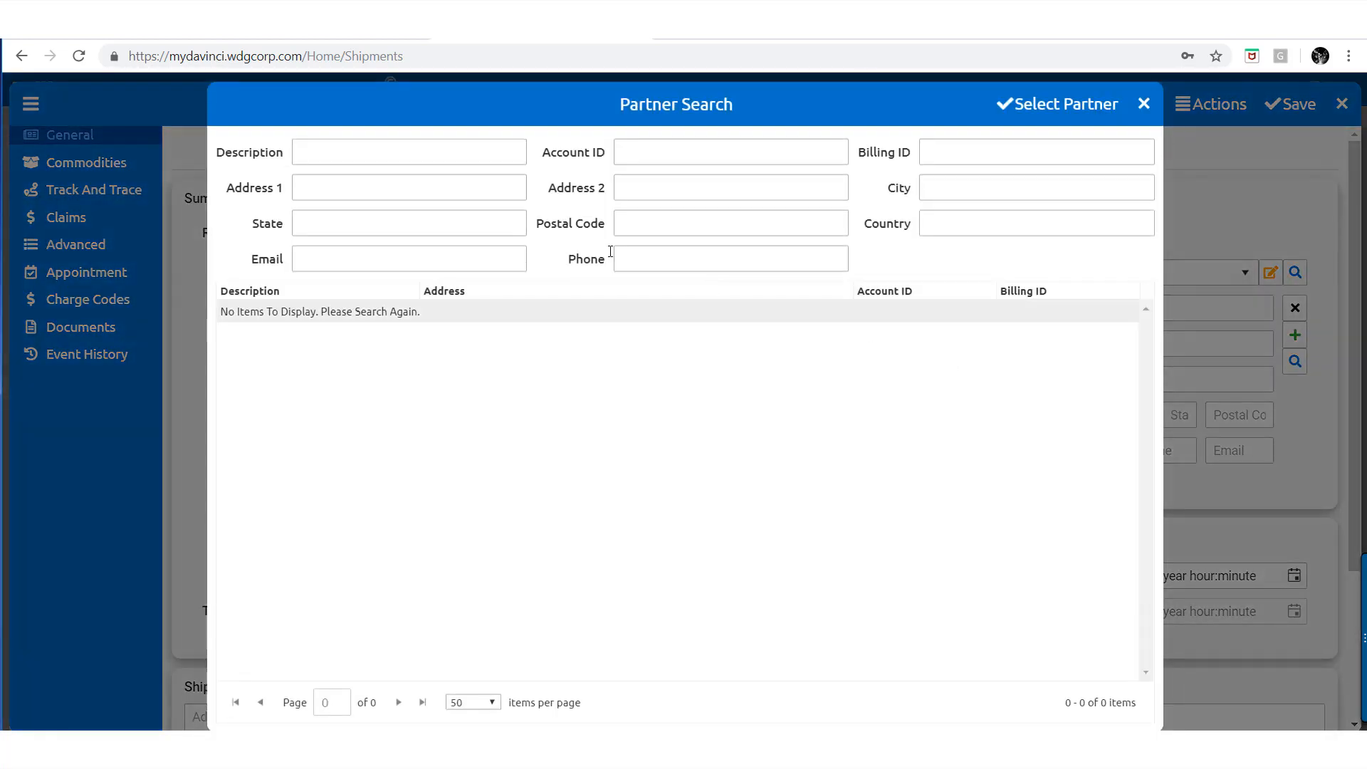
pyautogui.click(471, 143)
pyautogui.write('n')
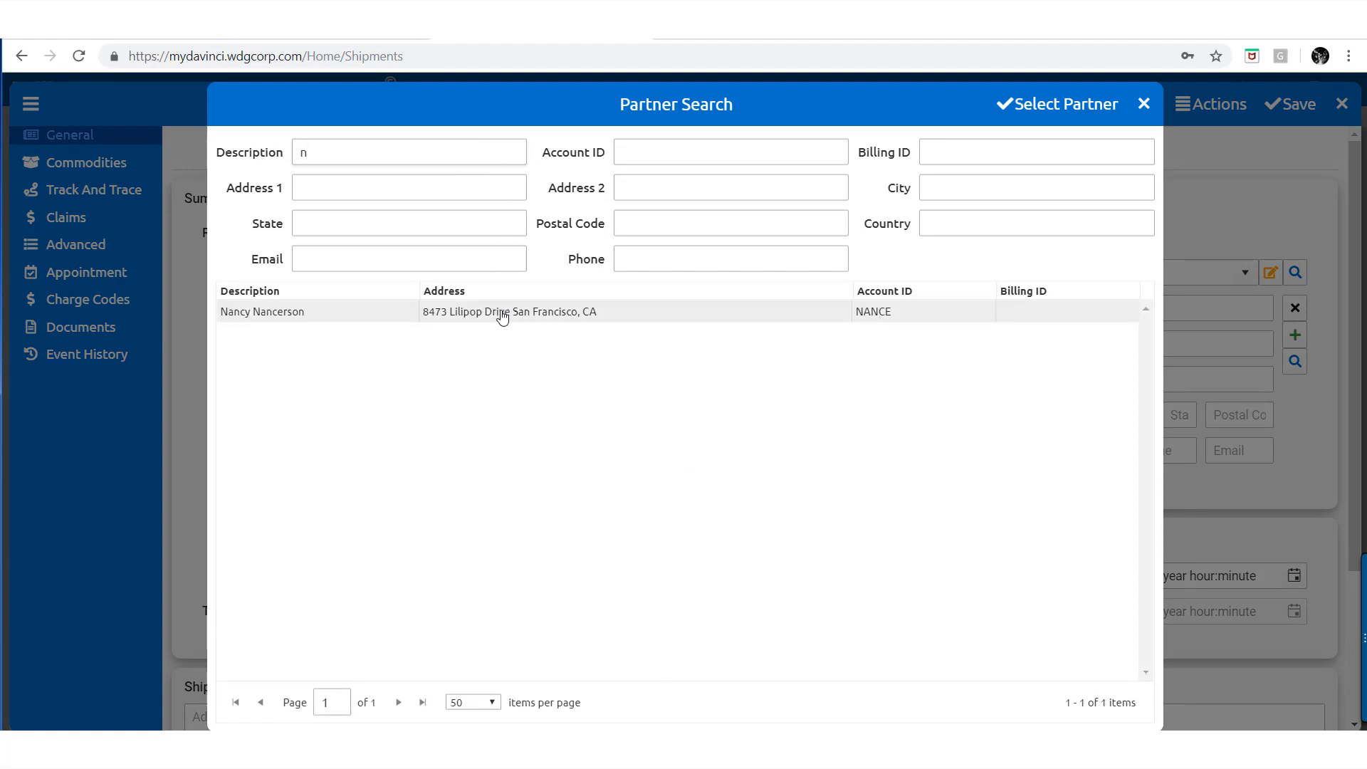
pyautogui.click(500, 313)
pyautogui.click(1043, 113)
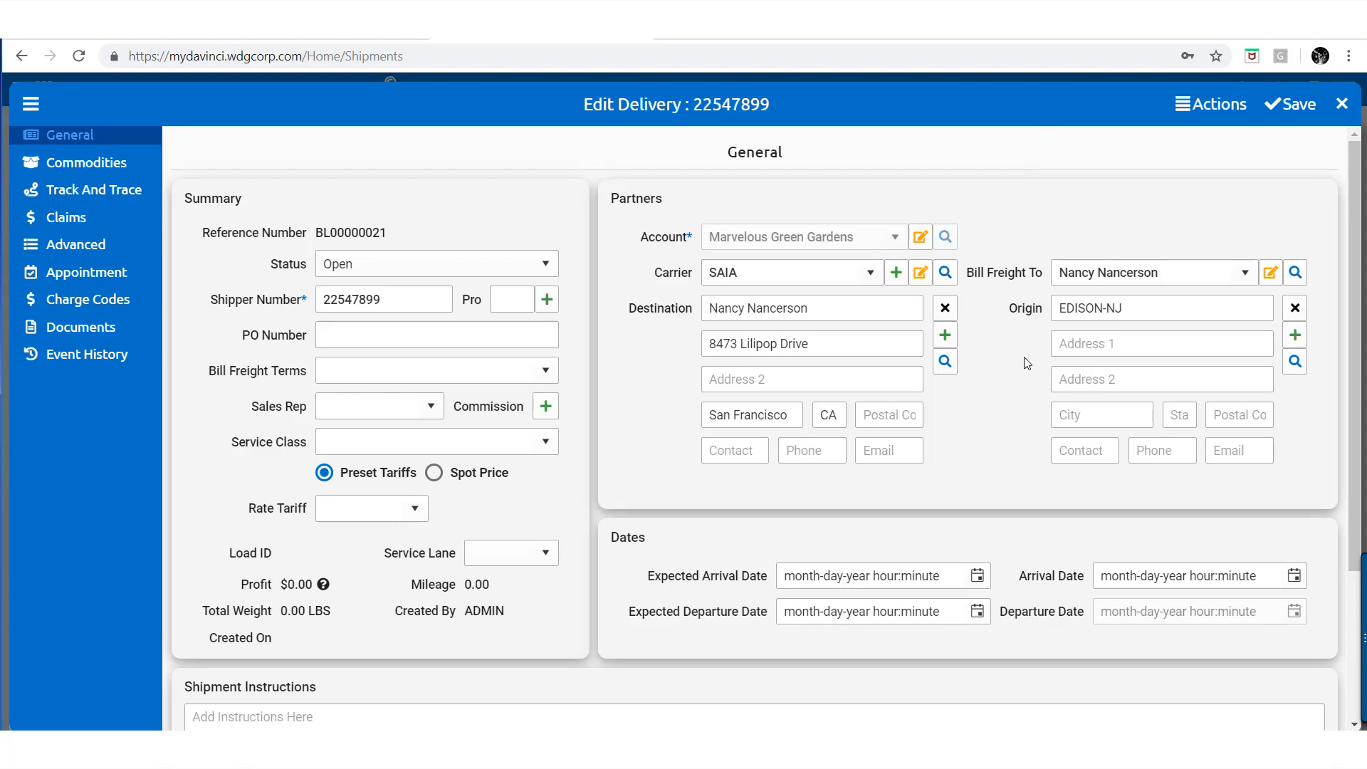
# Clear the EDISON-NJ origin and start a new customer for it
pyautogui.click(1292, 311)
pyautogui.click(1293, 338)
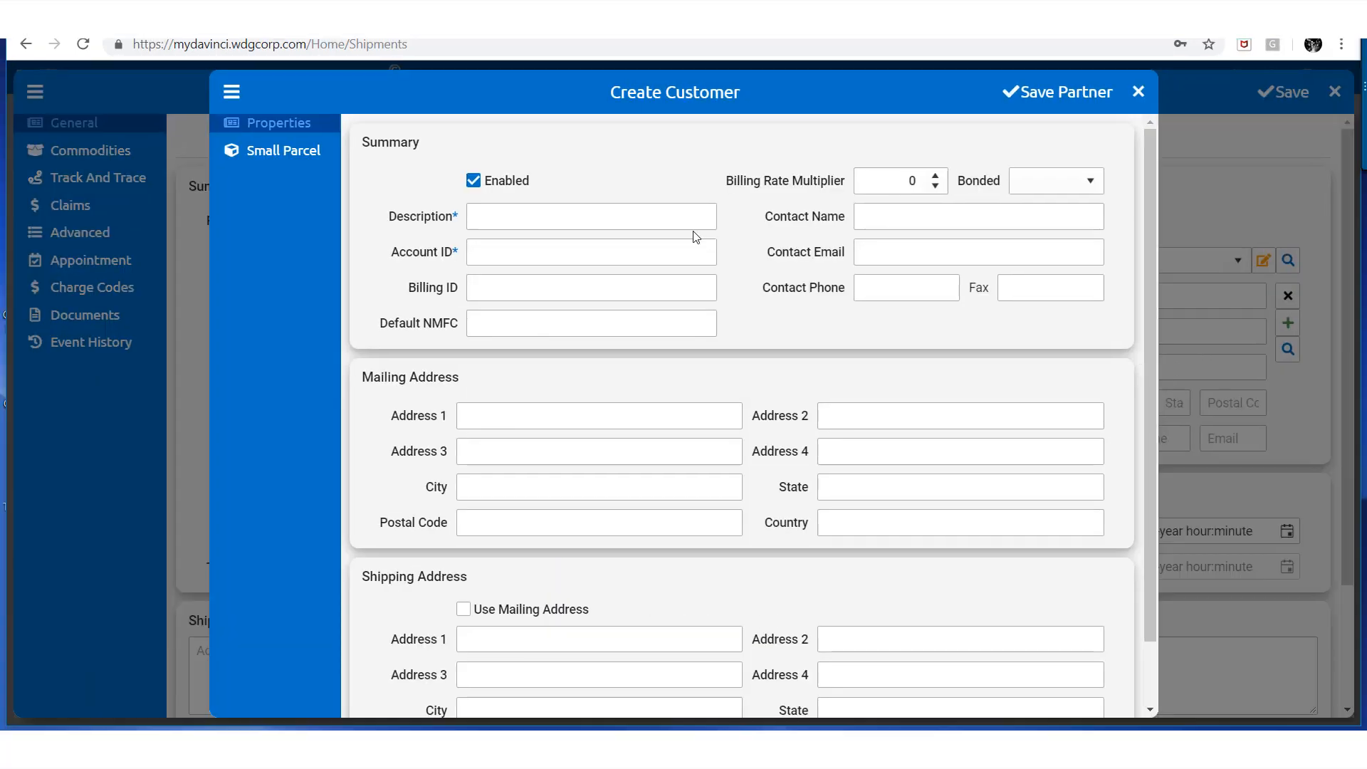
pyautogui.click(659, 230)
# Enter the new customer's name, account ID and contact e-mail
pyautogui.click(645, 249)
pyautogui.write('PHI')
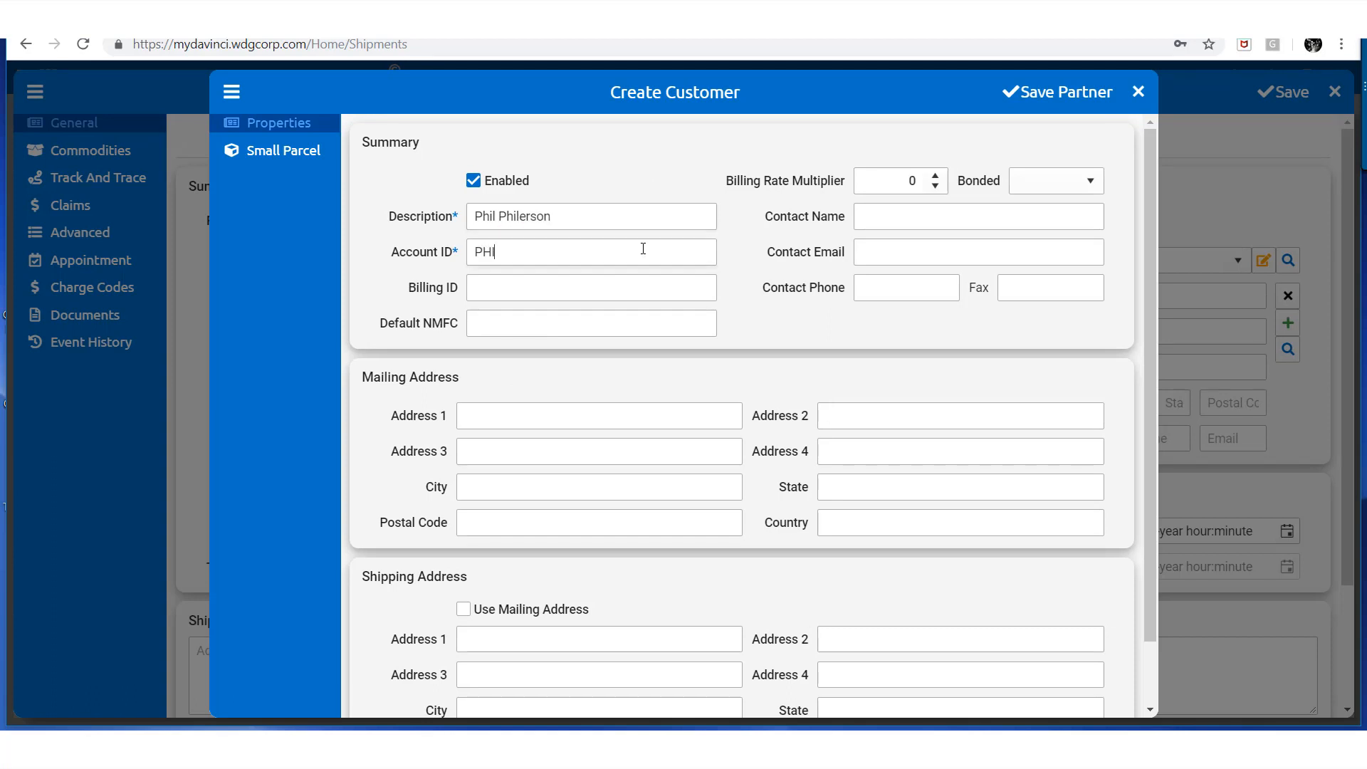
pyautogui.write('L')
pyautogui.click(867, 244)
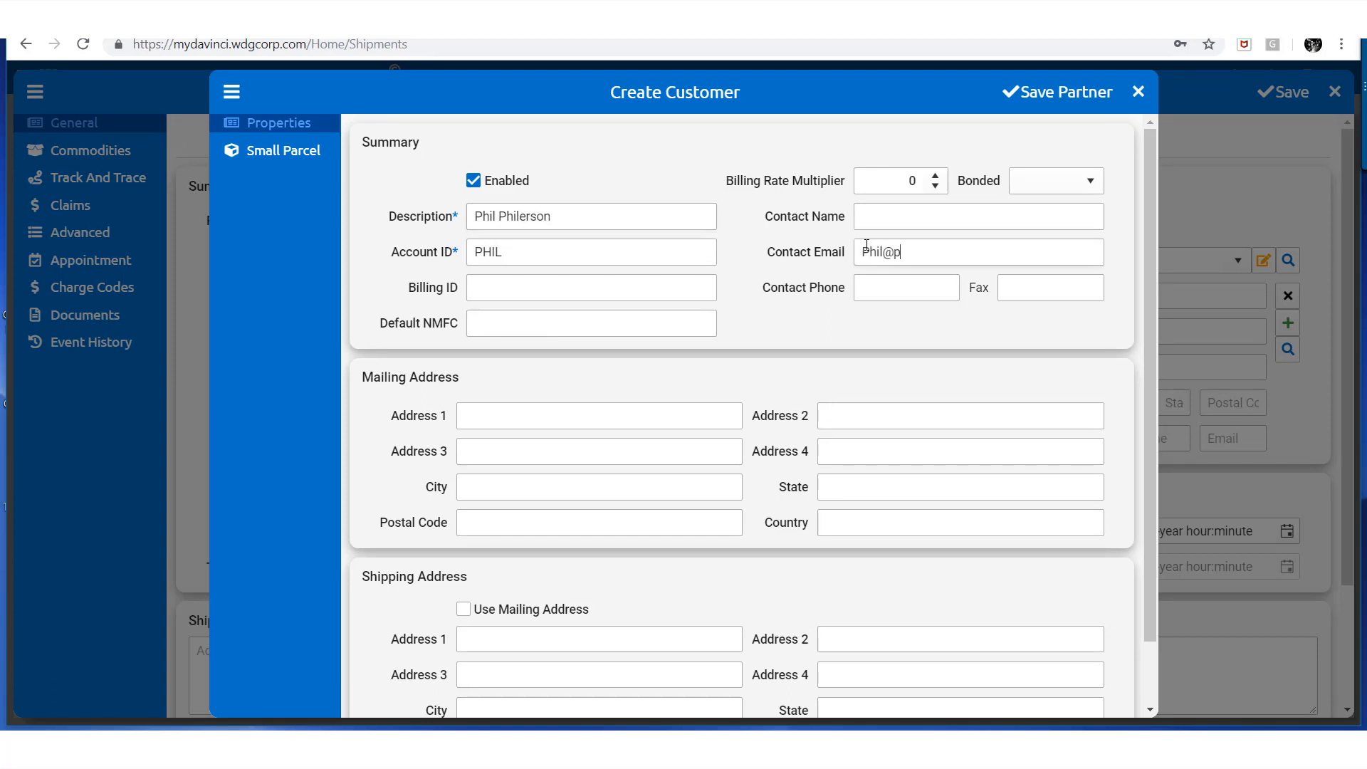
pyautogui.click(703, 295)
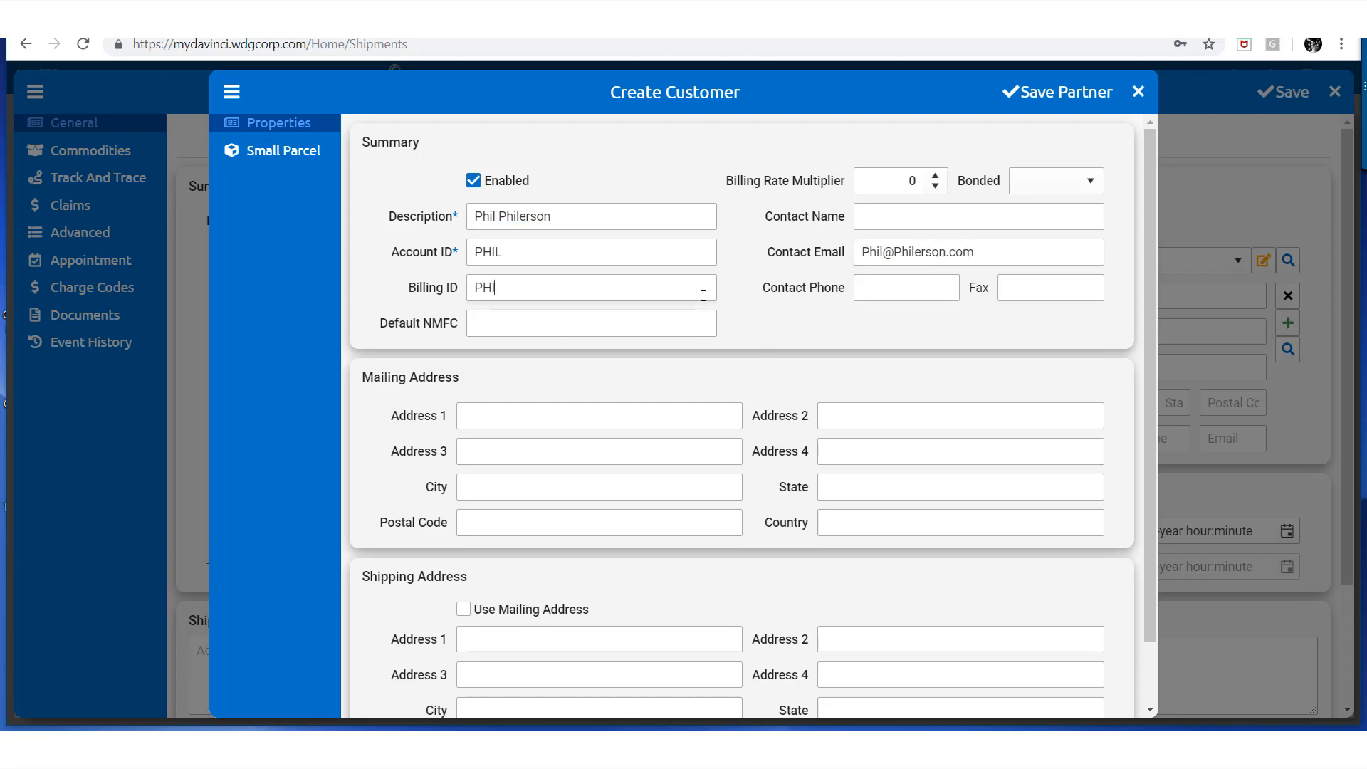
# Fill in the customer's CA mailing address, reuse it for shipping, and save the partner
pyautogui.click(687, 410)
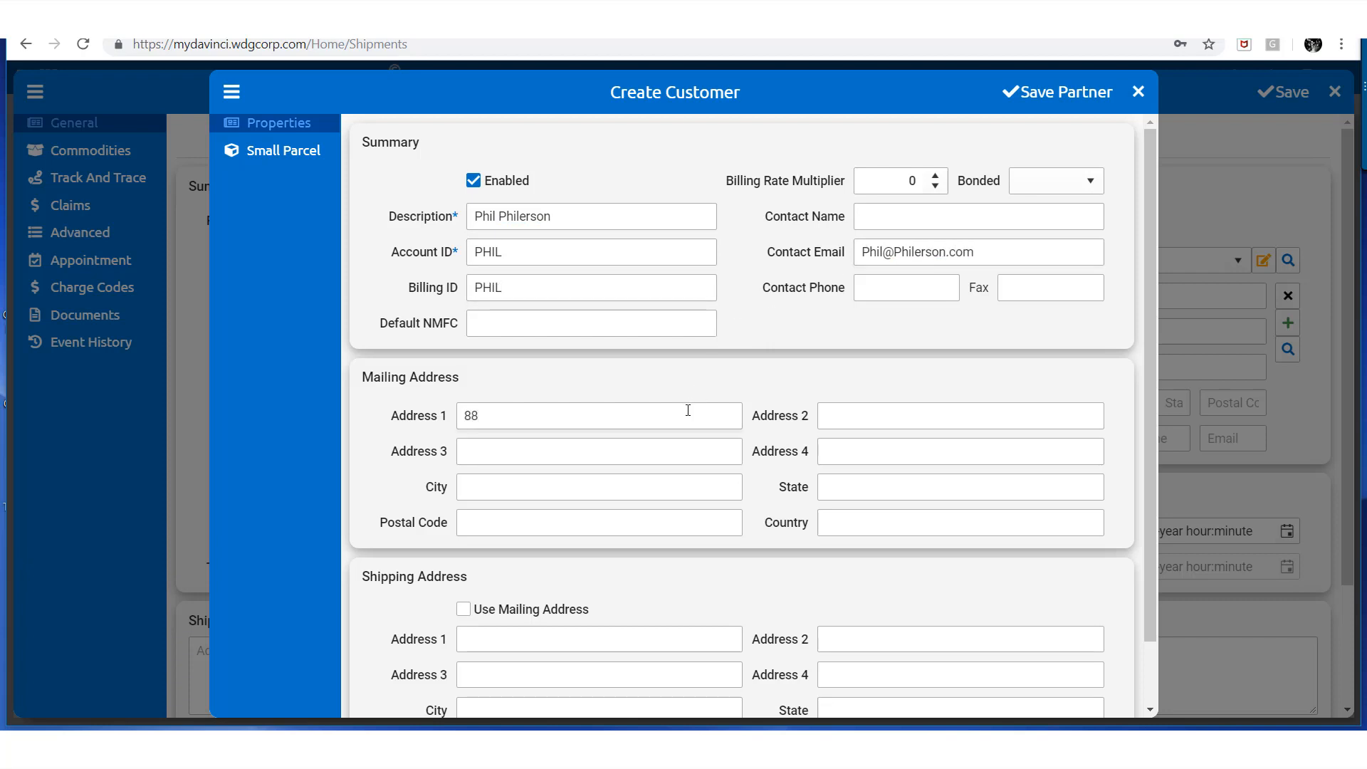
pyautogui.click(702, 480)
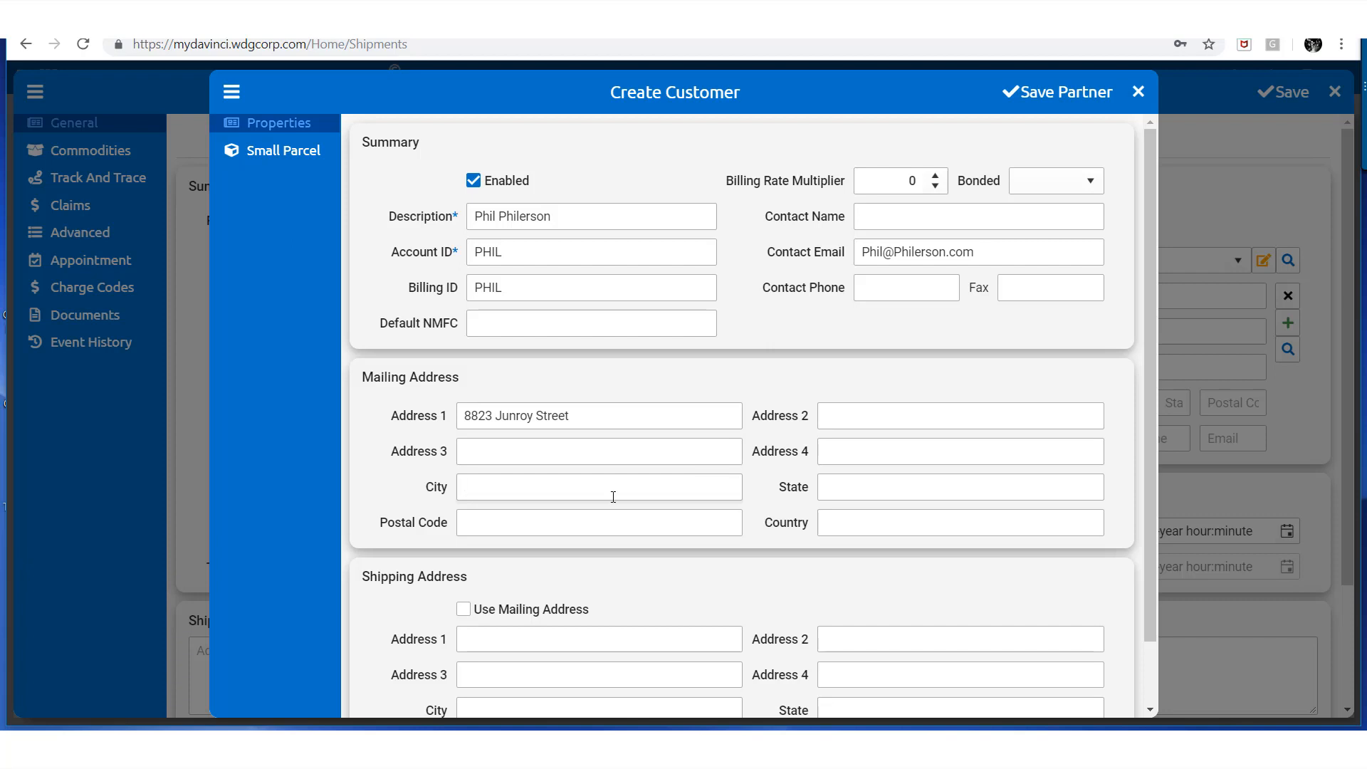
pyautogui.click(819, 491)
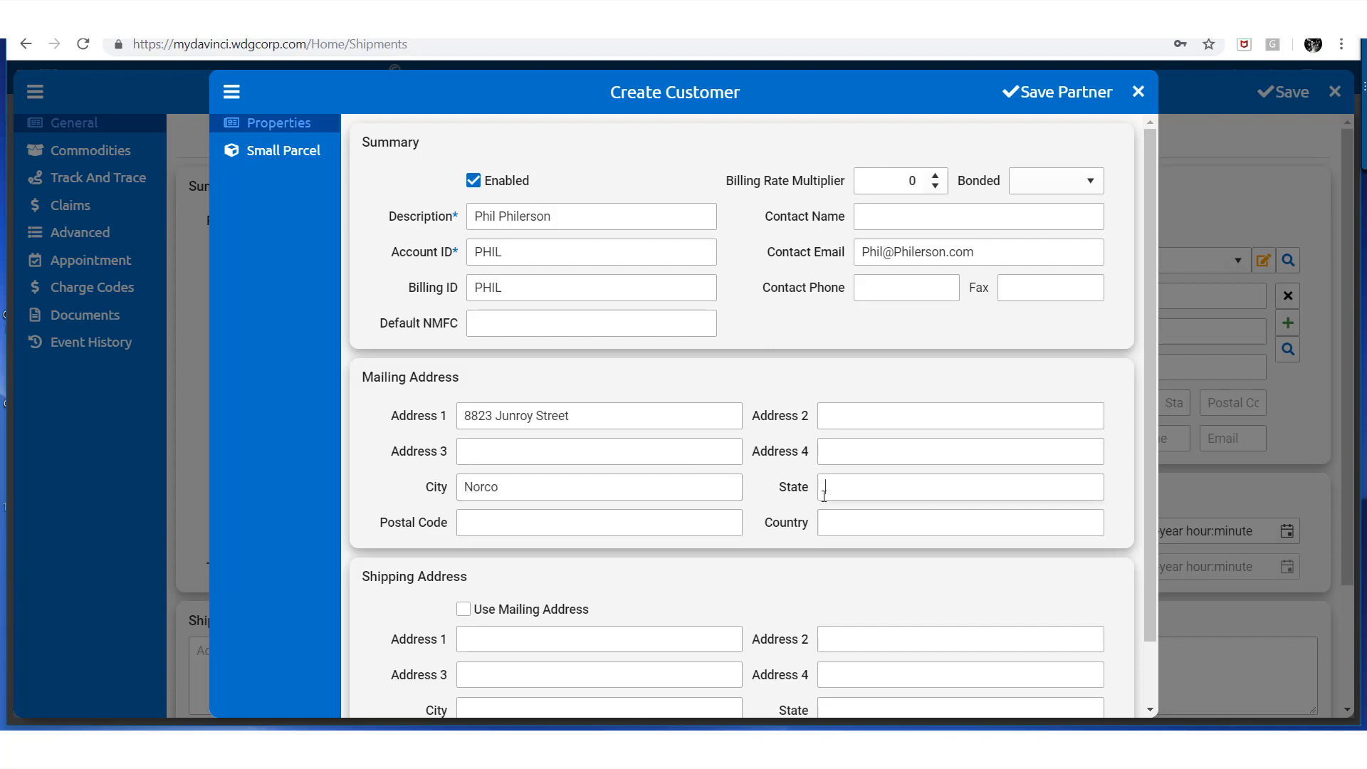
pyautogui.write('CA')
pyautogui.click(701, 527)
pyautogui.write('88372')
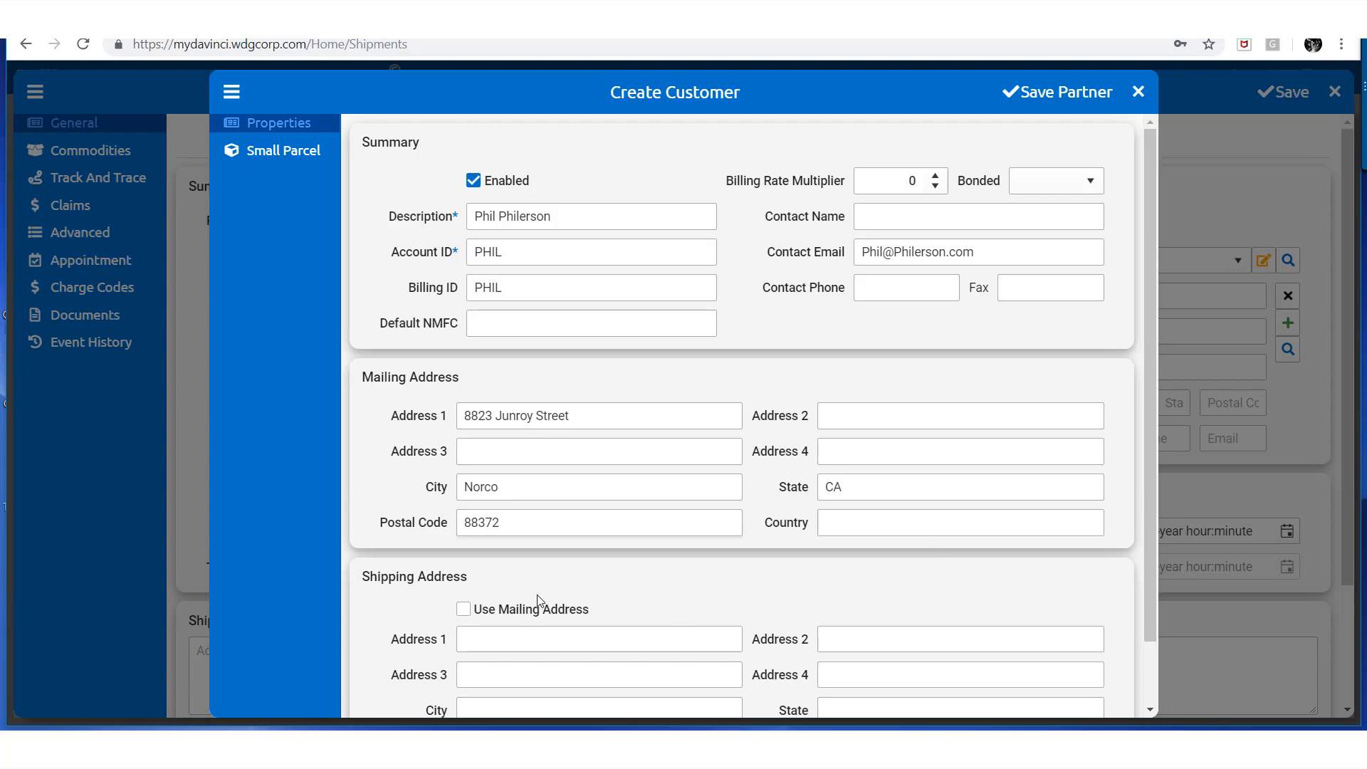
pyautogui.click(464, 609)
pyautogui.moveTo(1153, 374)
pyautogui.mouseDown()
pyautogui.moveTo(1147, 455)
pyautogui.moveTo(1155, 347)
pyautogui.mouseUp()
pyautogui.click(1043, 97)
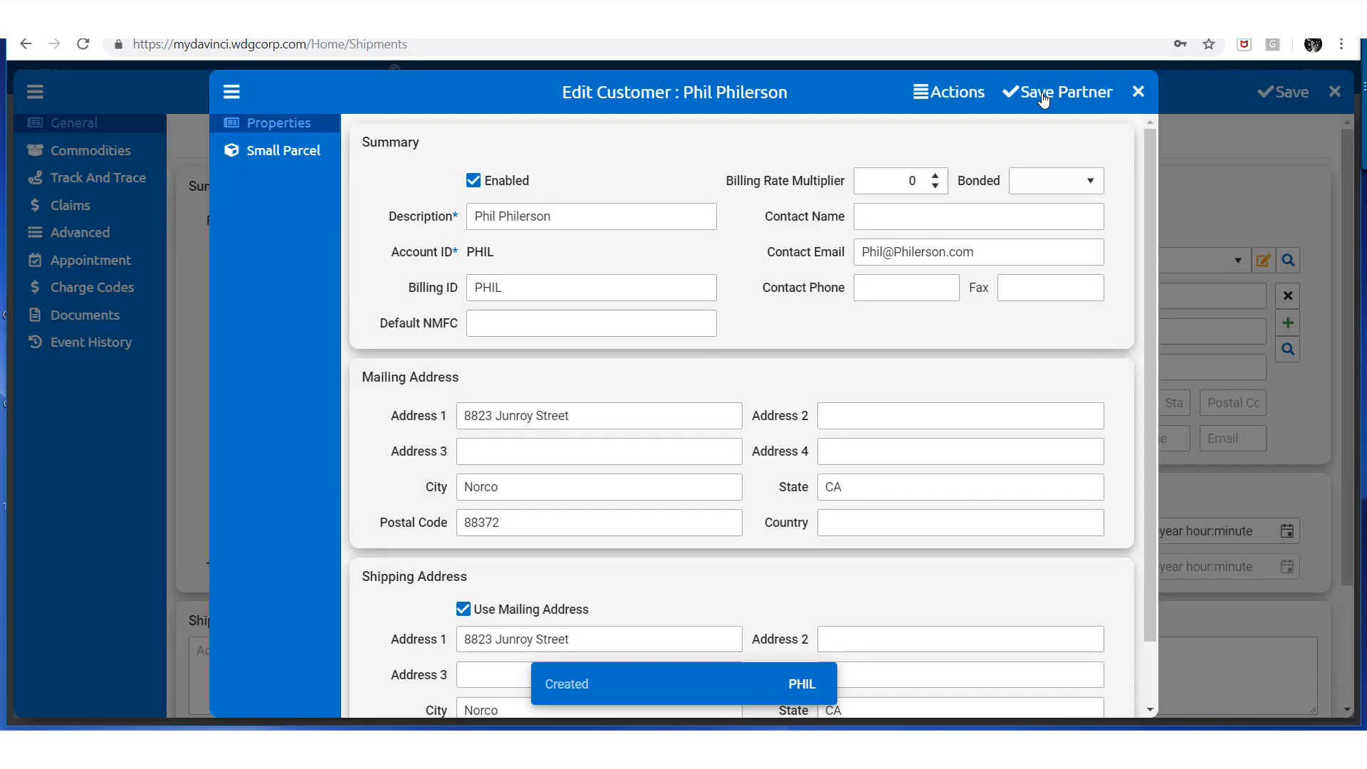
pyautogui.click(1139, 92)
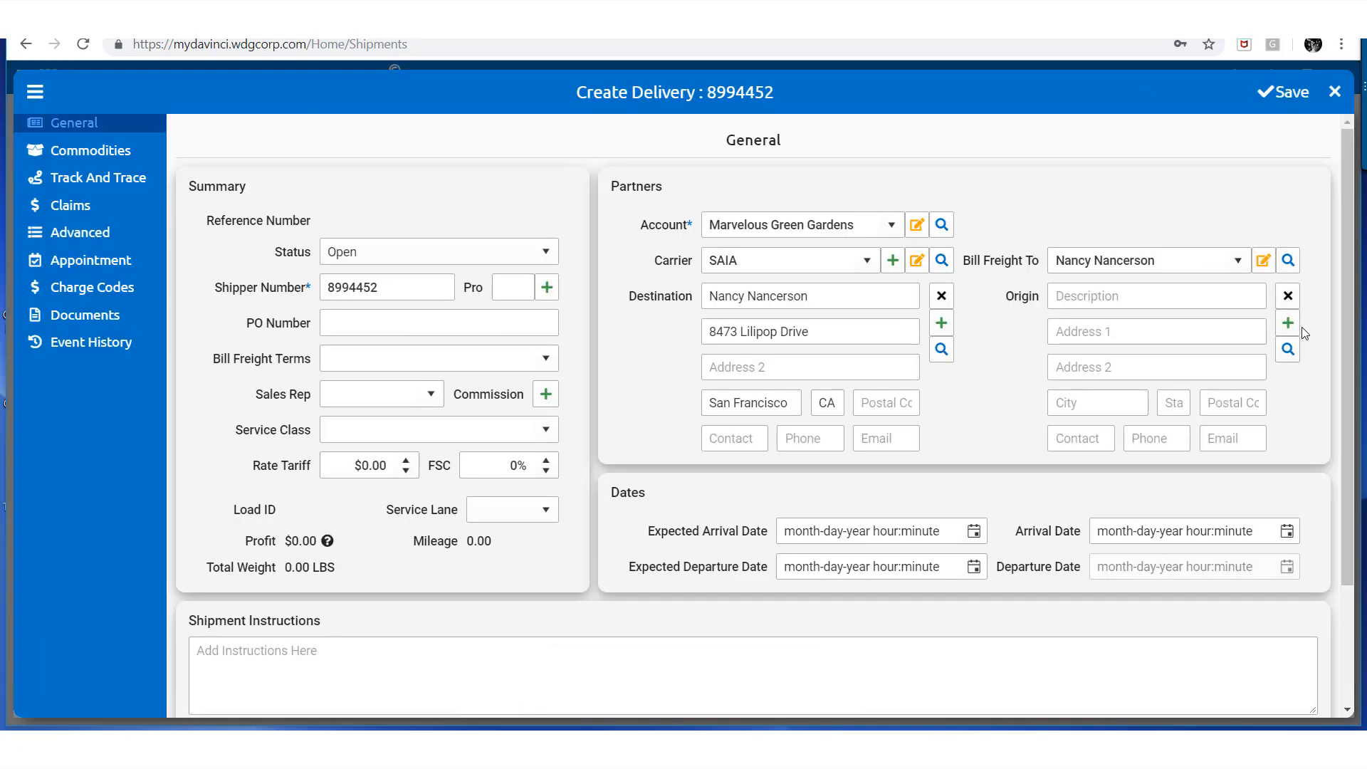
# Set the delivery's origin to the newly created customer via partner search
pyautogui.click(1287, 349)
pyautogui.click(479, 137)
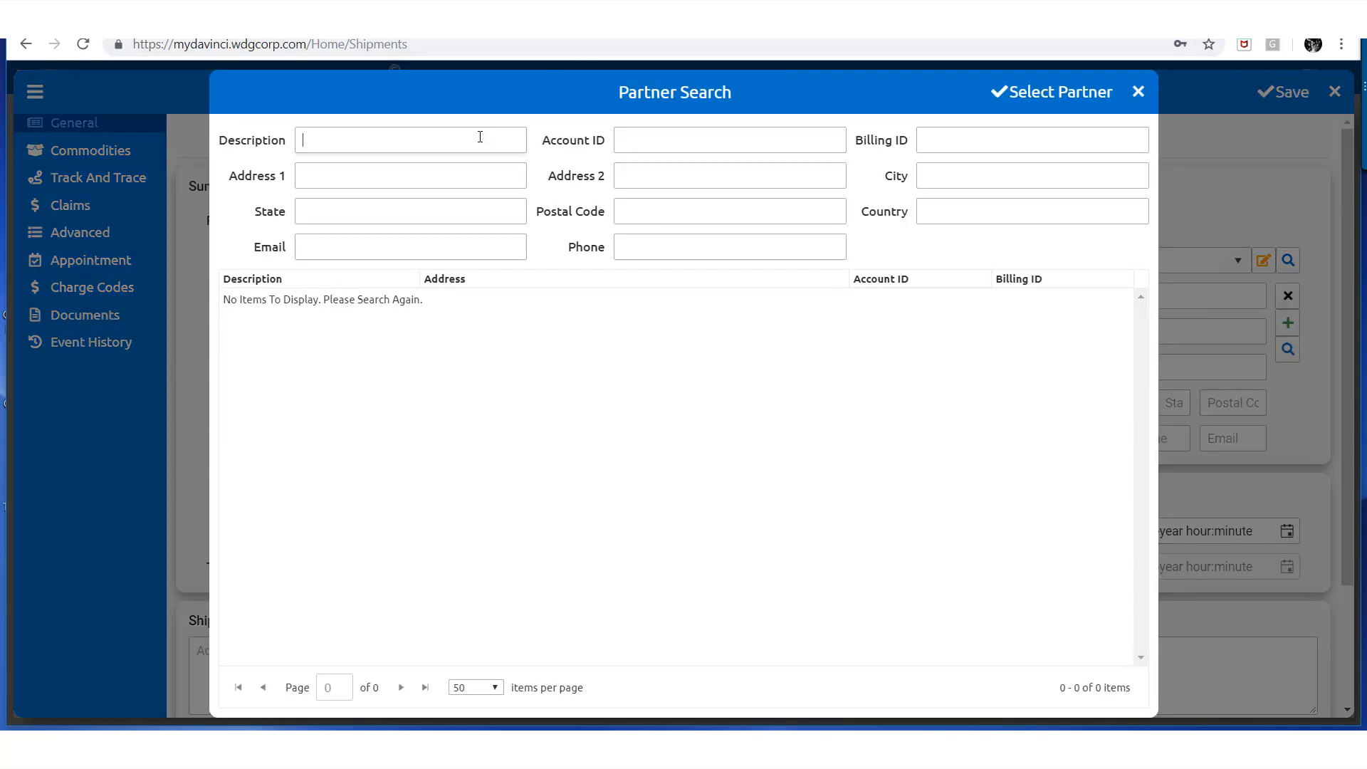
pyautogui.write('p')
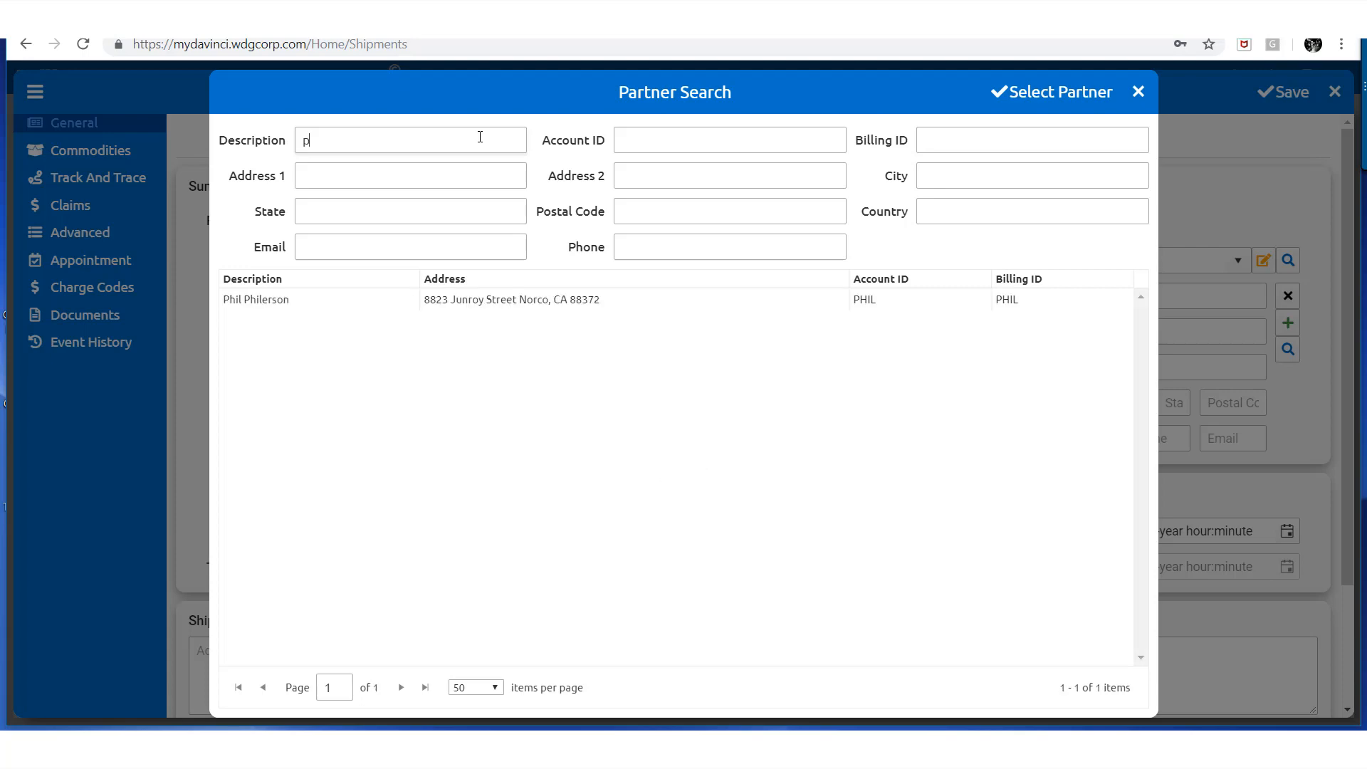
pyautogui.click(472, 303)
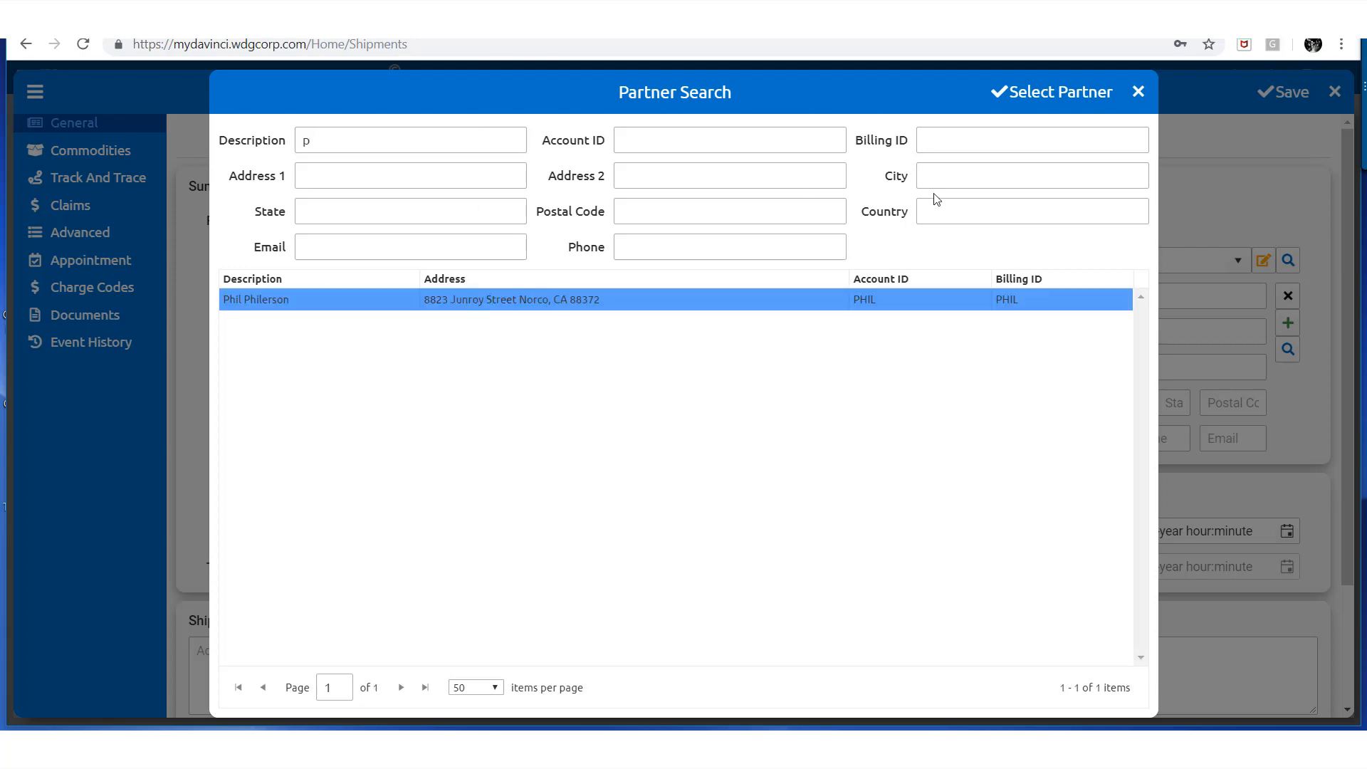
pyautogui.click(1056, 98)
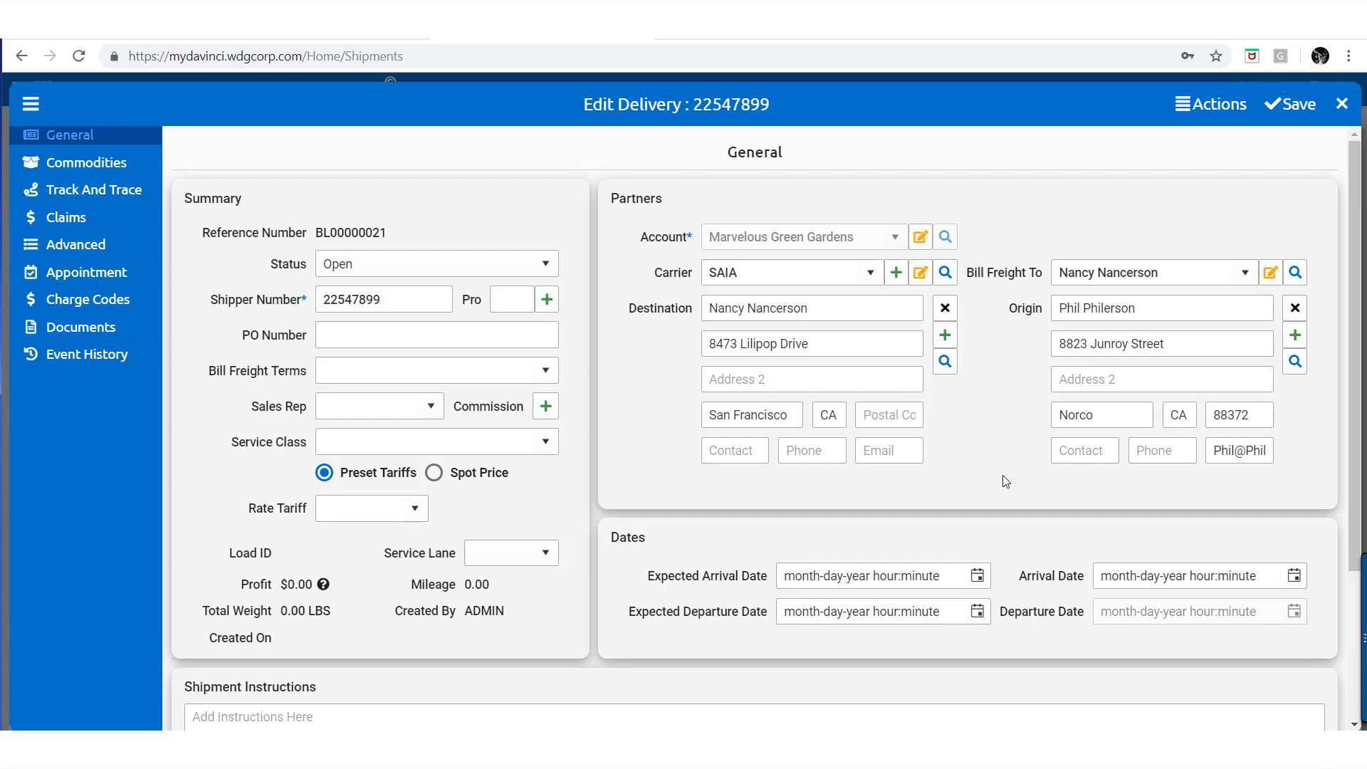
# Set expected arrival to 04-05-2019 and expected departure to 04-04-2019
pyautogui.scroll(-1, 993, 488)
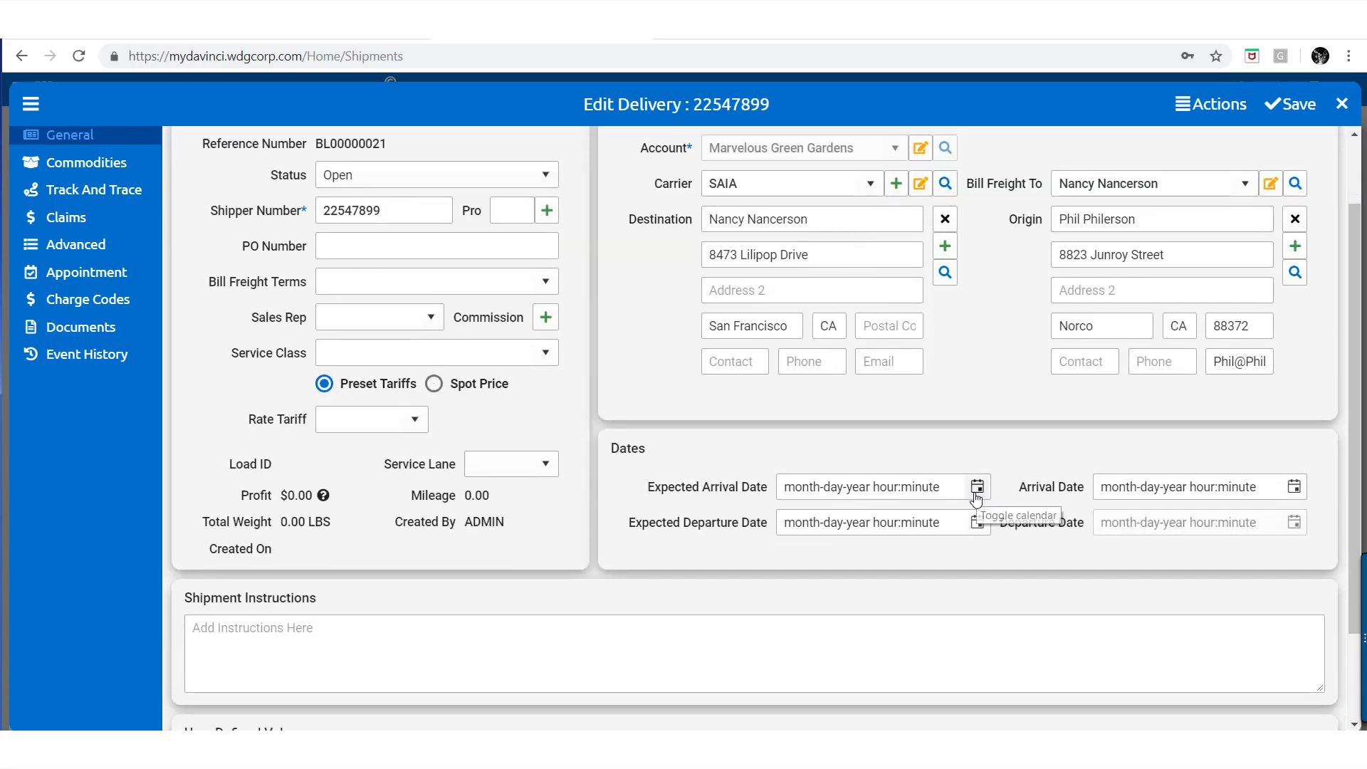
pyautogui.click(975, 491)
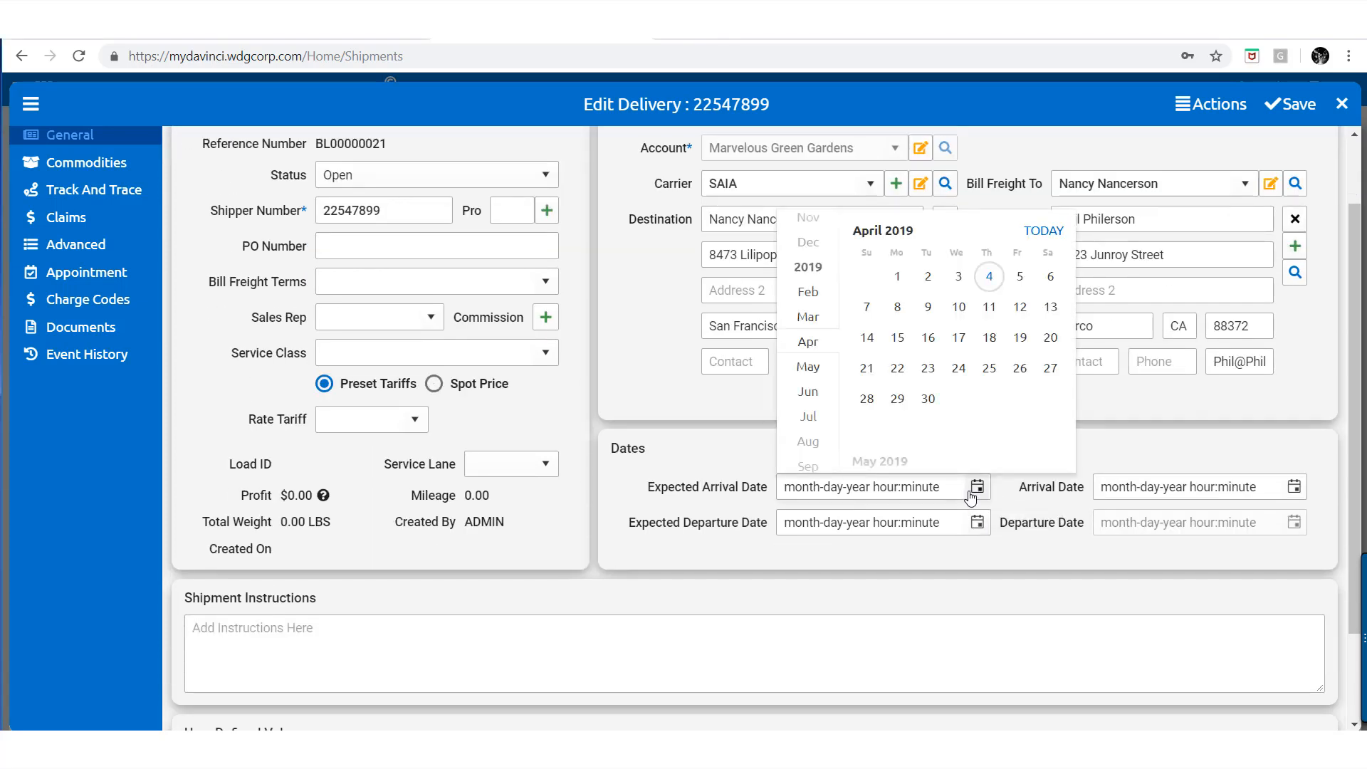
pyautogui.click(1019, 277)
pyautogui.click(984, 449)
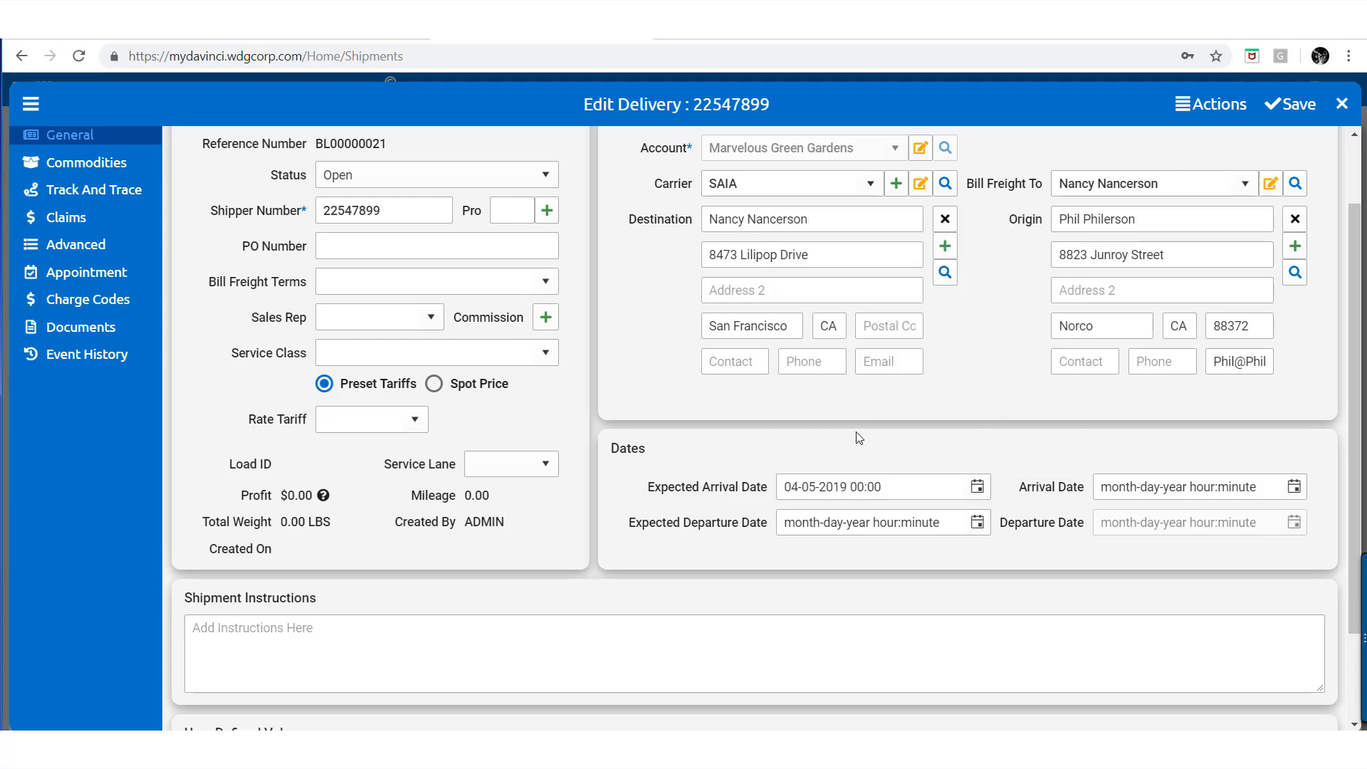
pyautogui.click(979, 525)
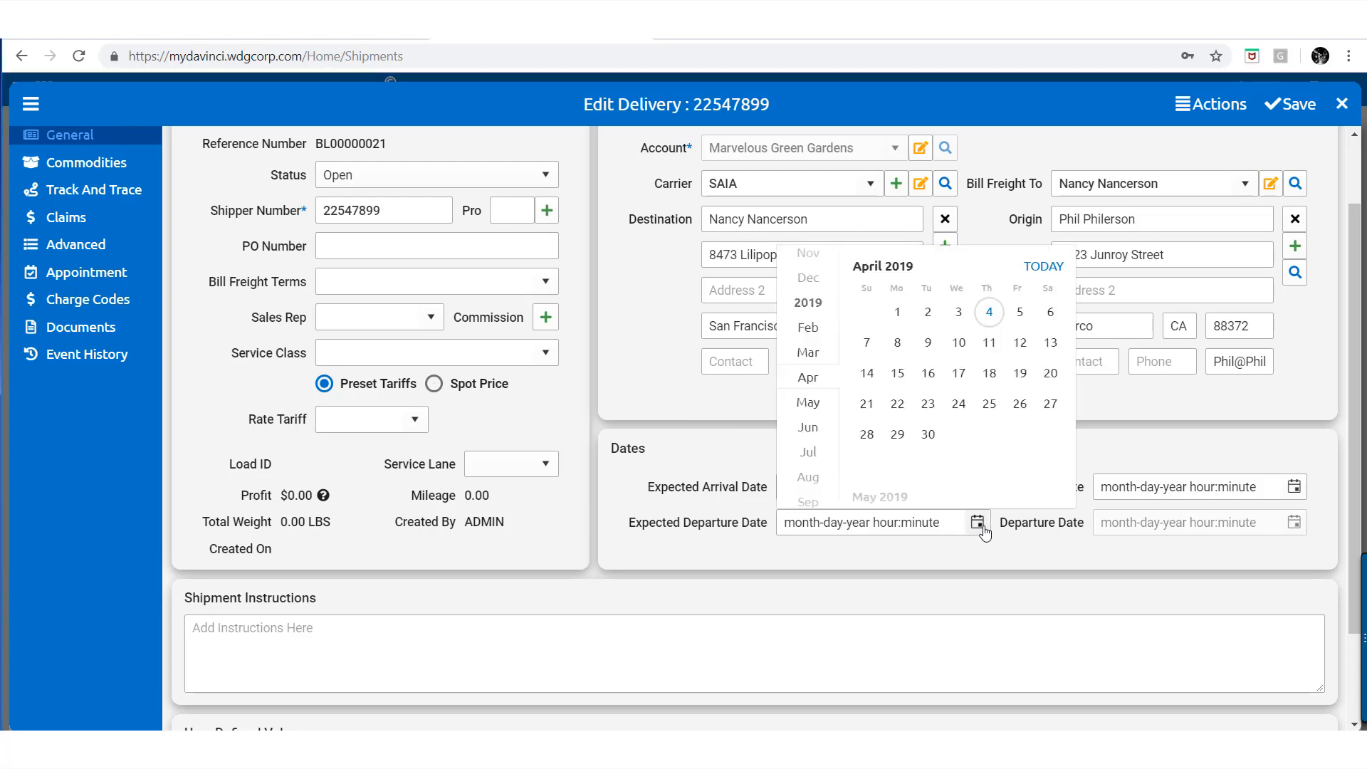
pyautogui.click(988, 313)
pyautogui.click(954, 453)
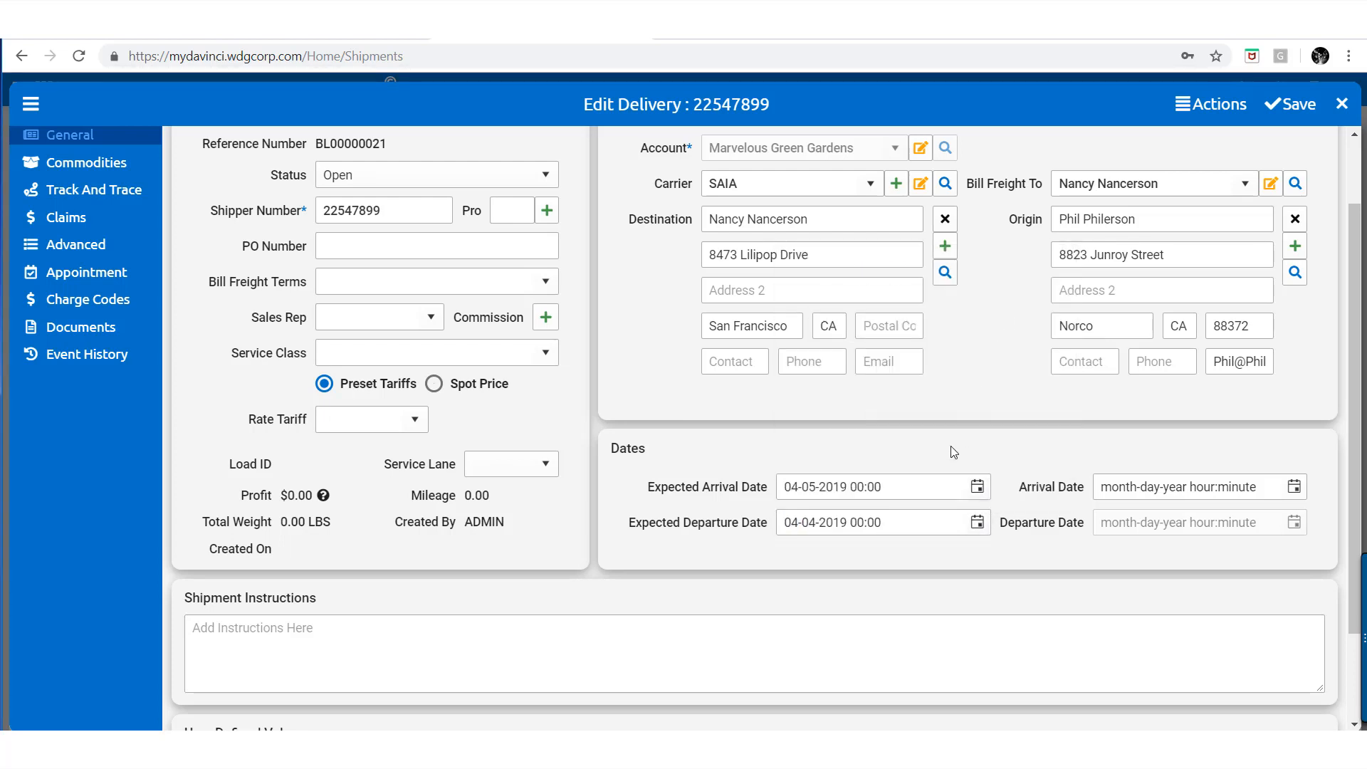
pyautogui.scroll(2, 565, 448)
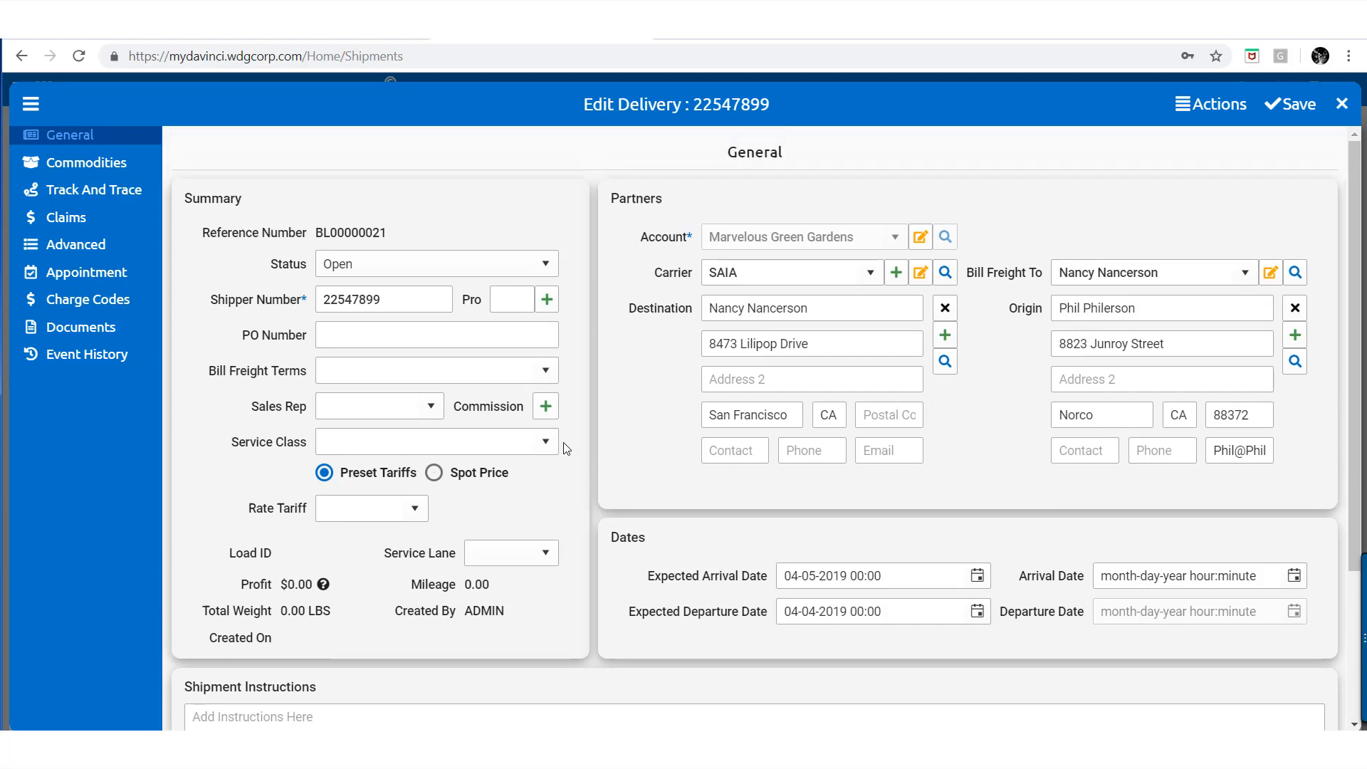
# Generate Pro number 64 for the delivery
pyautogui.click(507, 301)
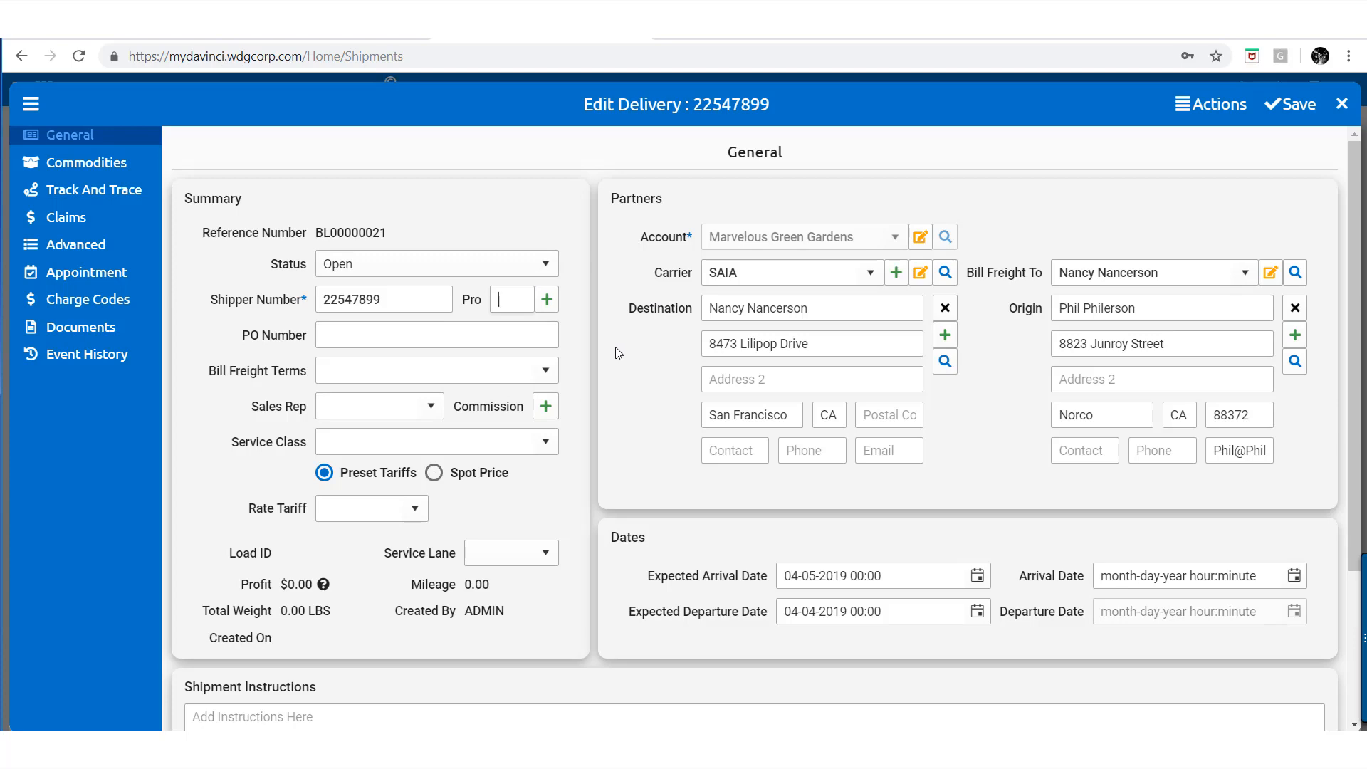
pyautogui.write('35')
pyautogui.click(548, 305)
# Set the Bill Freight Terms to Prepaid
pyautogui.click(336, 341)
pyautogui.click(348, 366)
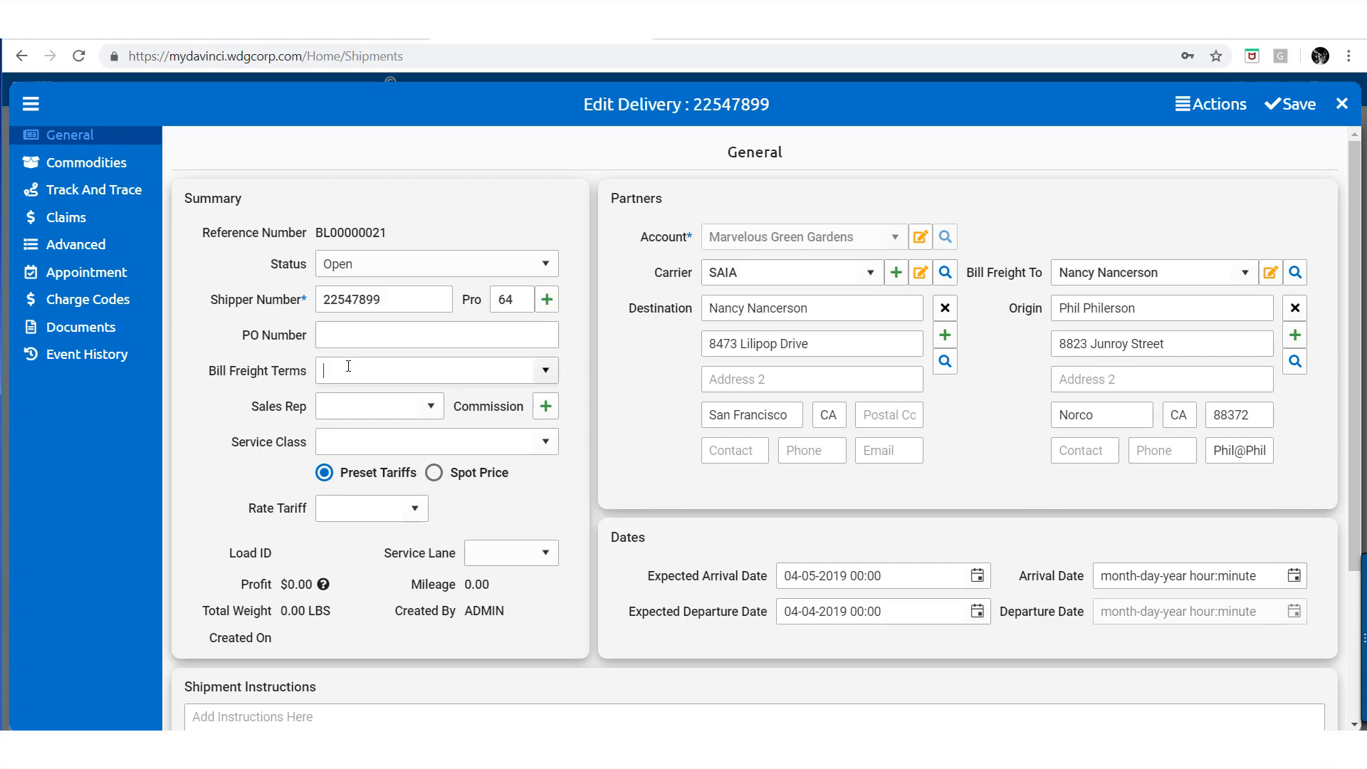
pyautogui.click(546, 370)
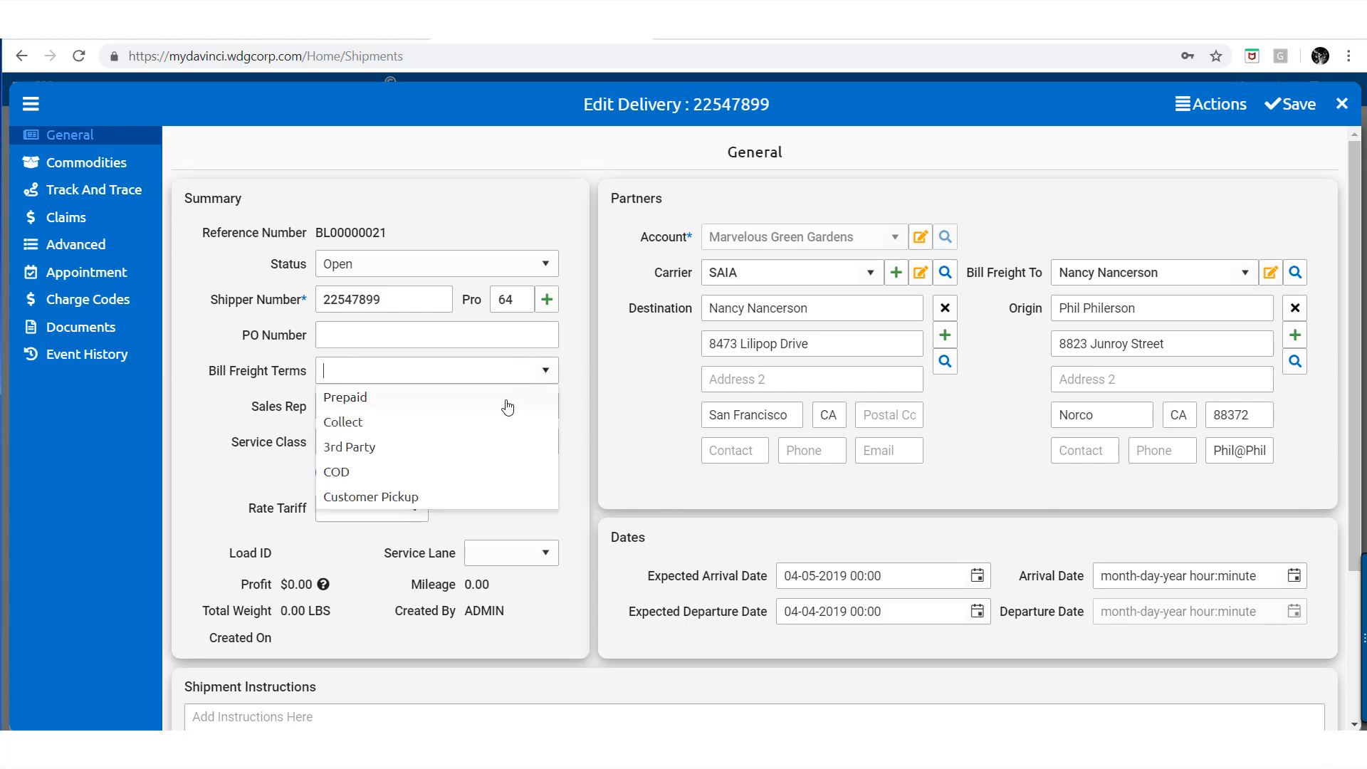
pyautogui.click(519, 401)
pyautogui.click(579, 386)
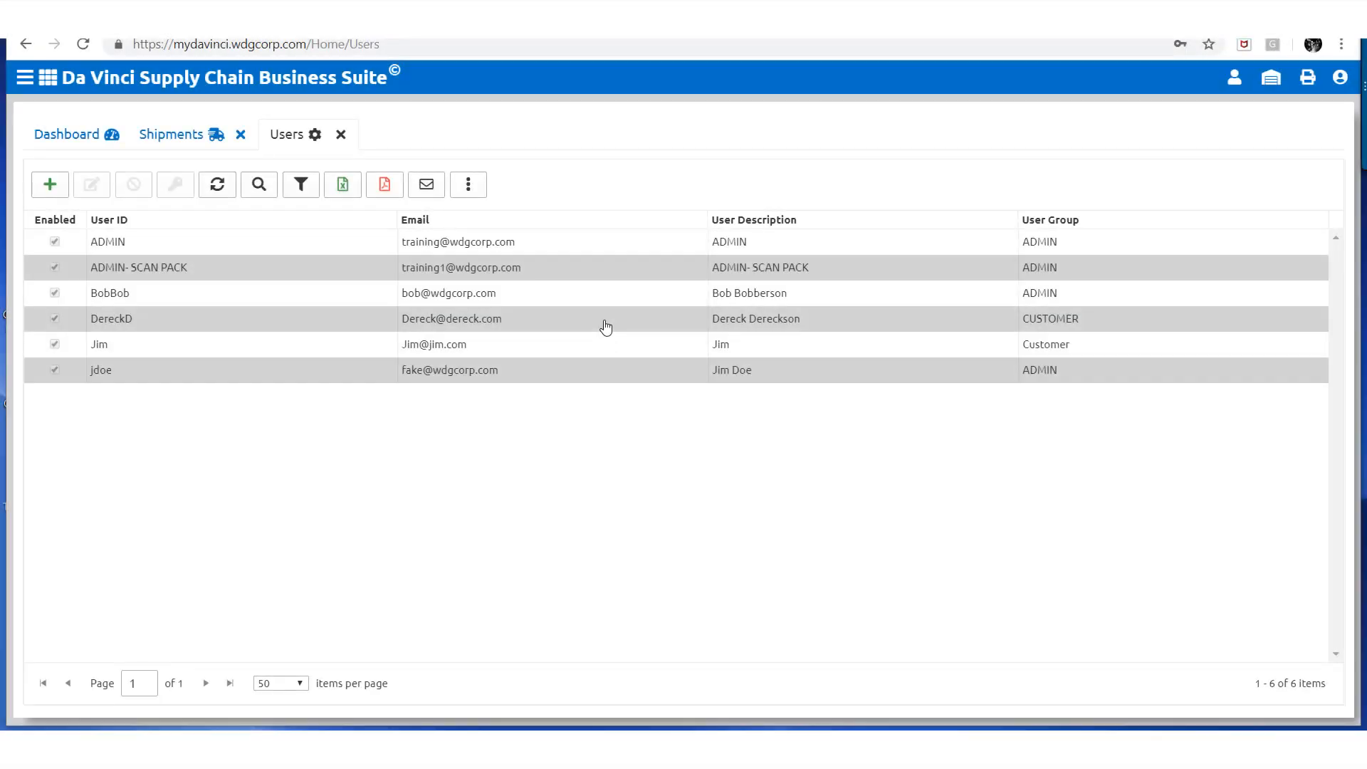
# Mark the fourth user as a Sales Rep, save, and return to the delivery
pyautogui.click(606, 327)
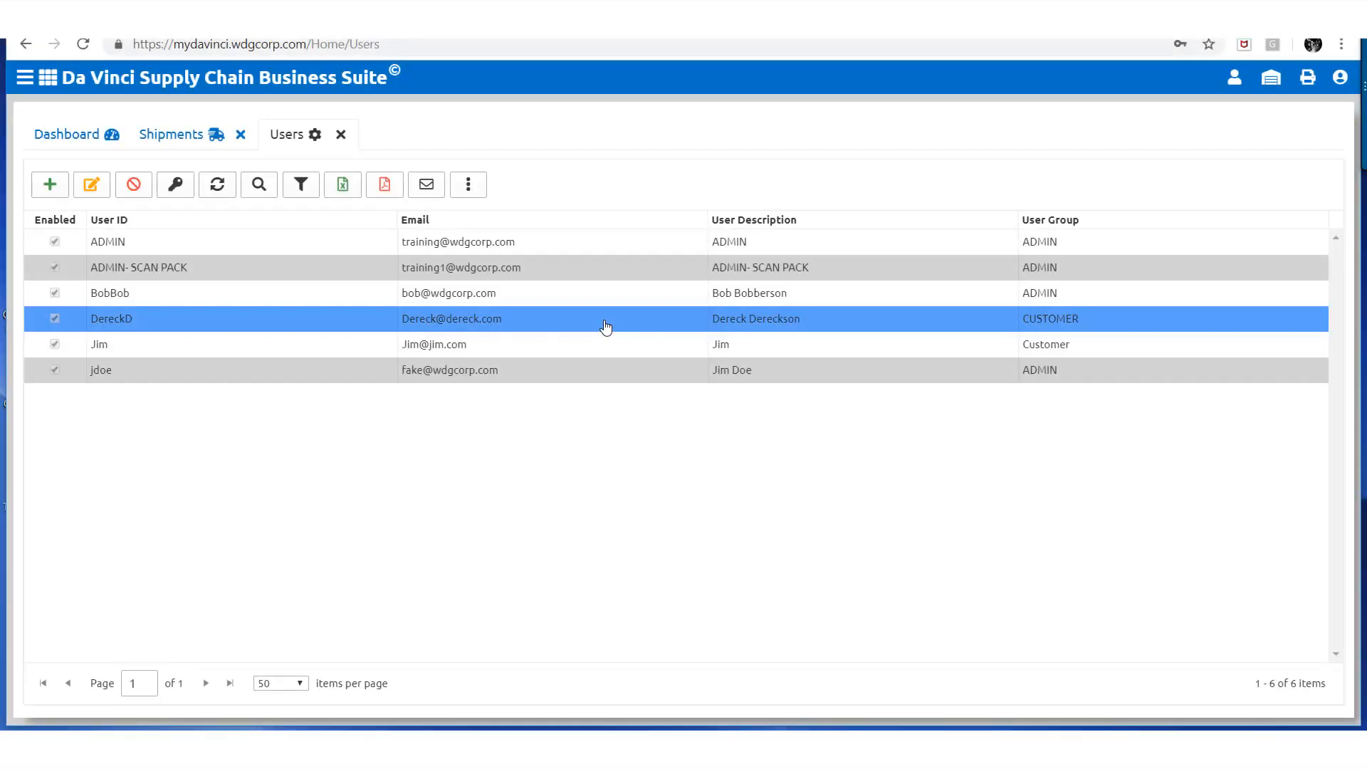
pyautogui.doubleClick(605, 327)
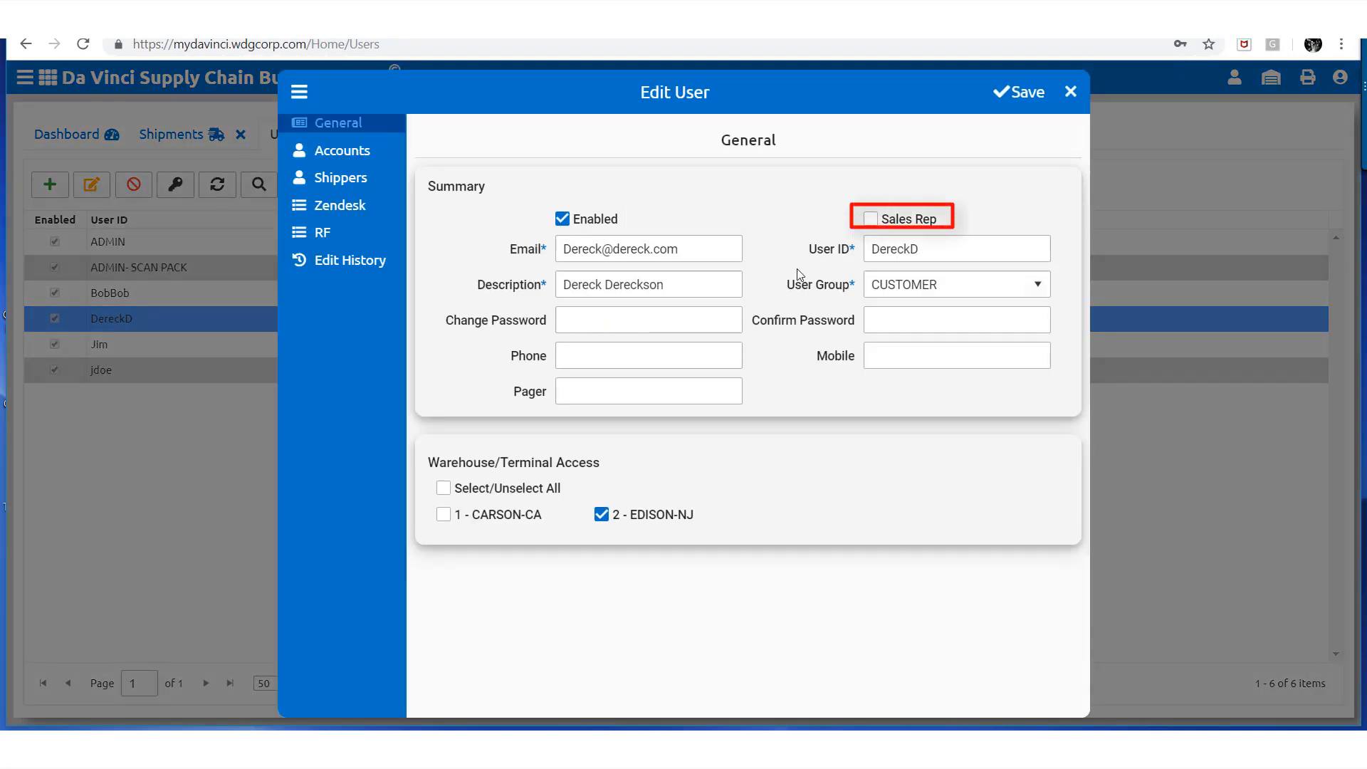
pyautogui.click(870, 222)
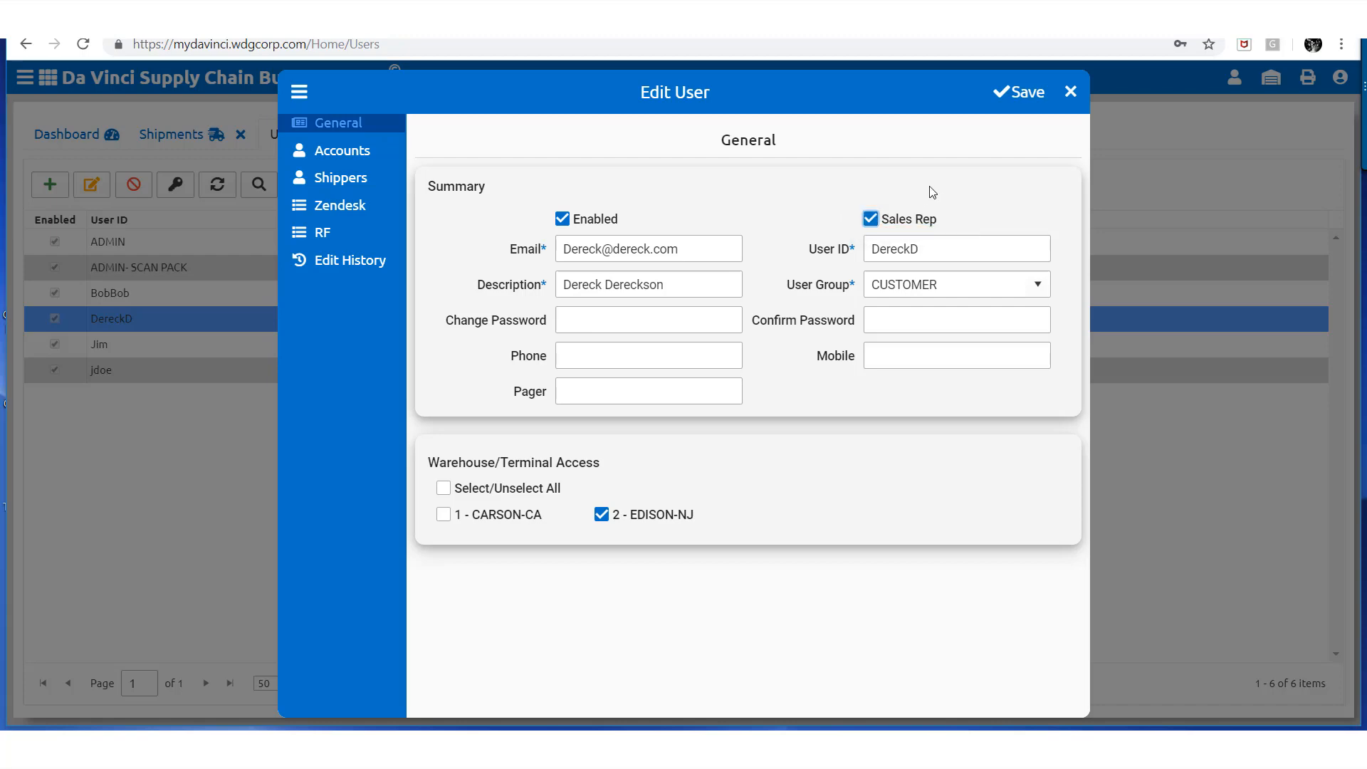
pyautogui.click(1018, 95)
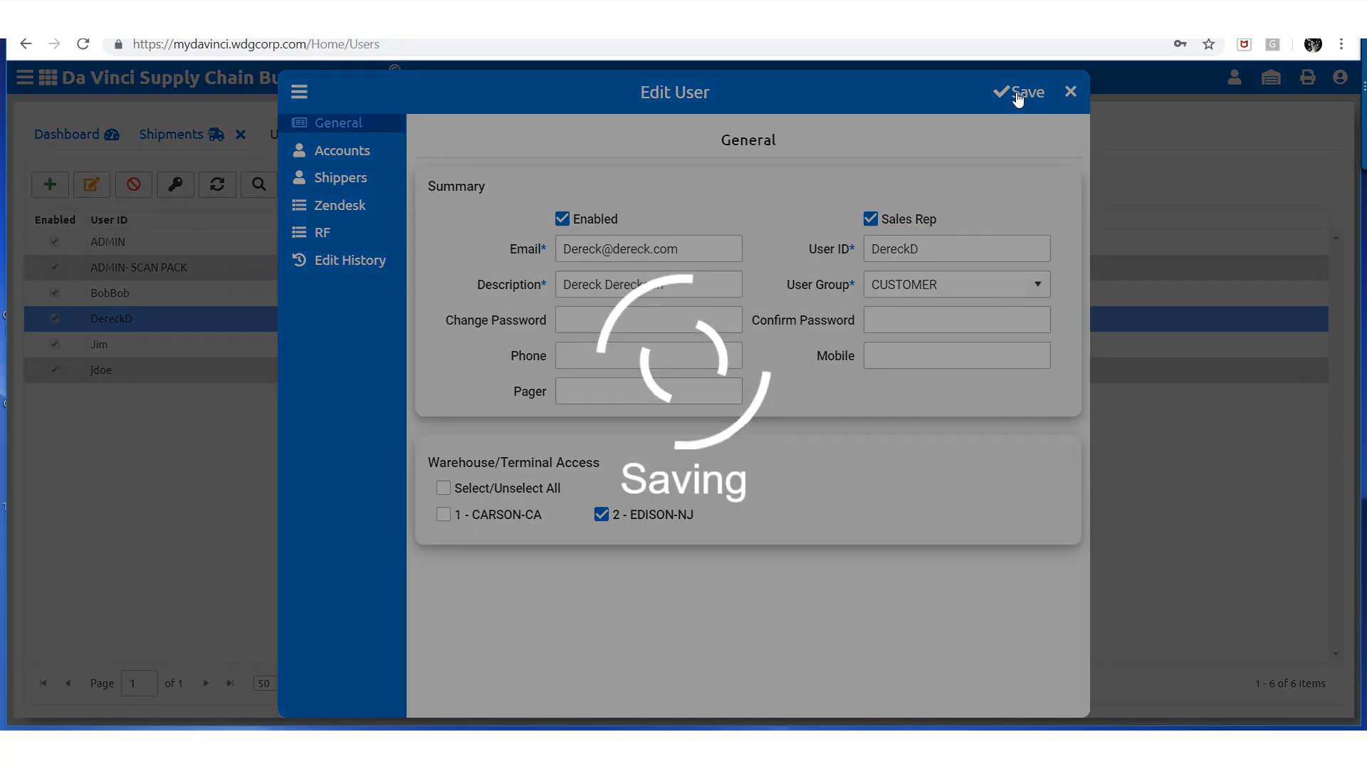
pyautogui.click(1069, 105)
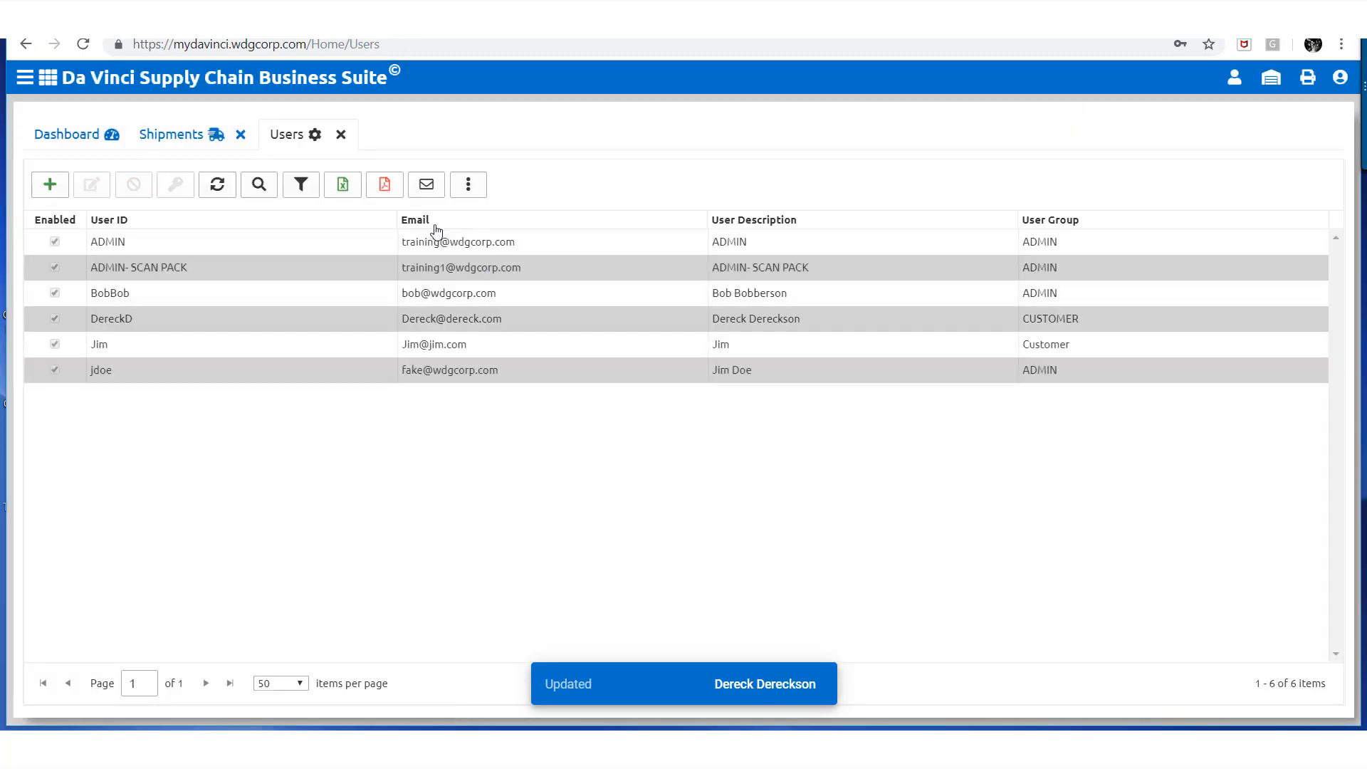
pyautogui.click(343, 135)
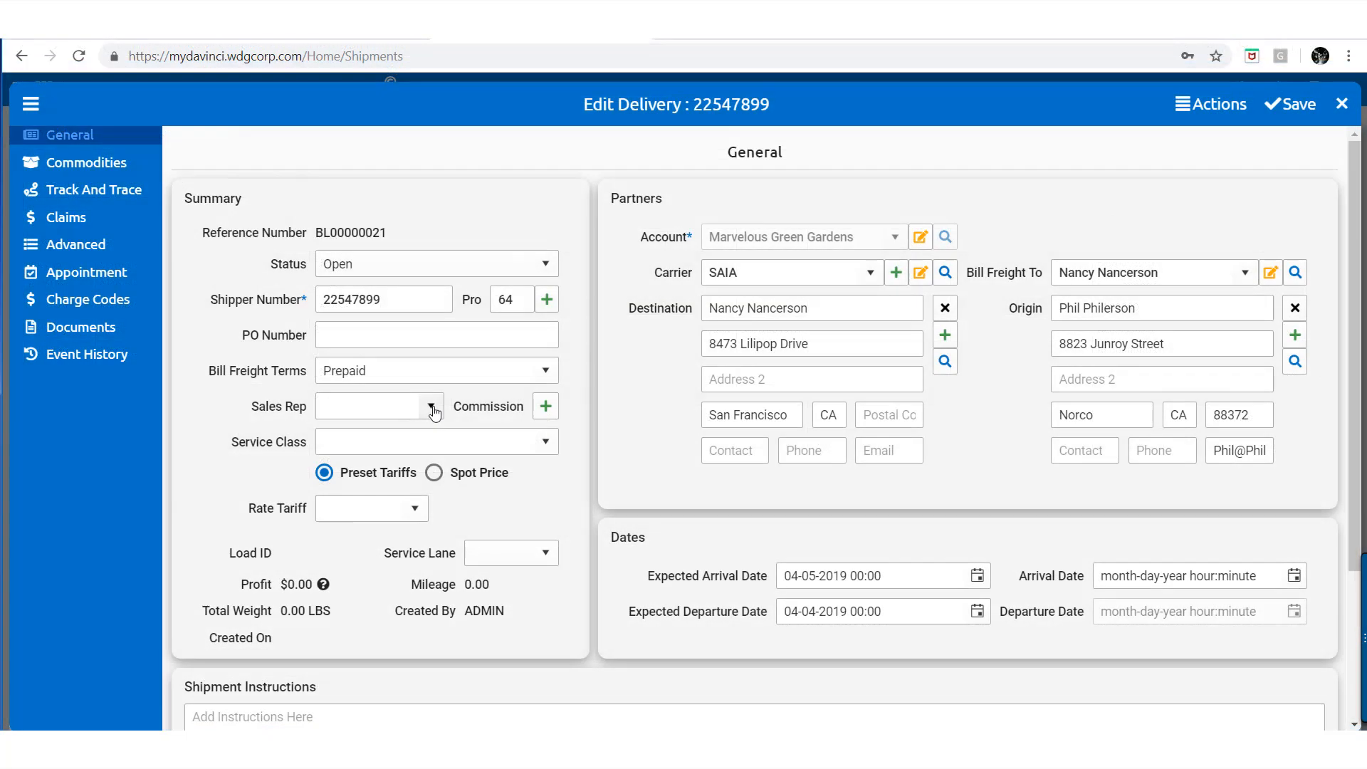
# Assign the delivery's sales rep and add a user commission row
pyautogui.click(431, 406)
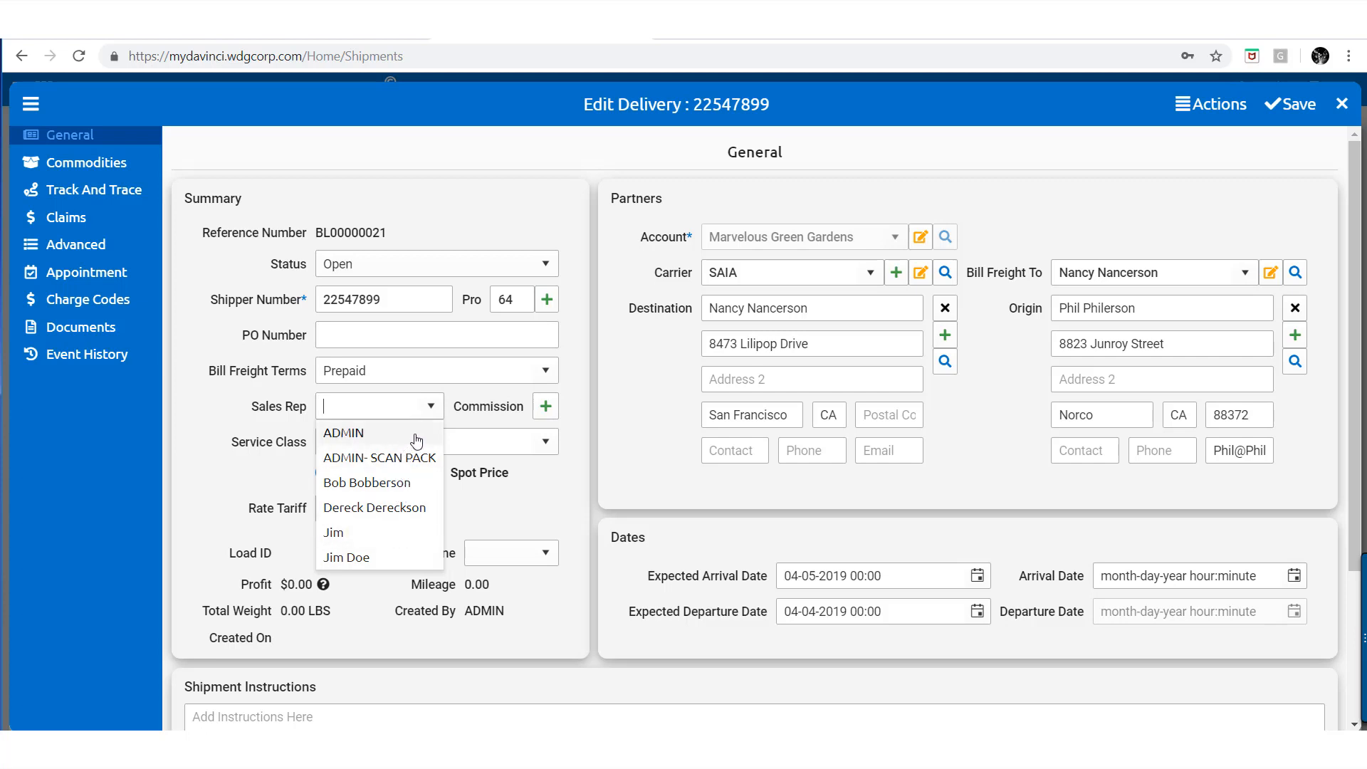
pyautogui.click(403, 484)
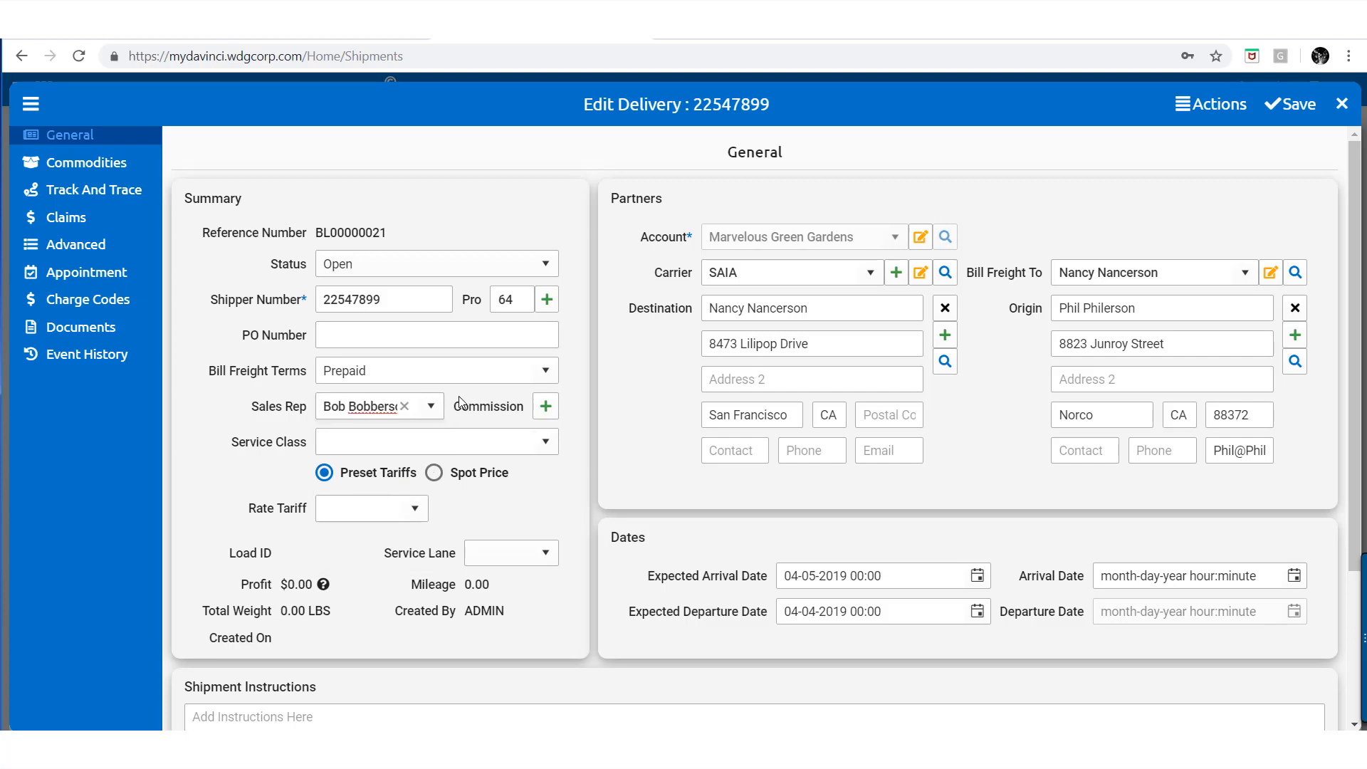
pyautogui.click(546, 406)
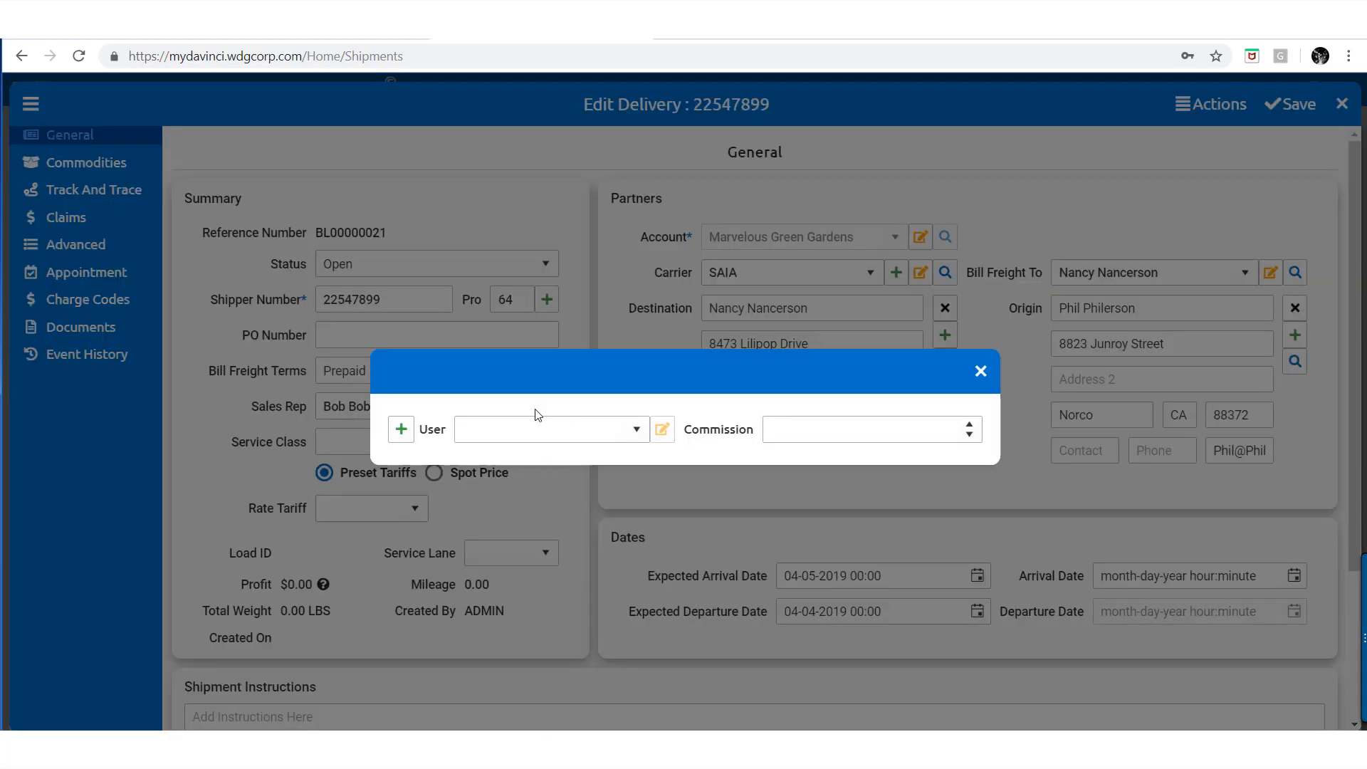
pyautogui.click(400, 433)
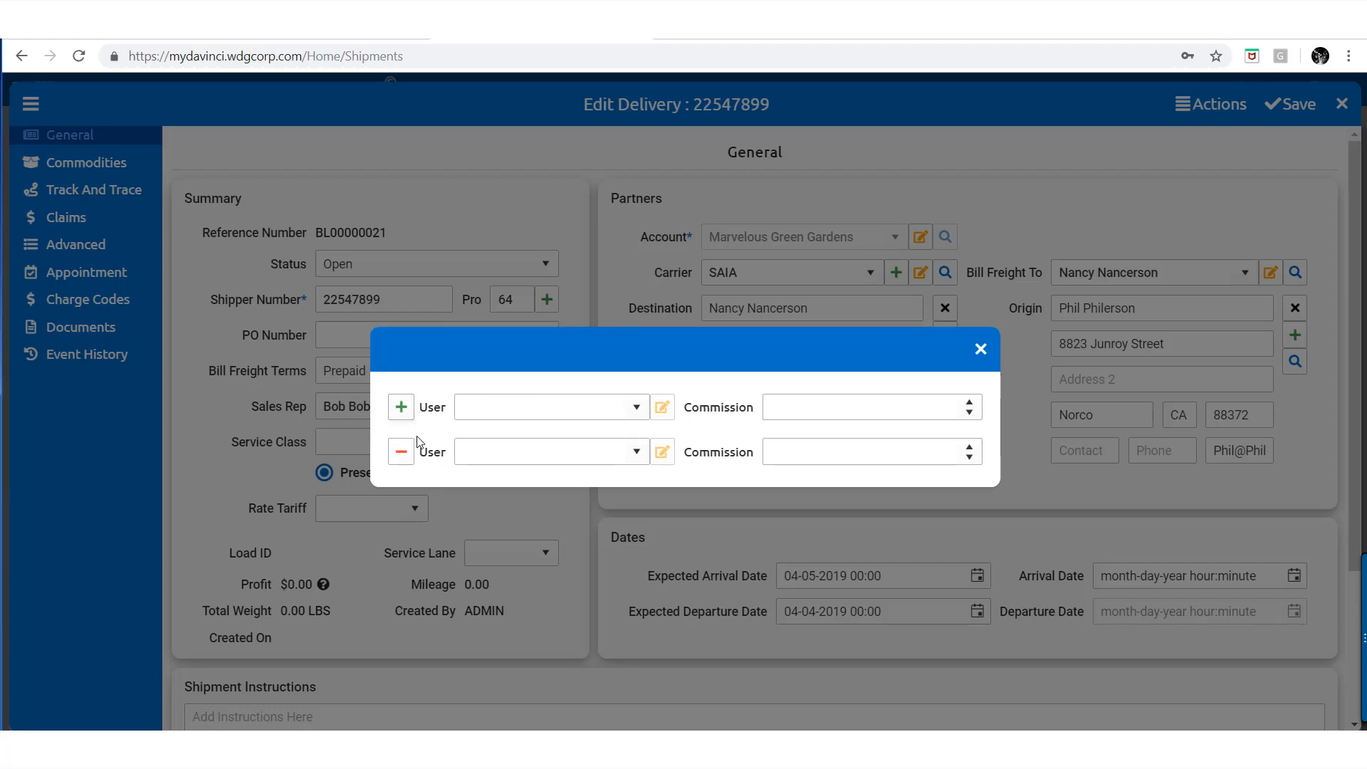
# Set the commission amount to 25 and close the commission entry
pyautogui.click(632, 408)
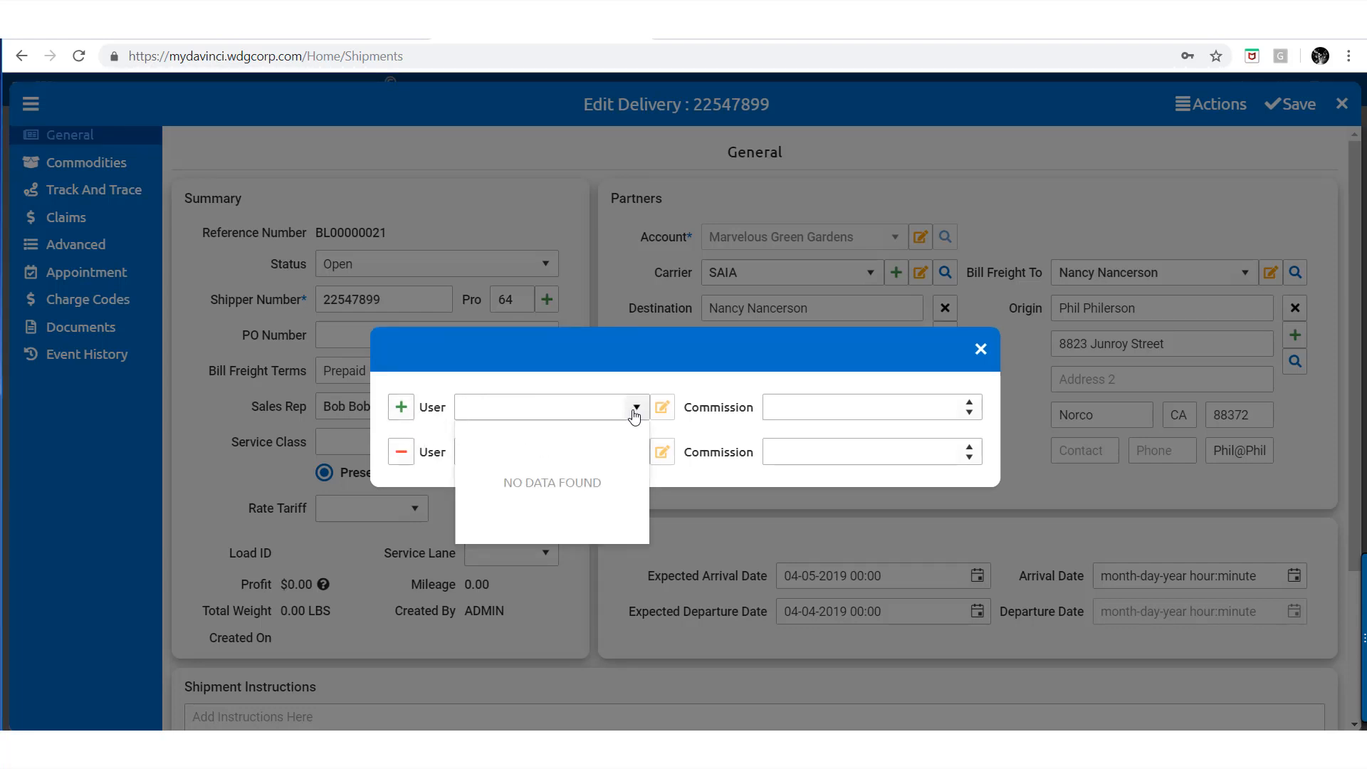
pyautogui.click(633, 409)
pyautogui.click(601, 452)
pyautogui.click(599, 411)
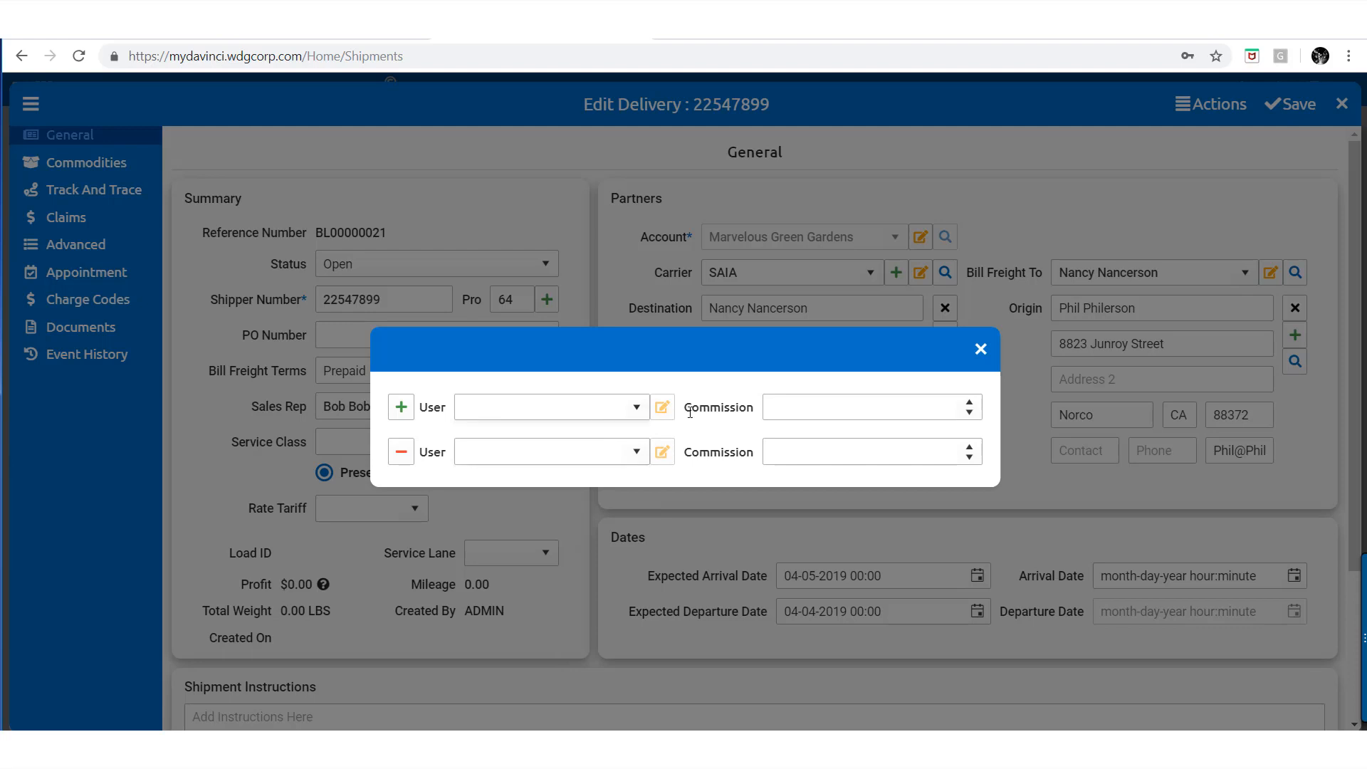
pyautogui.click(695, 410)
pyautogui.click(968, 412)
pyautogui.click(969, 403)
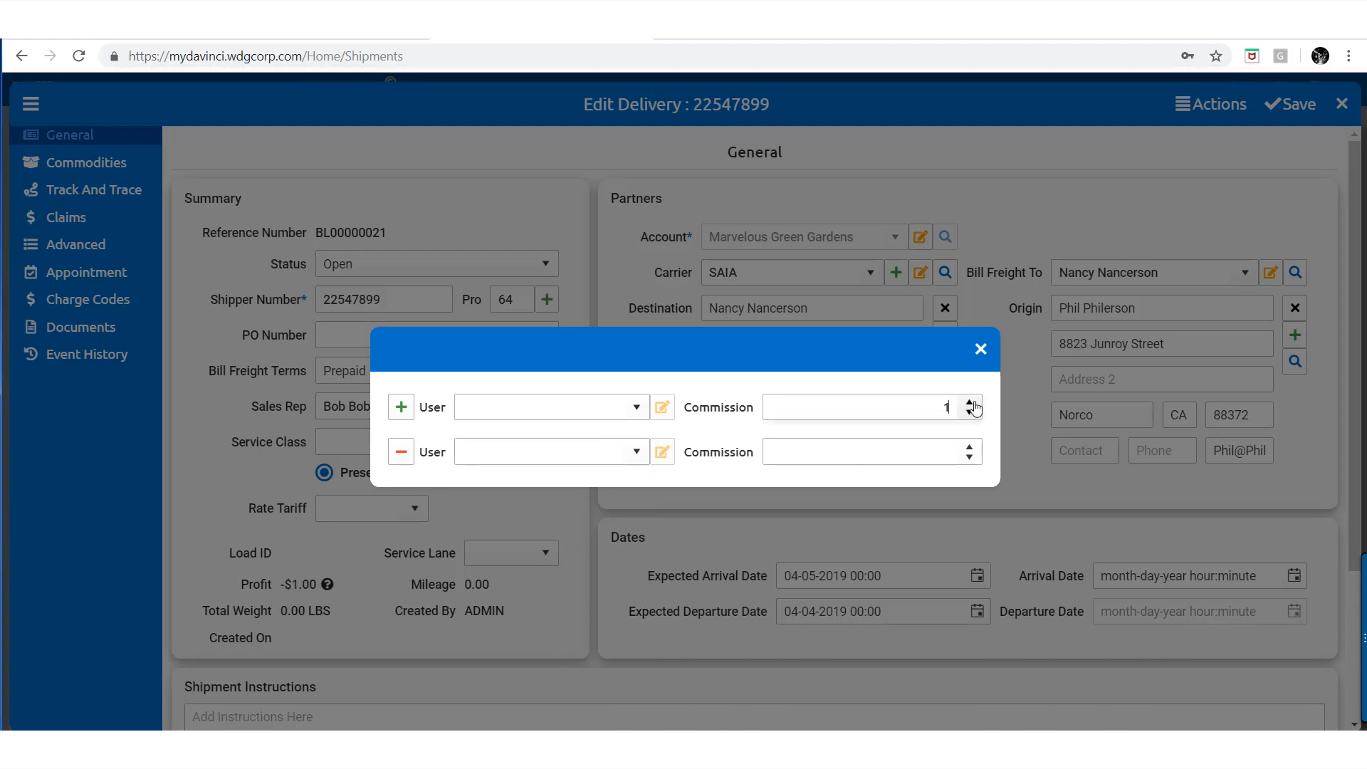
pyautogui.click(969, 403)
pyautogui.click(969, 403)
pyautogui.click(969, 412)
pyautogui.click(969, 413)
pyautogui.click(969, 413)
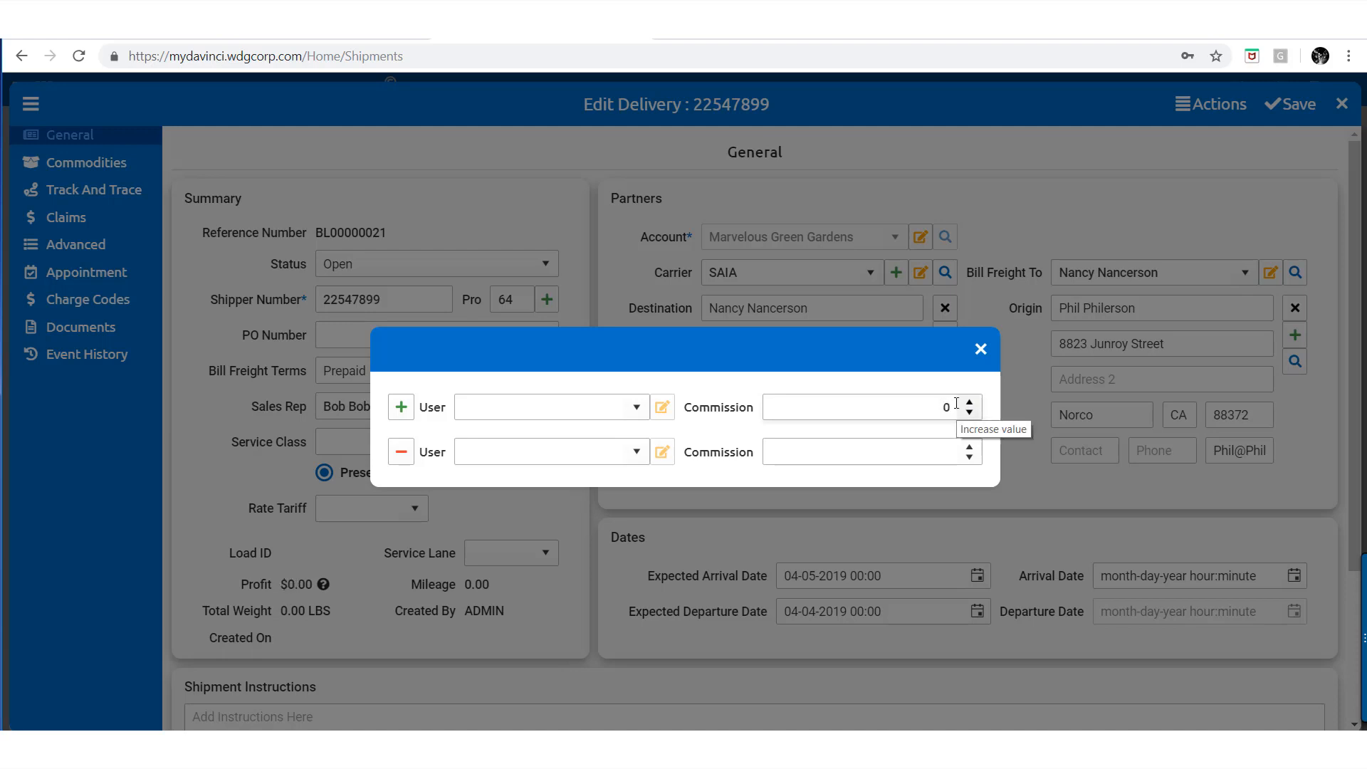
pyautogui.press('BackSpace')
pyautogui.write('5')
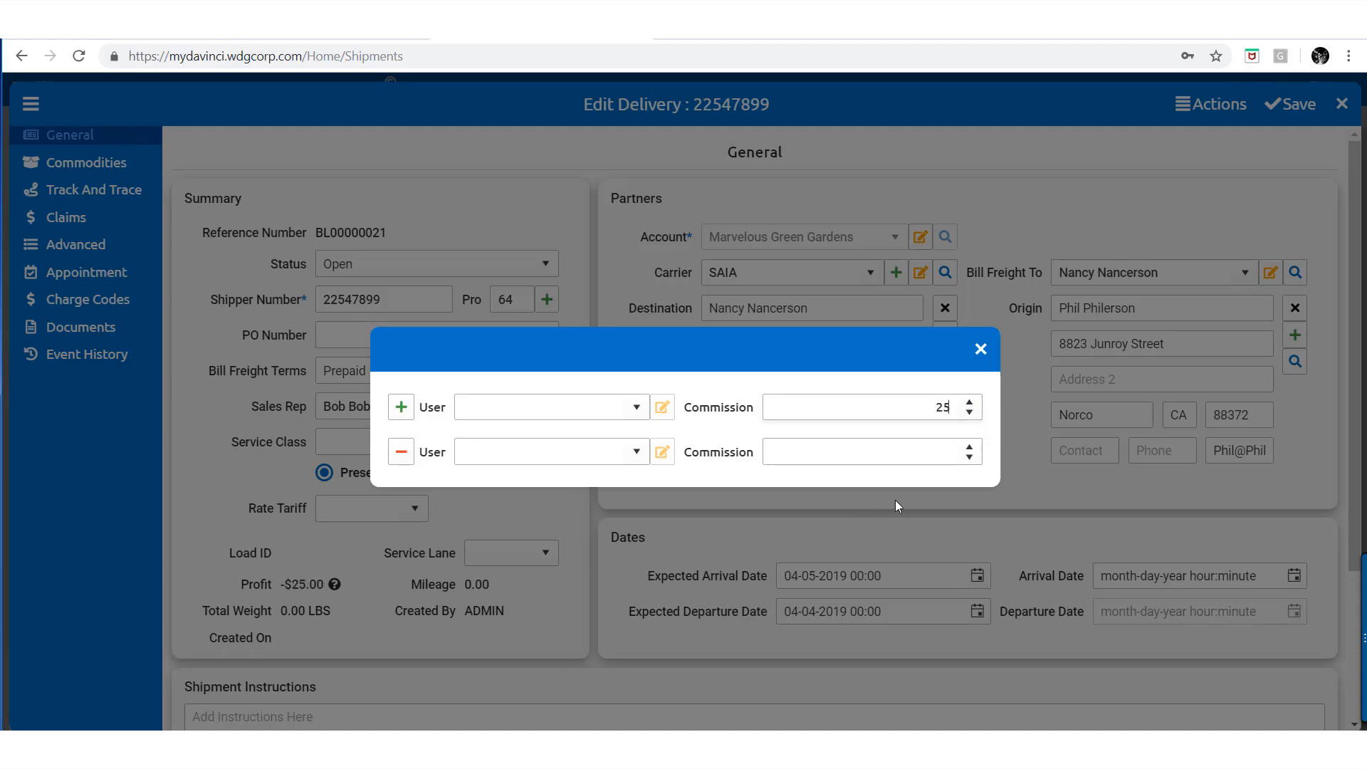
pyautogui.click(897, 498)
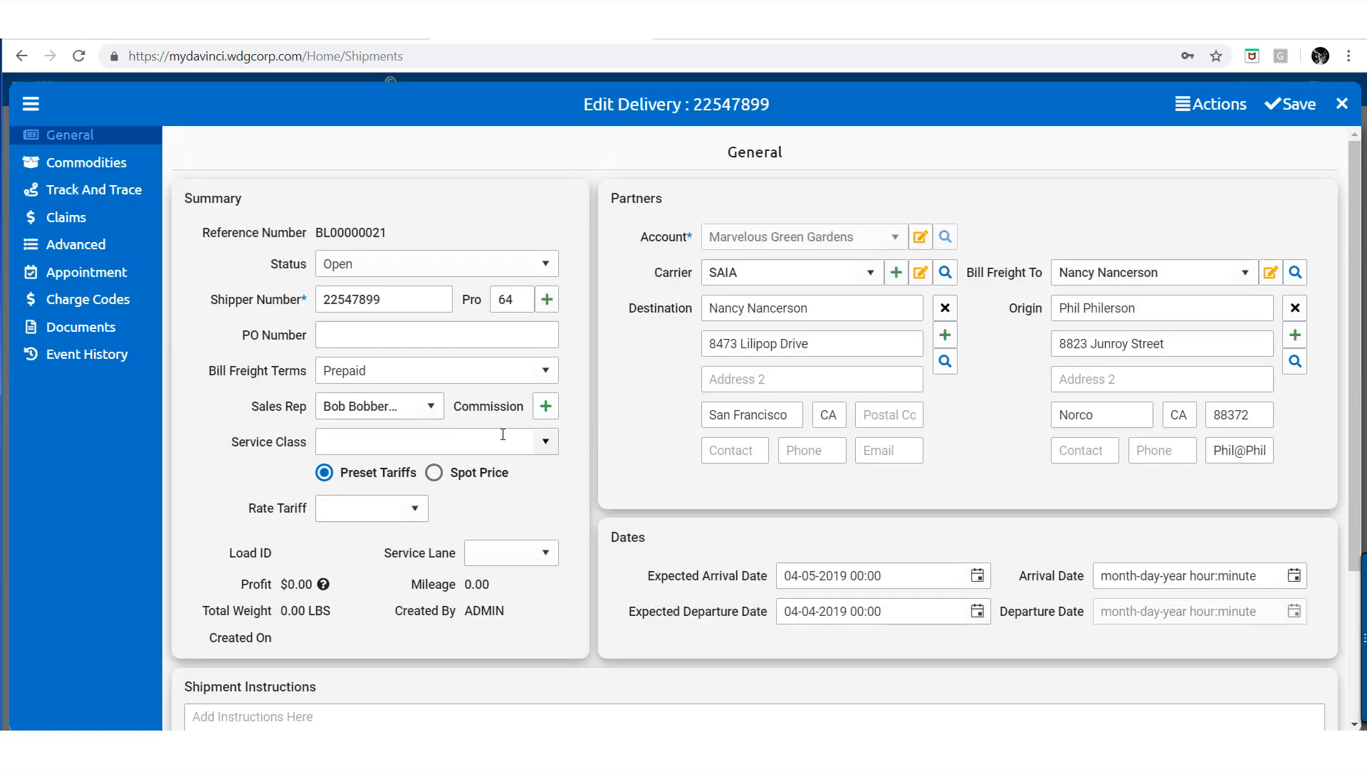
# Add an Apparel commodity line of 2500 CTN, class 100, 12,000 lbs, and save
pyautogui.click(496, 440)
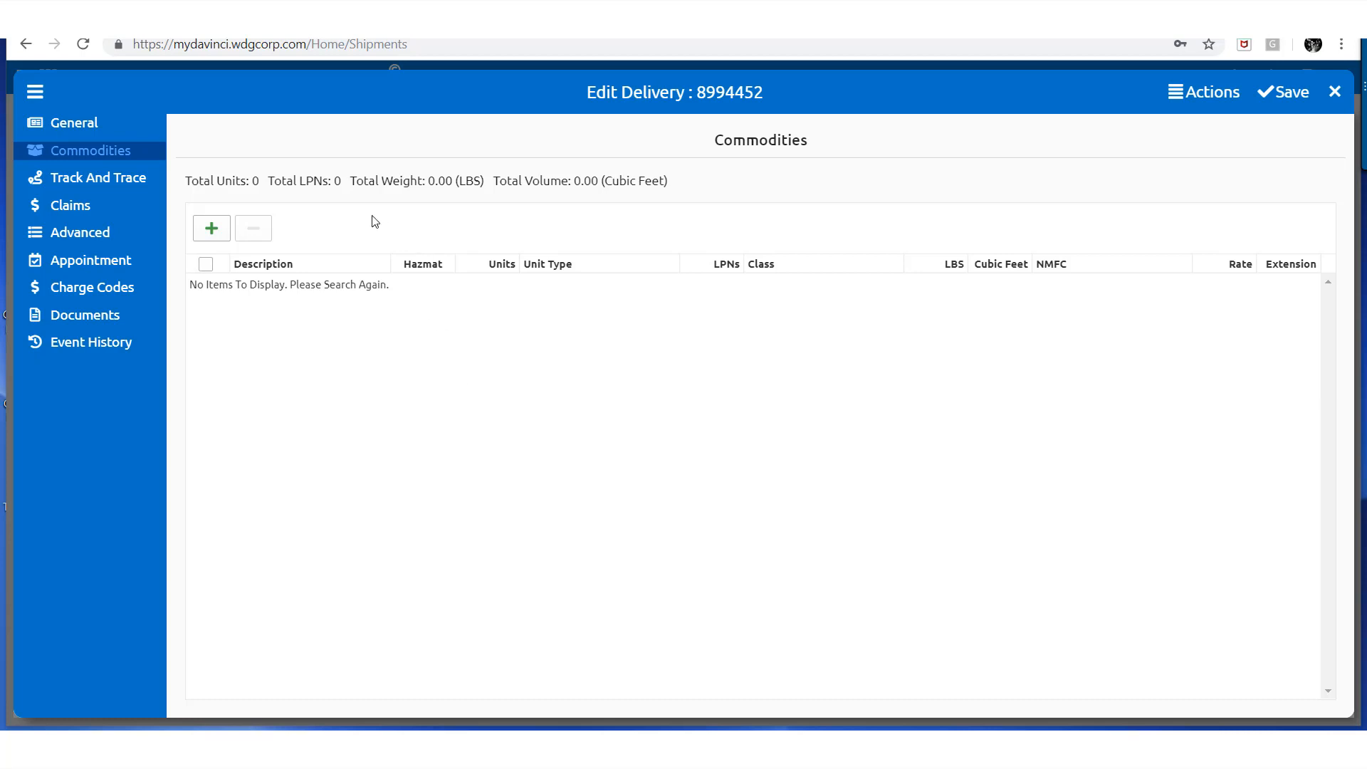
pyautogui.click(209, 230)
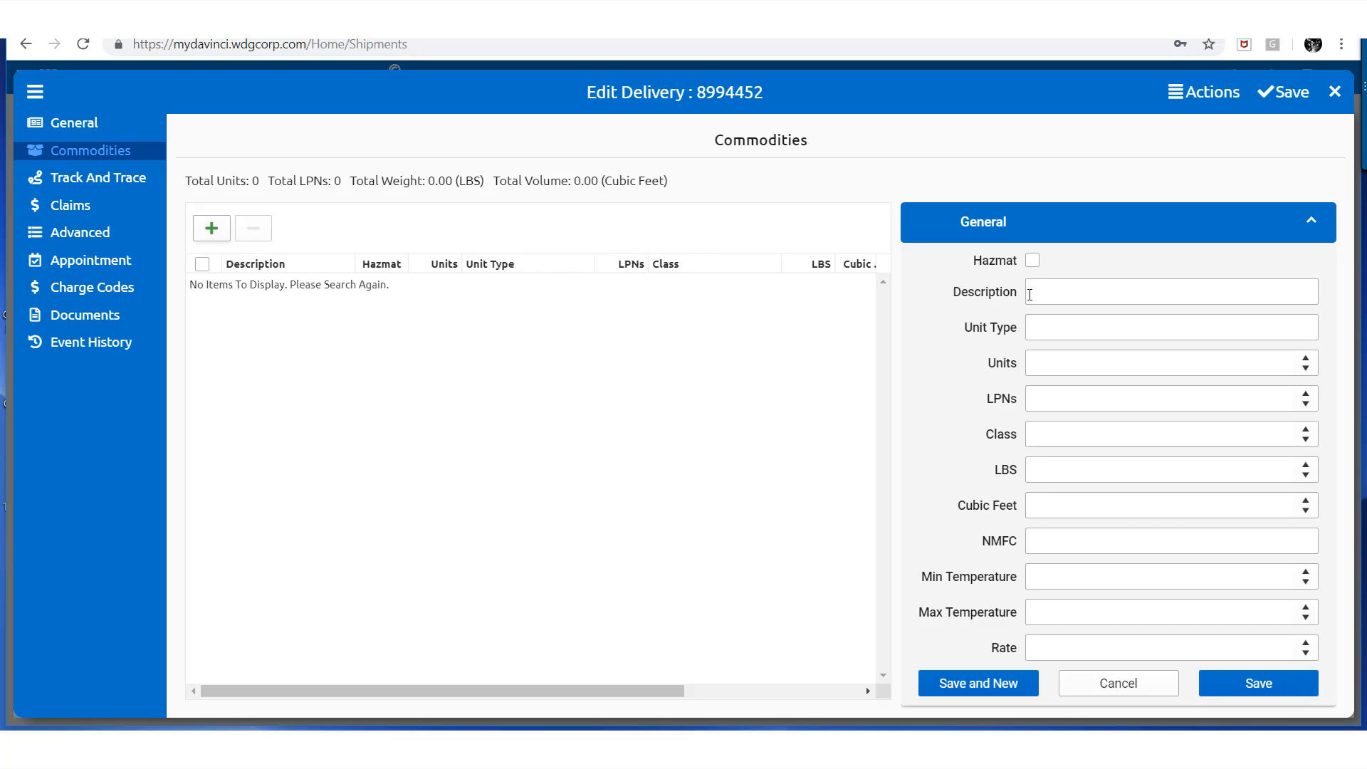
pyautogui.write('Apparel')
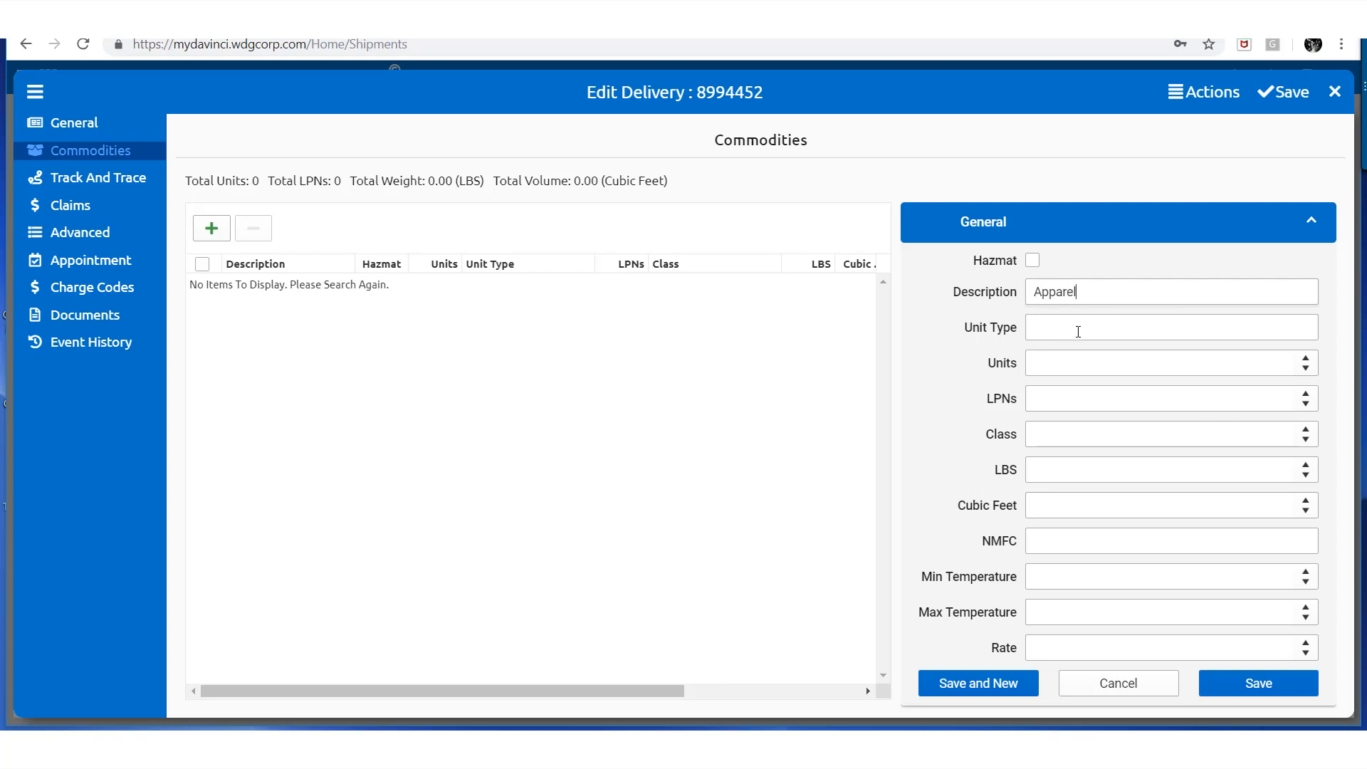
pyautogui.write('CTN')
pyautogui.click(1188, 363)
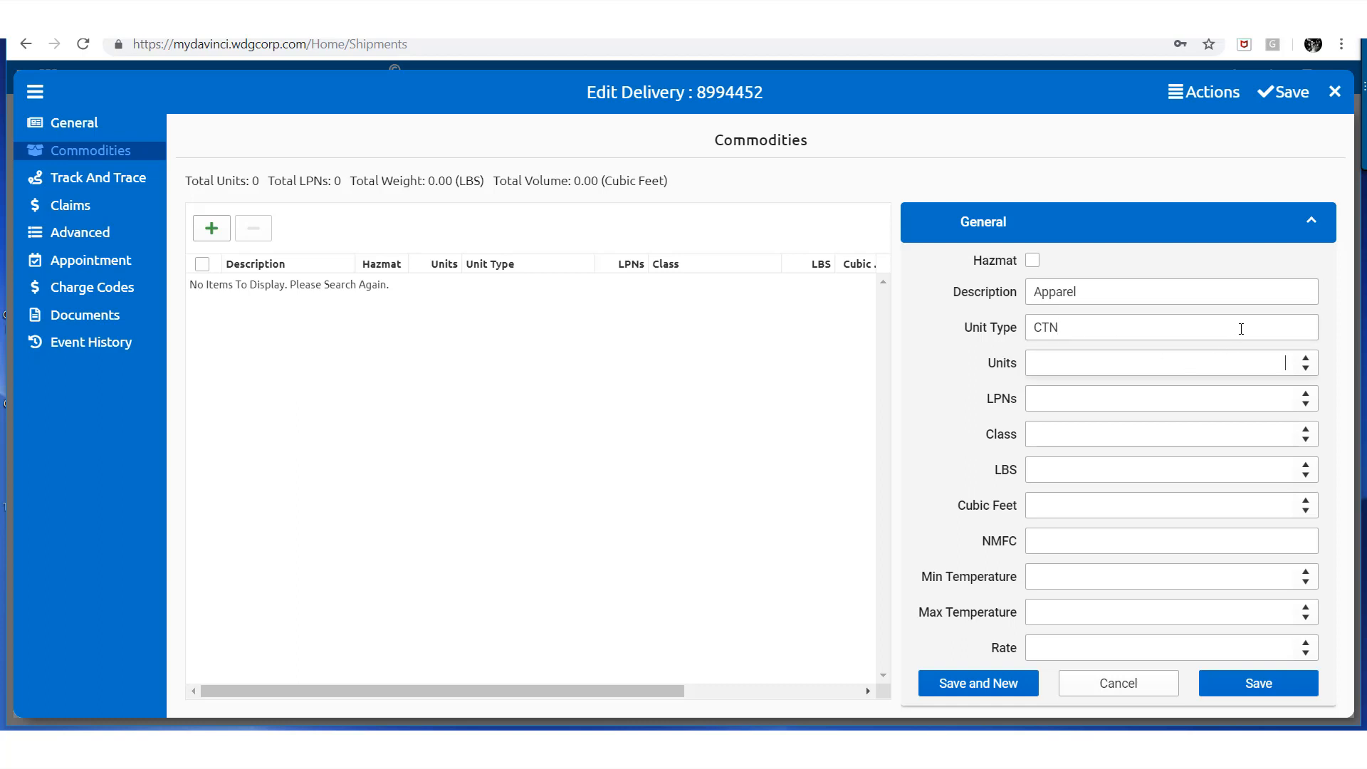
pyautogui.write('2500')
pyautogui.click(1282, 435)
pyautogui.write('100')
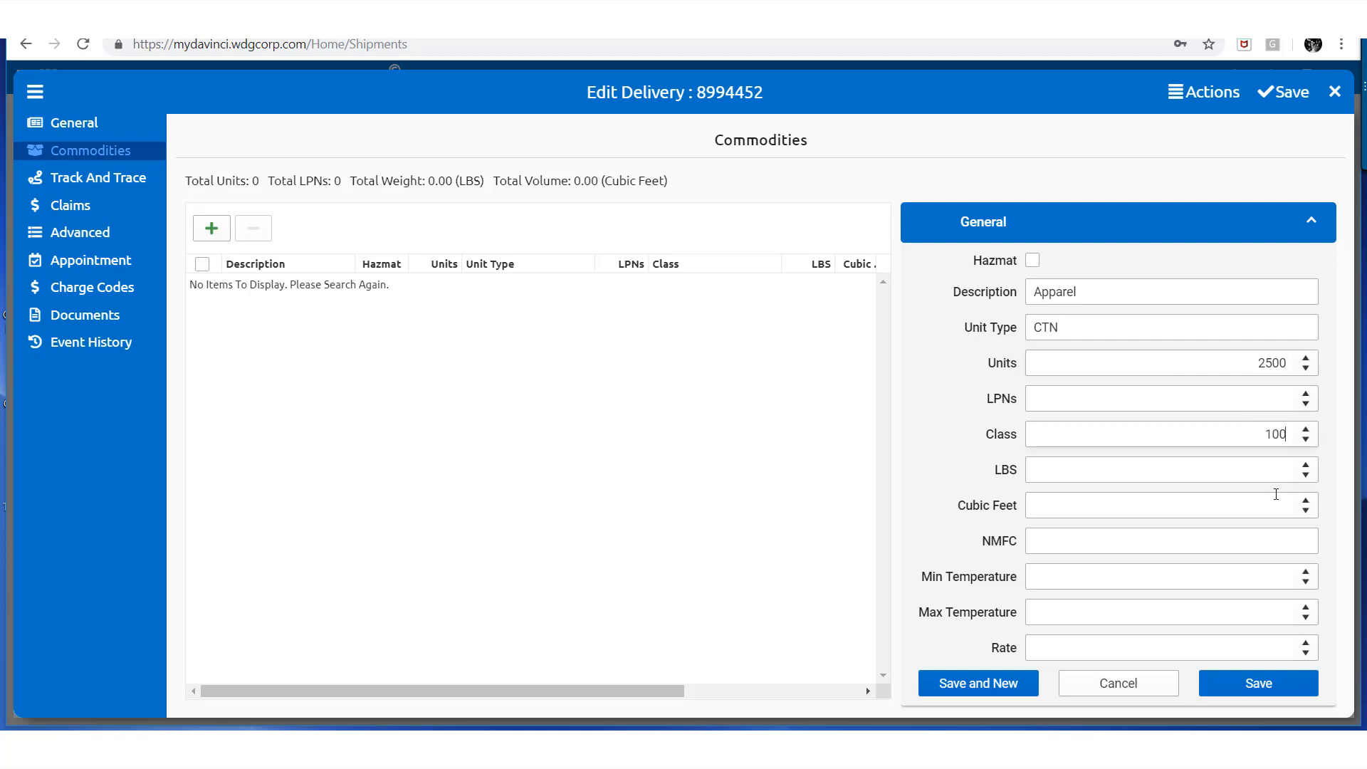
pyautogui.click(1284, 471)
pyautogui.write('12000')
pyautogui.click(1233, 683)
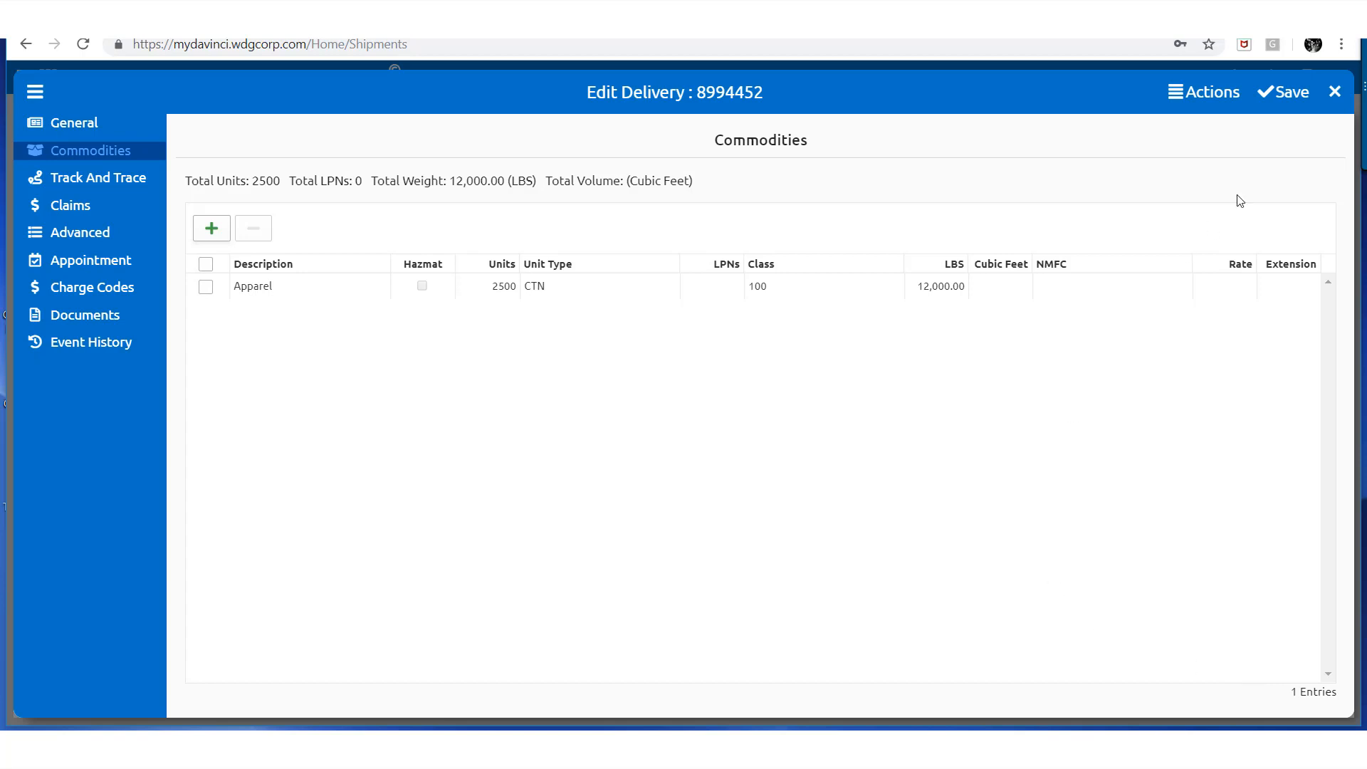
pyautogui.click(1278, 93)
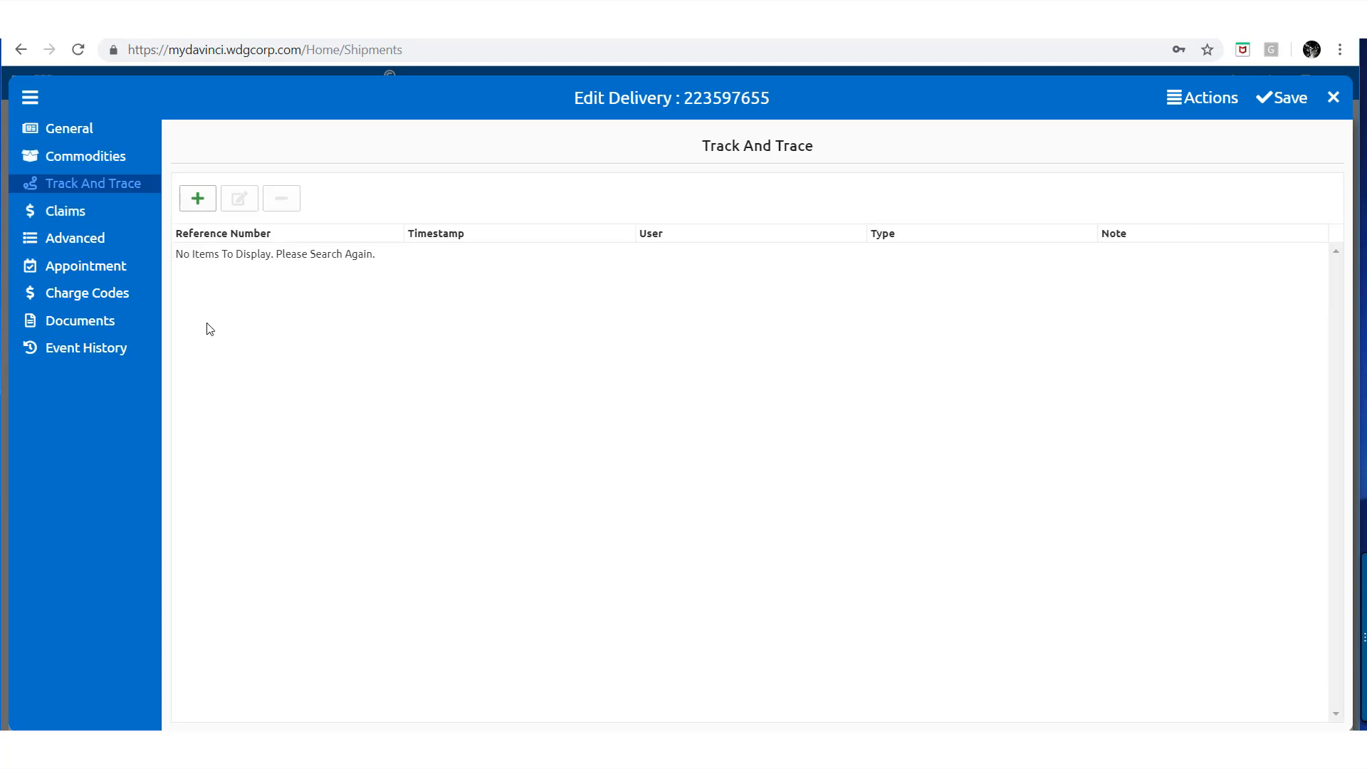
# File a $1,200.00 claim against SAIA without insurance coverage and save it
pyautogui.click(195, 204)
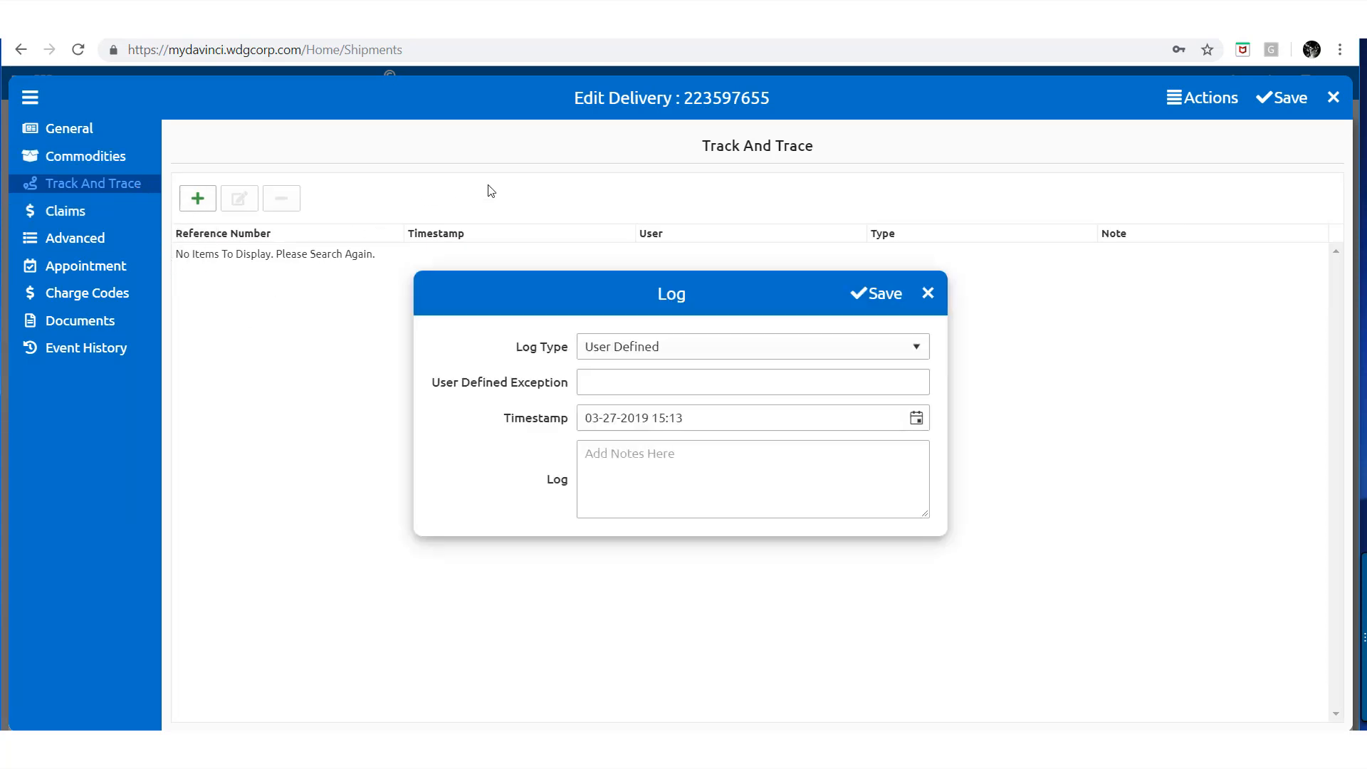
pyautogui.click(927, 292)
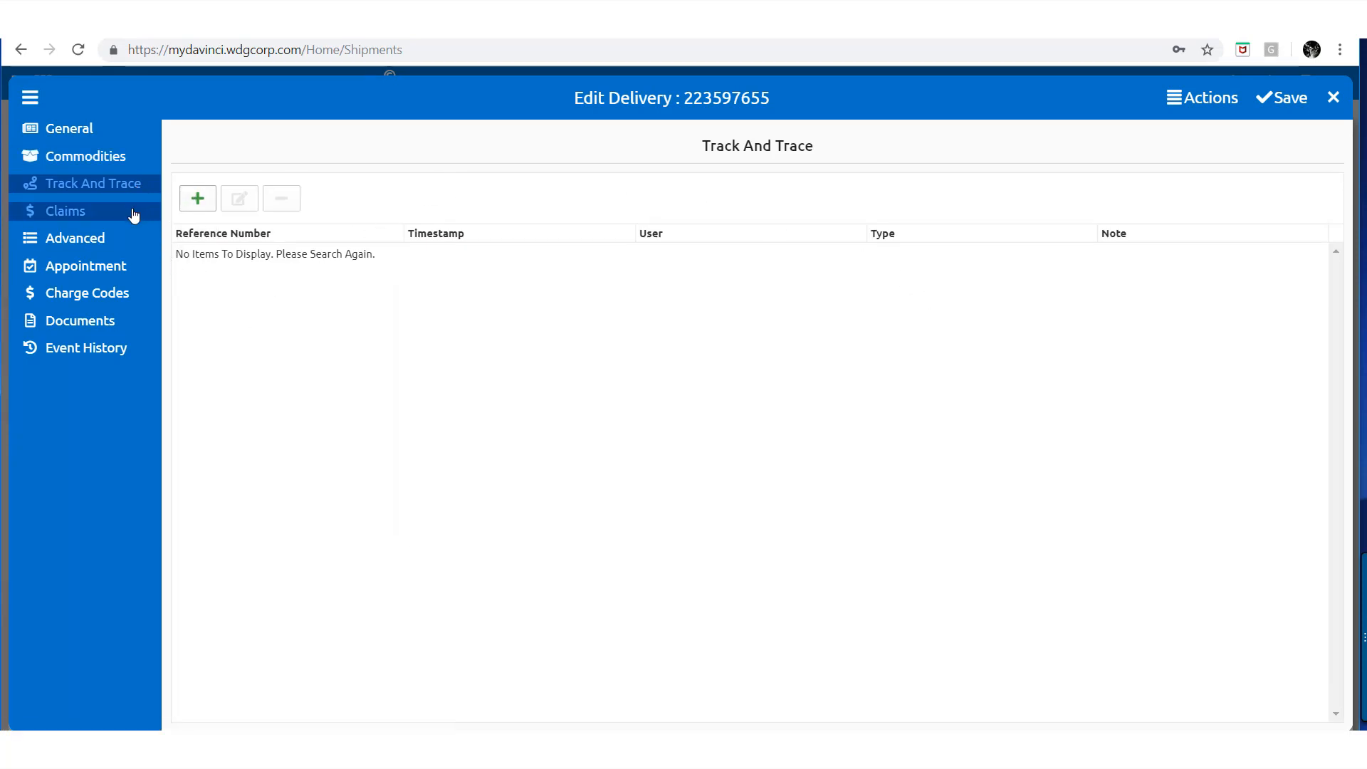
pyautogui.click(133, 213)
pyautogui.click(198, 200)
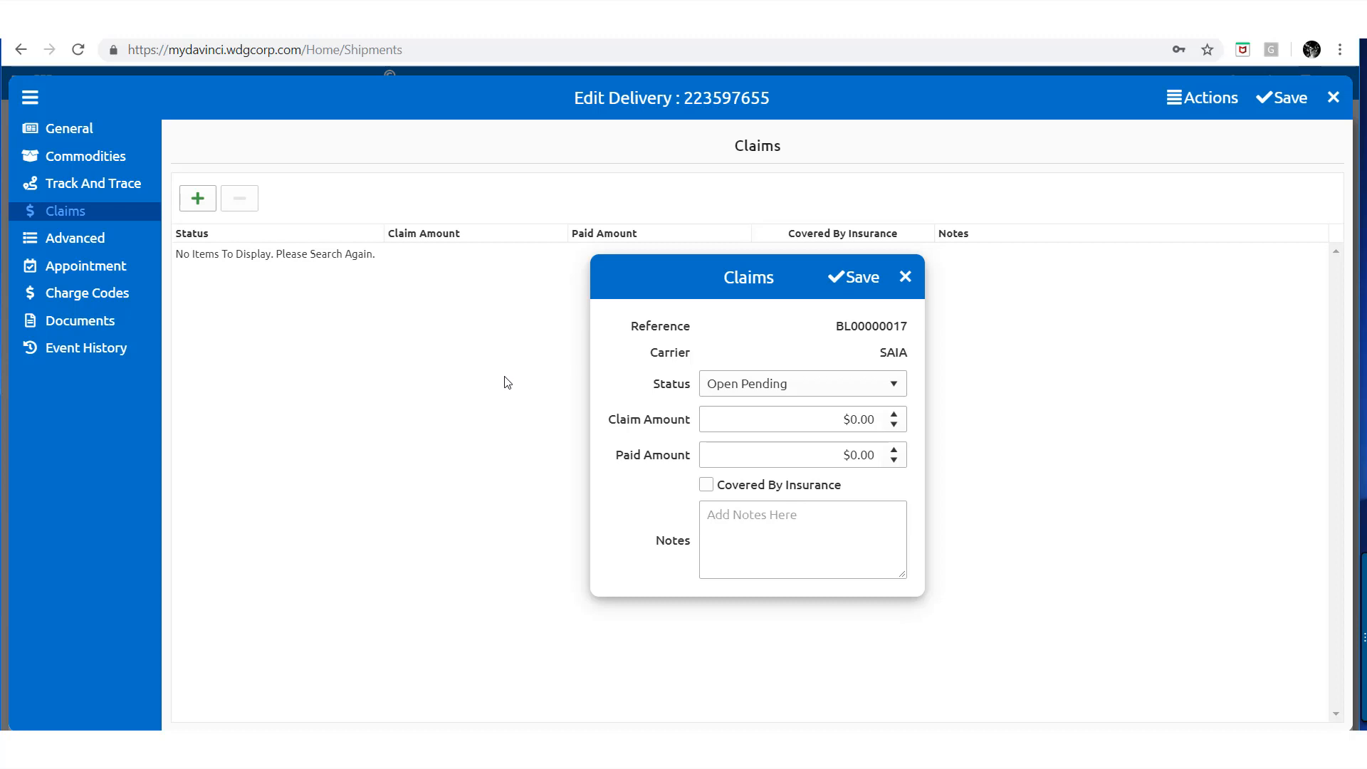
pyautogui.click(776, 416)
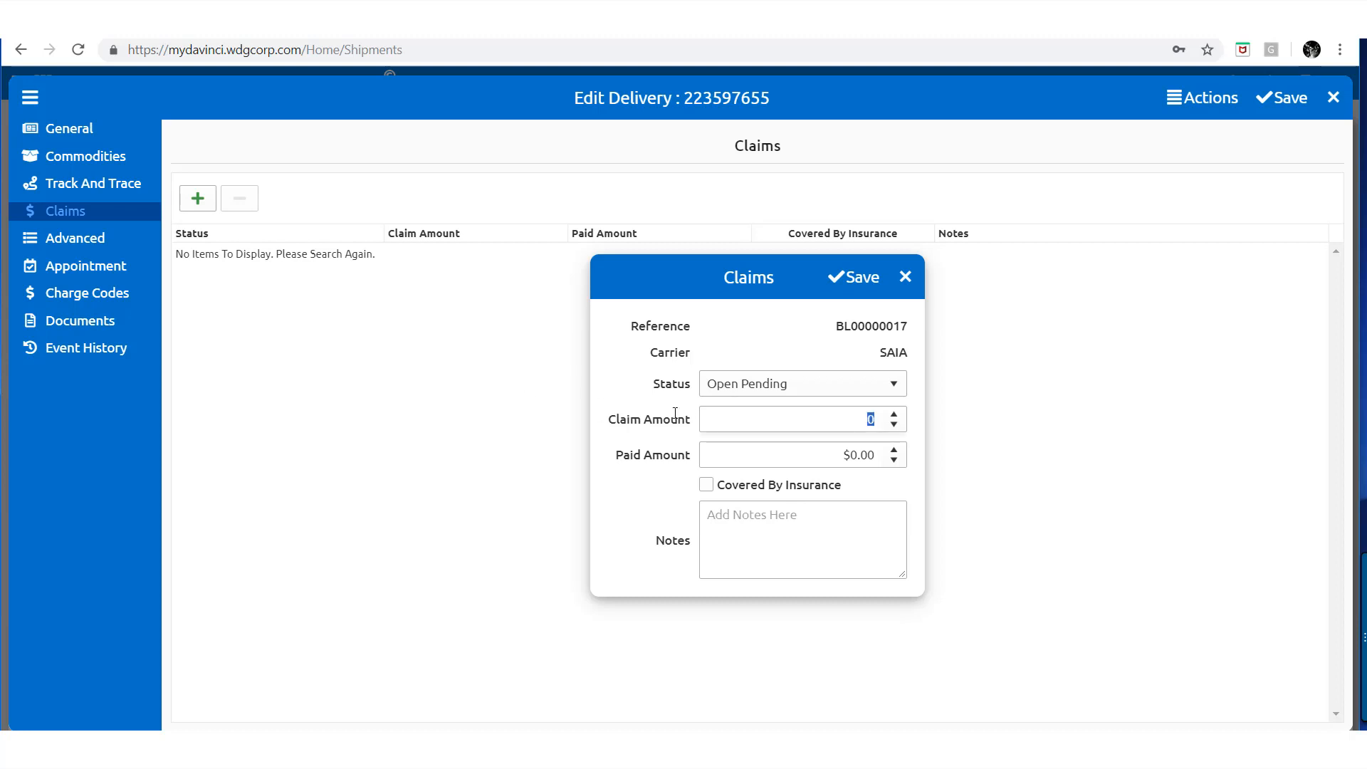
pyautogui.write('1,')
pyautogui.write('200')
pyautogui.click(663, 501)
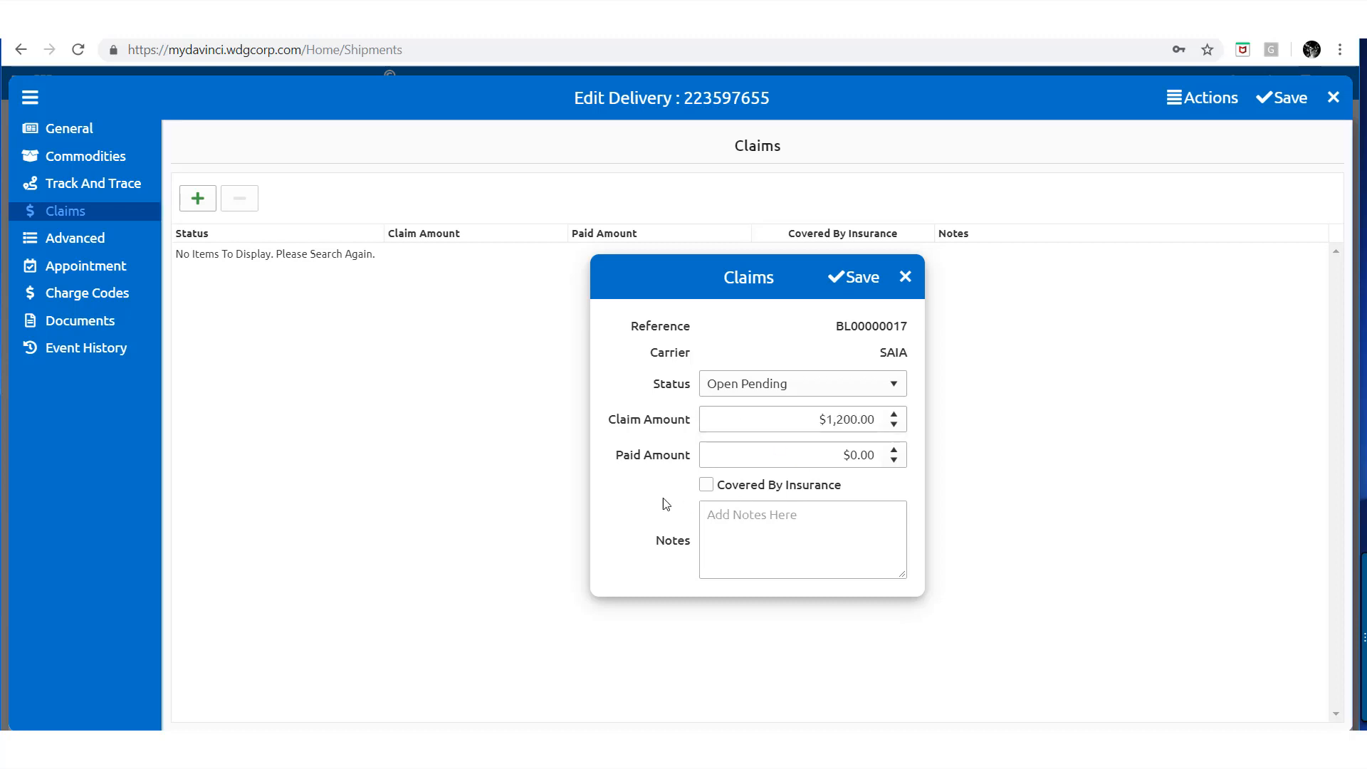
pyautogui.click(707, 485)
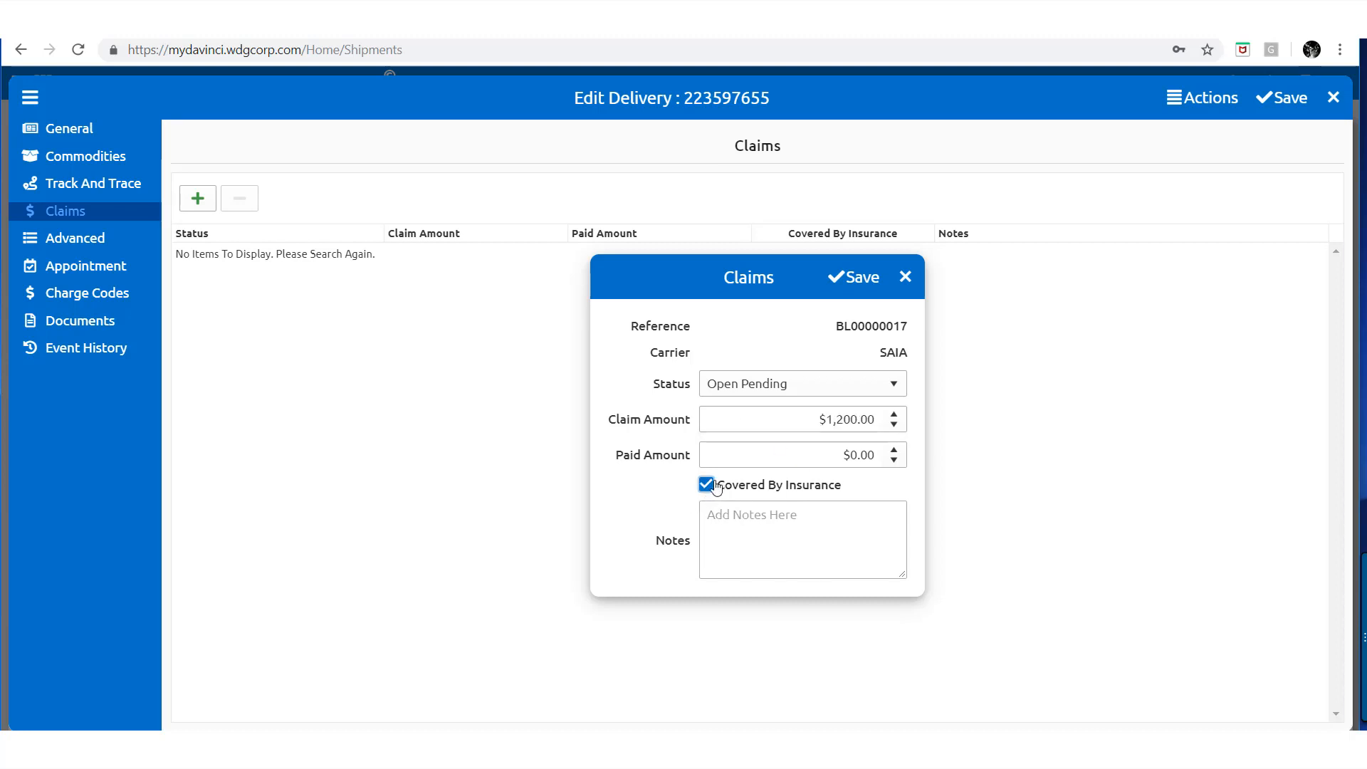
pyautogui.click(714, 486)
pyautogui.click(729, 533)
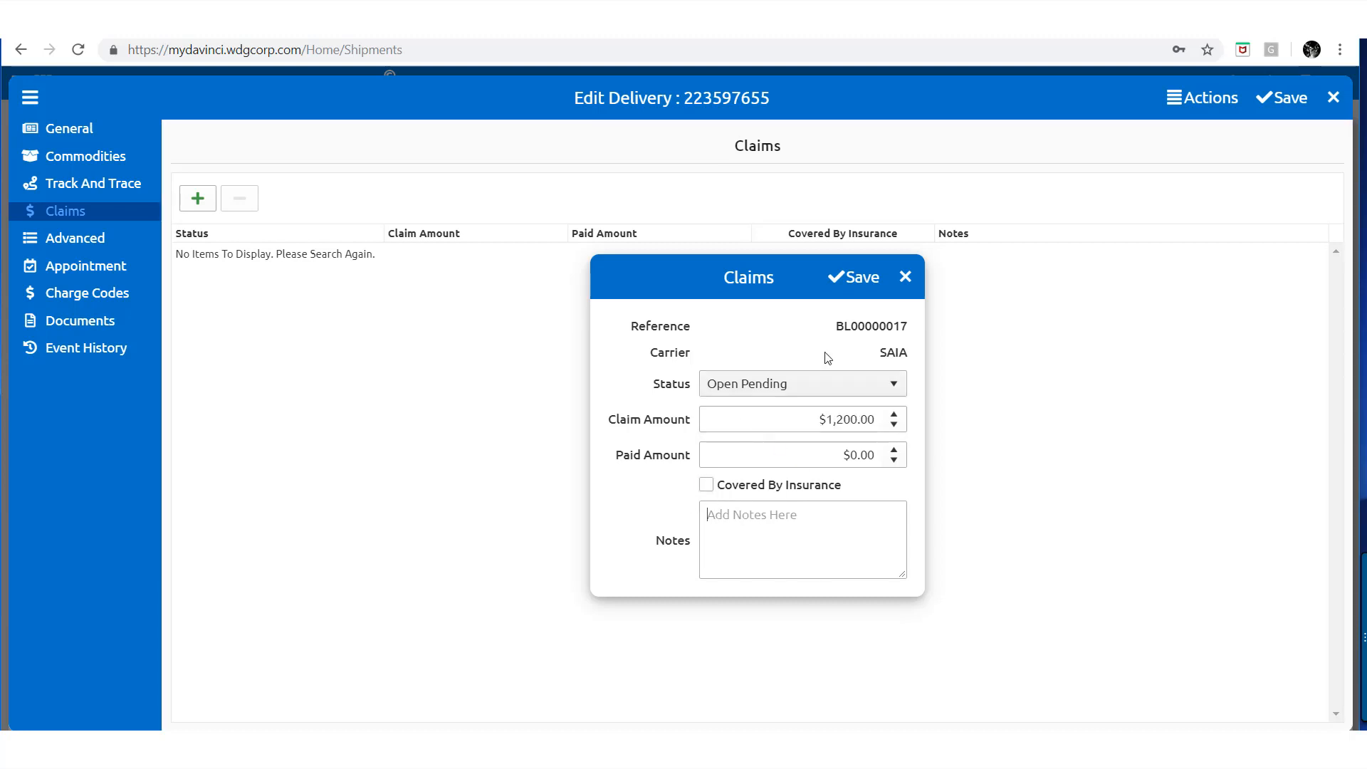
pyautogui.click(854, 282)
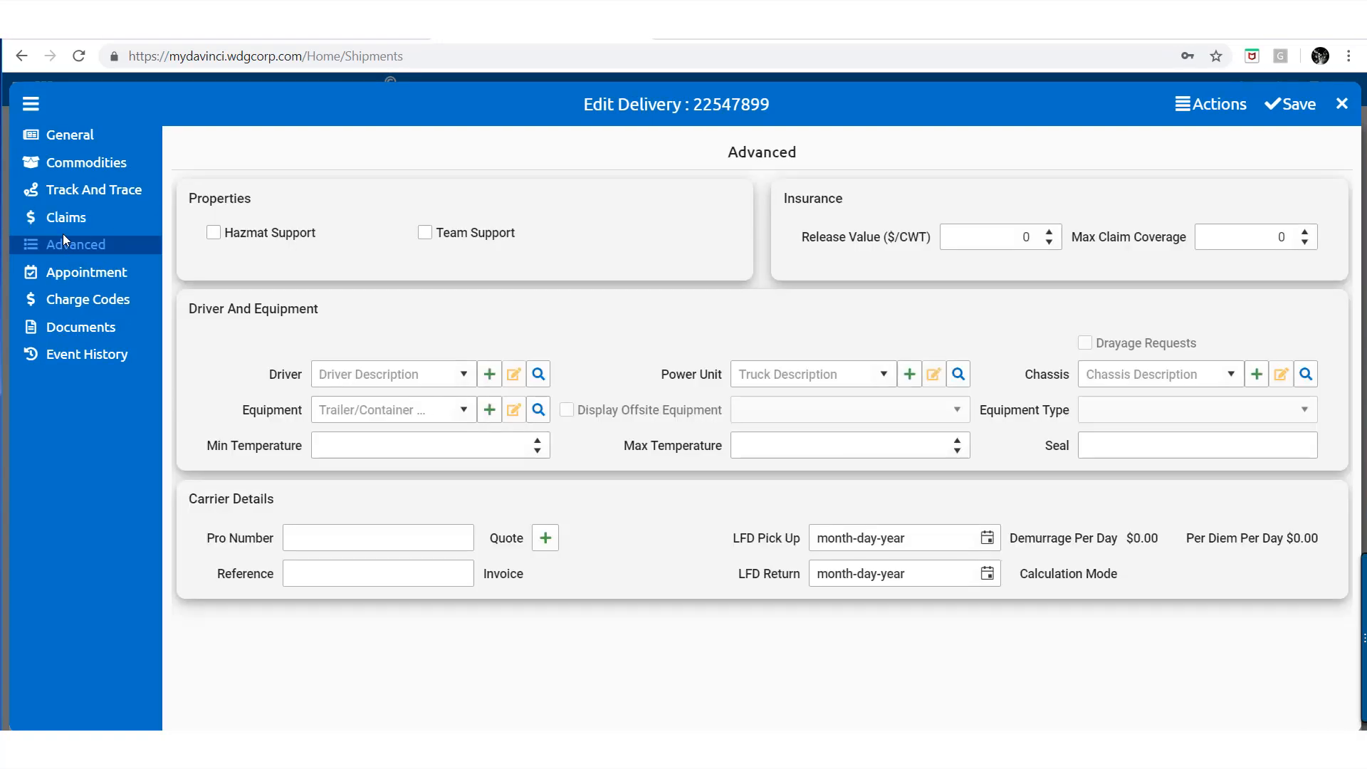
# Leave Hazmat and Team unchecked and assign the suggested driver, so power unit TR6 fills in
pyautogui.click(214, 235)
pyautogui.click(214, 238)
pyautogui.click(425, 235)
pyautogui.click(425, 236)
pyautogui.write('d')
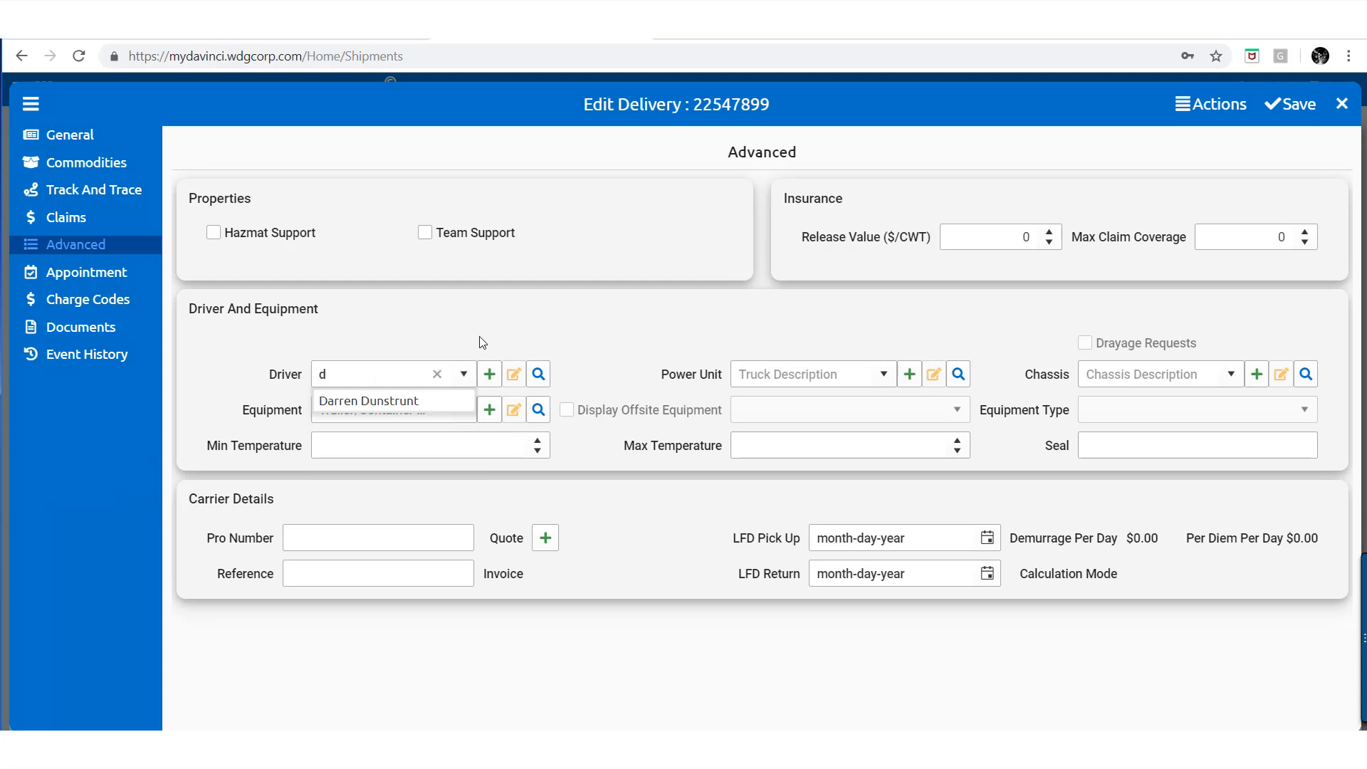
pyautogui.click(417, 399)
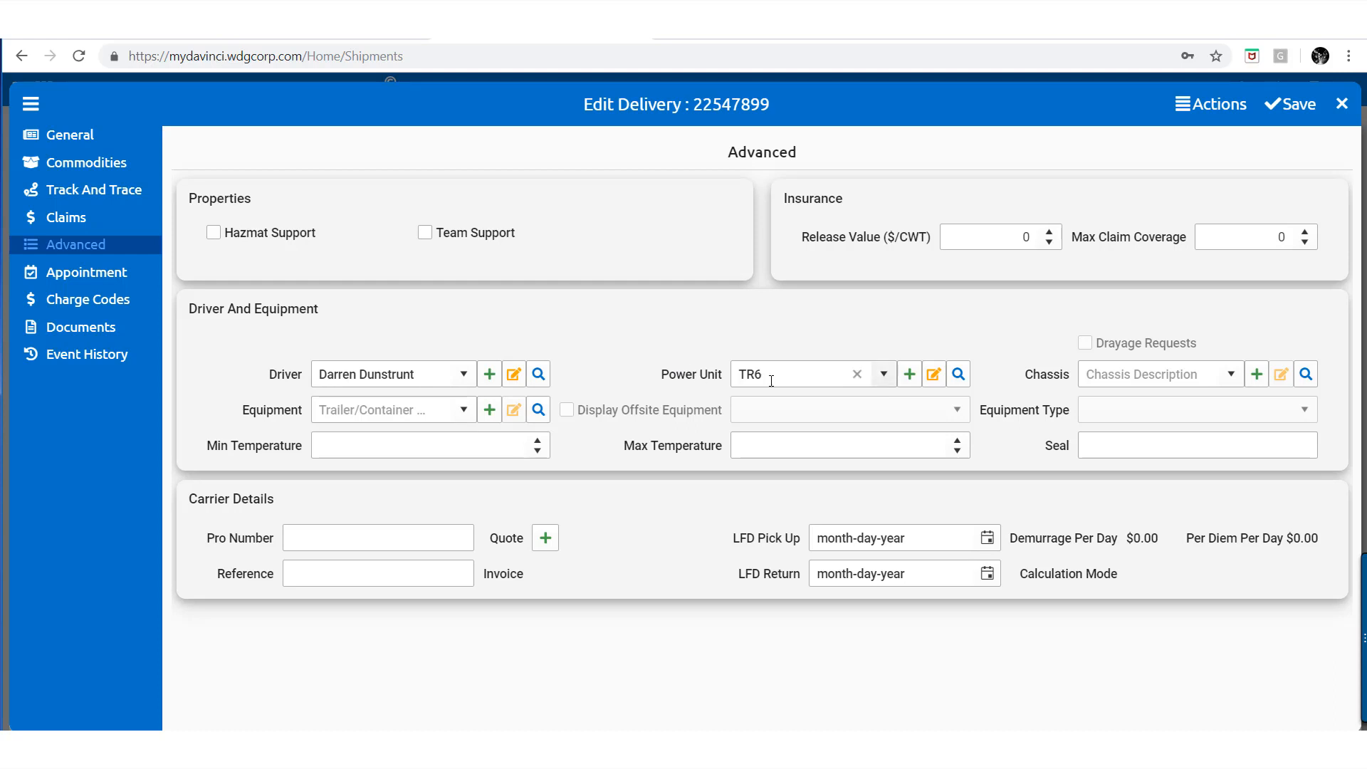
pyautogui.click(959, 380)
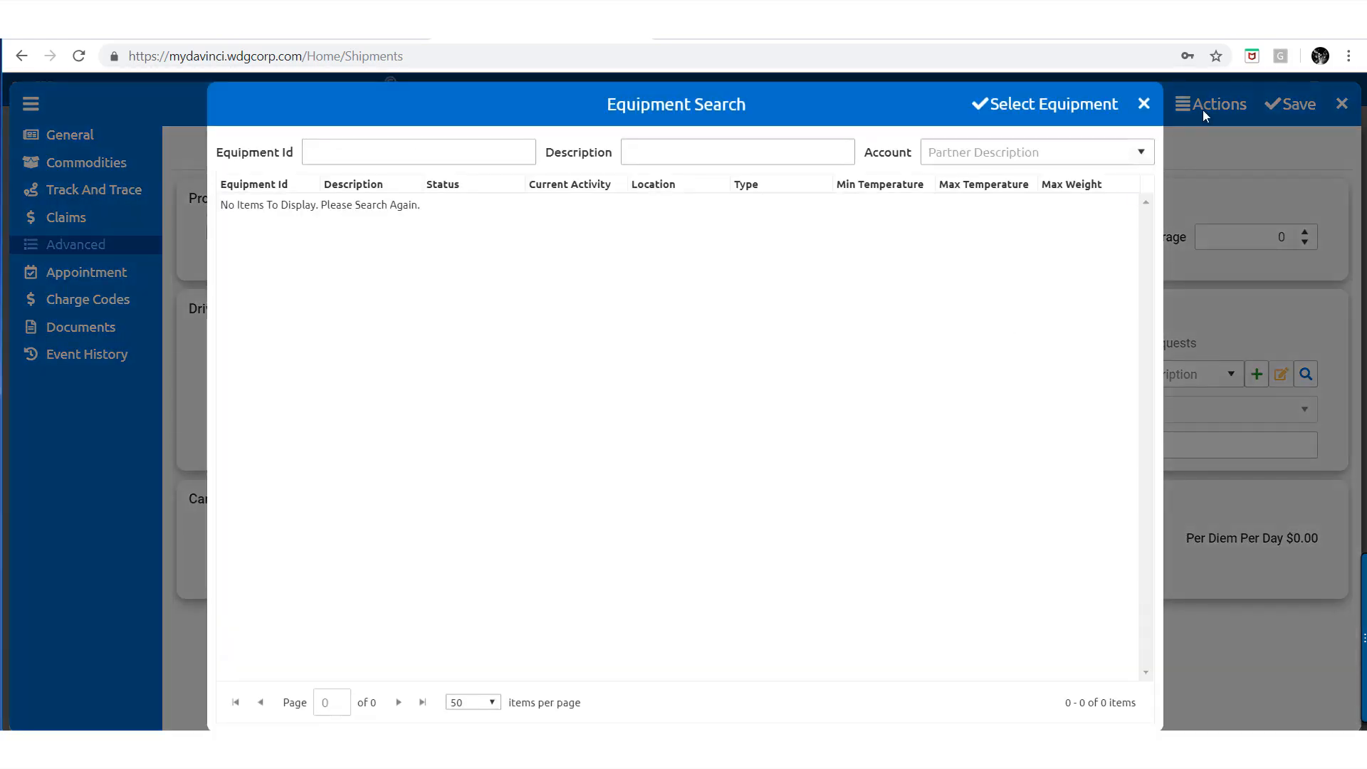
pyautogui.click(1144, 104)
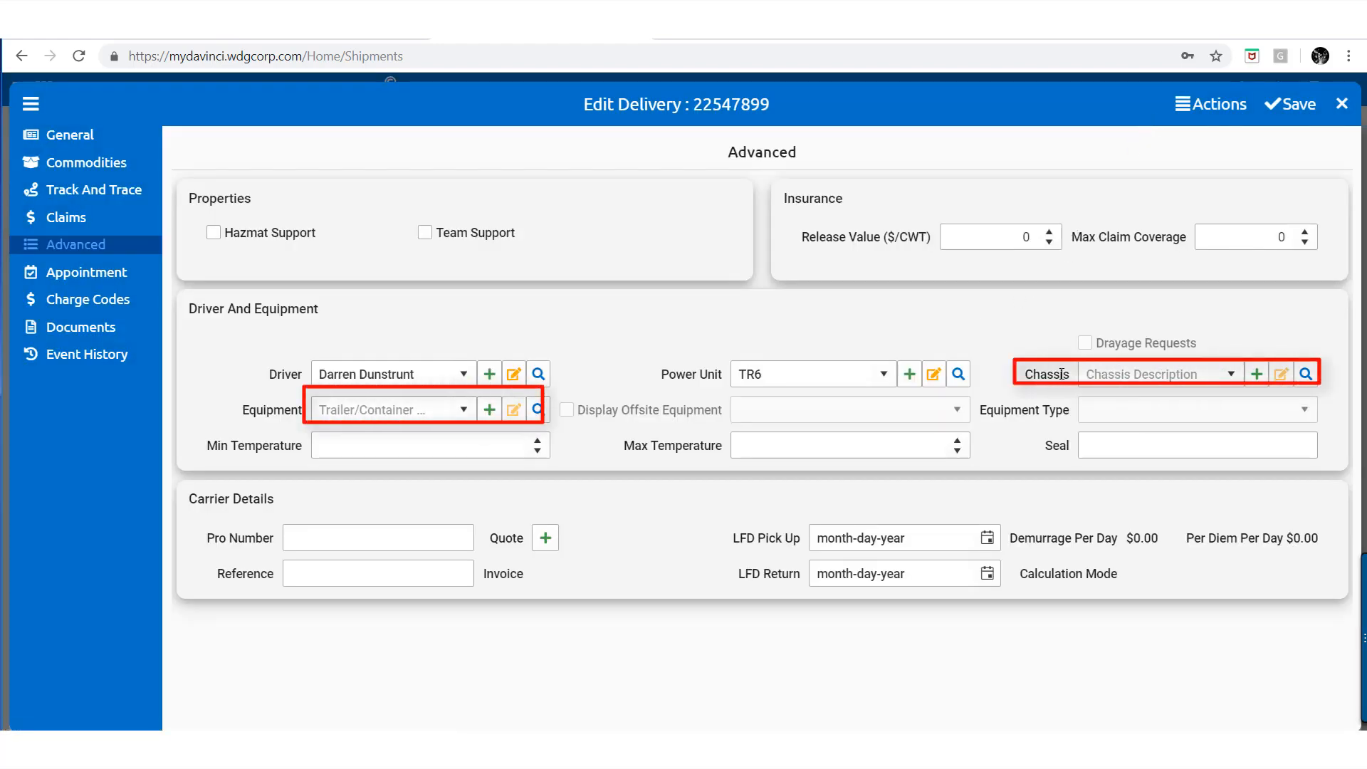
pyautogui.click(1119, 382)
pyautogui.click(1253, 377)
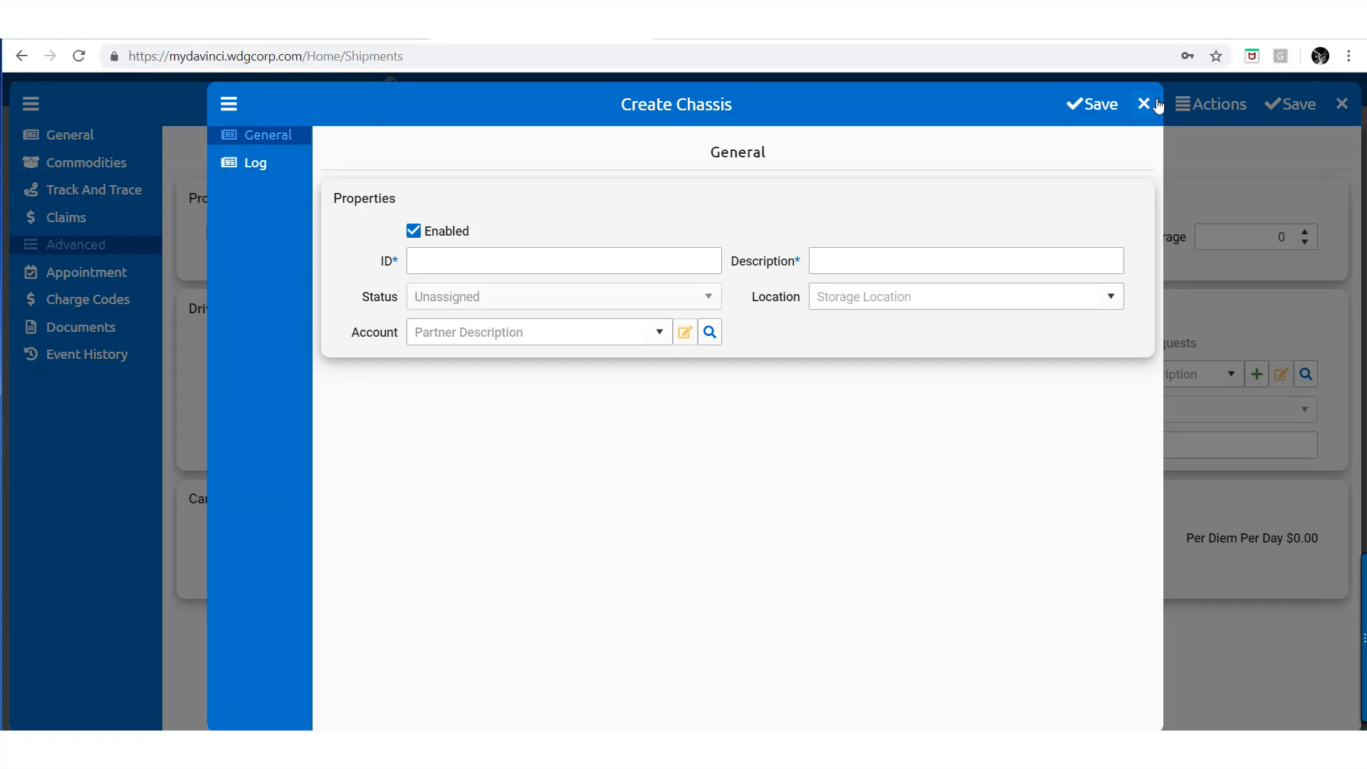
pyautogui.click(1144, 104)
pyautogui.click(1210, 104)
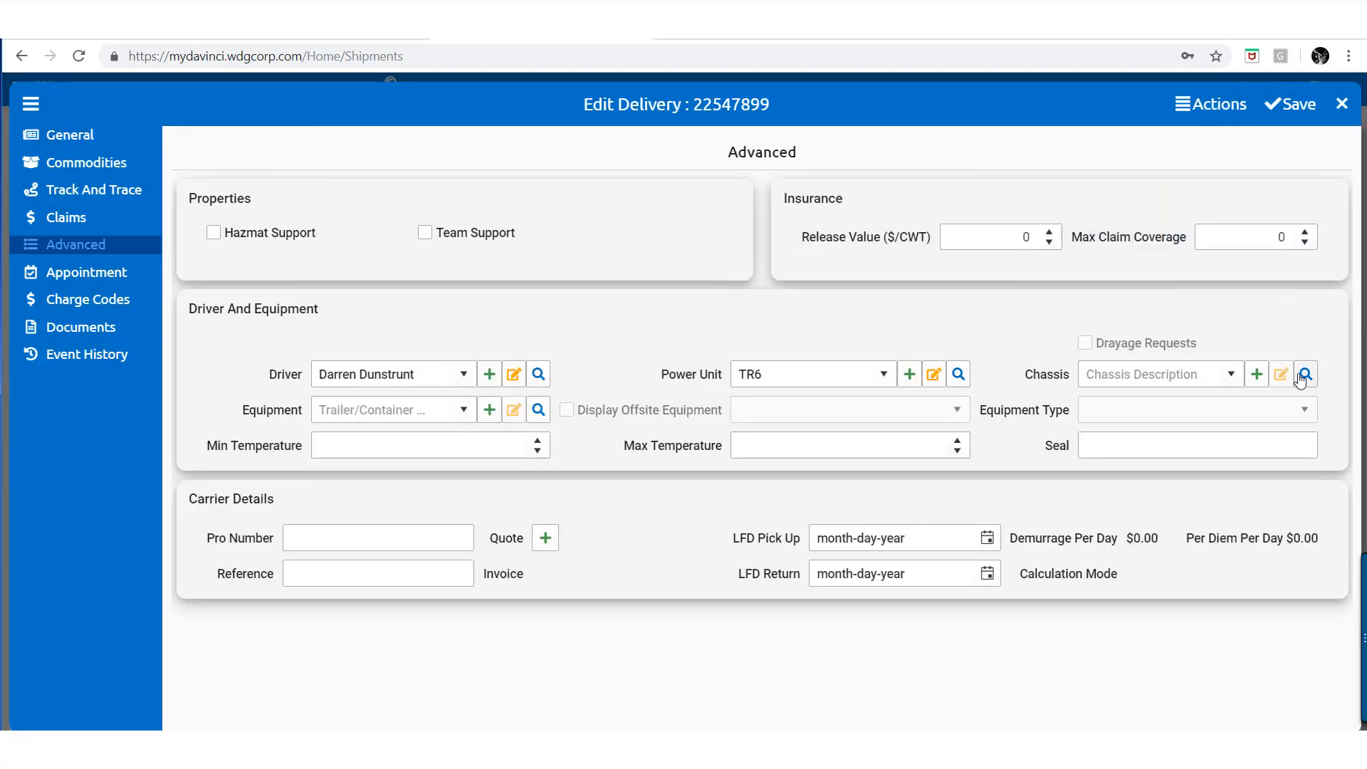
# Create container SAIA8830452 described as Large Container, max weight 50000 LBS and 32000 cubic feet
pyautogui.click(491, 410)
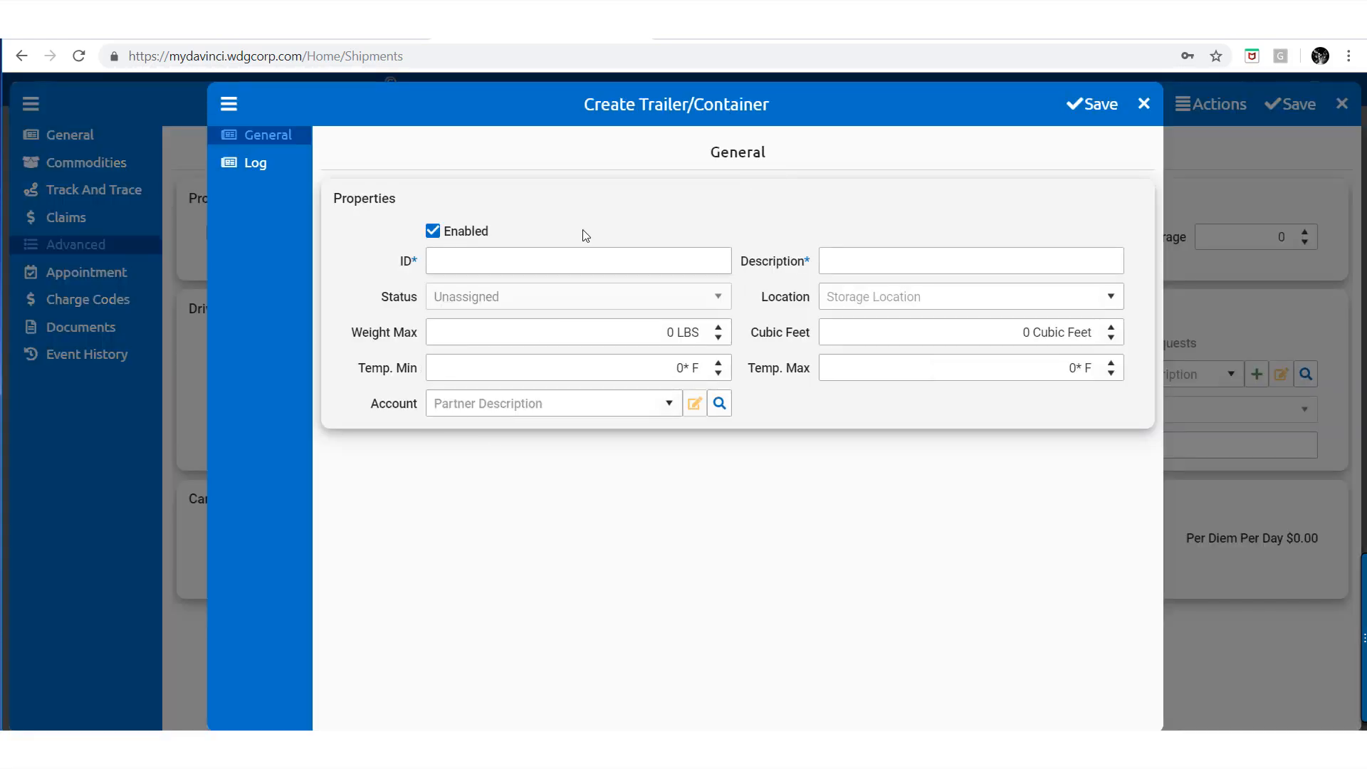
pyautogui.write('SAIA8830452')
pyautogui.press('Tab')
pyautogui.write('LLar')
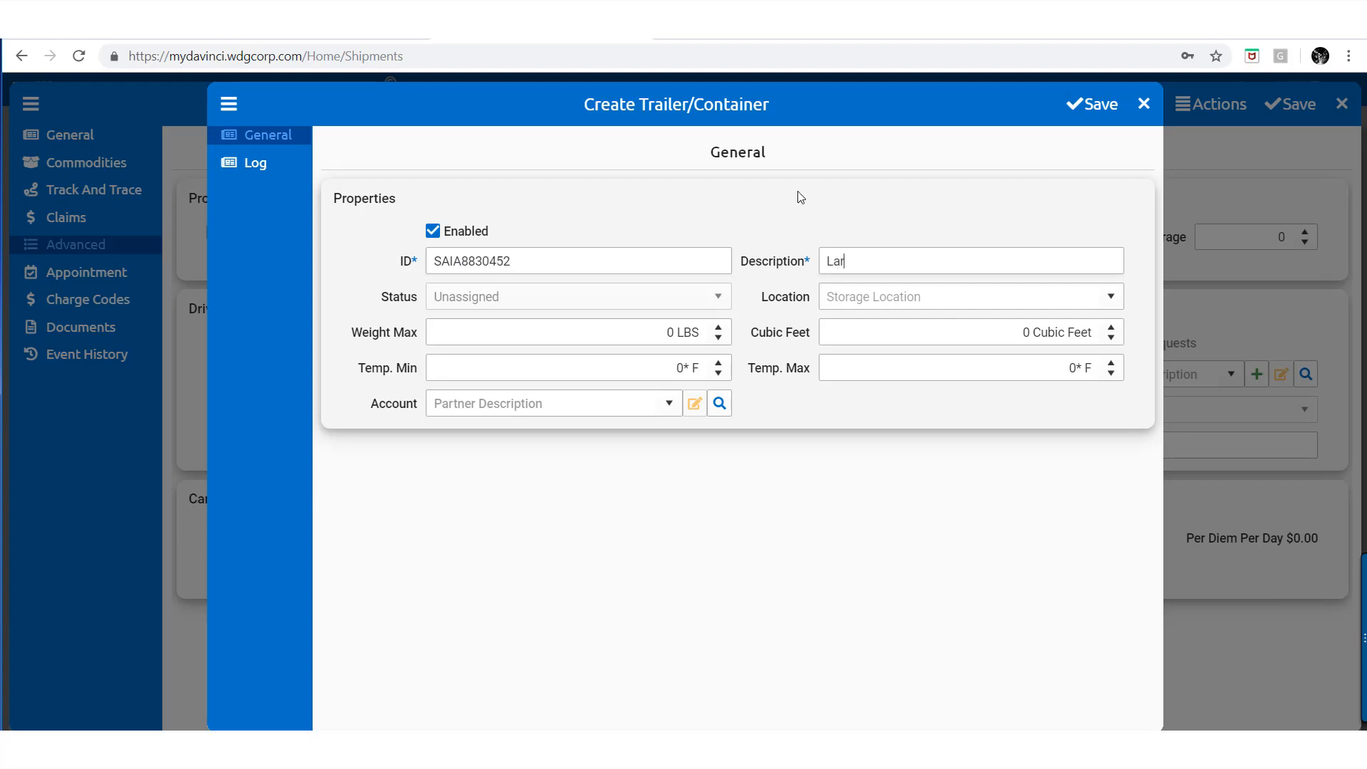
pyautogui.write('ge Container')
pyautogui.click(670, 330)
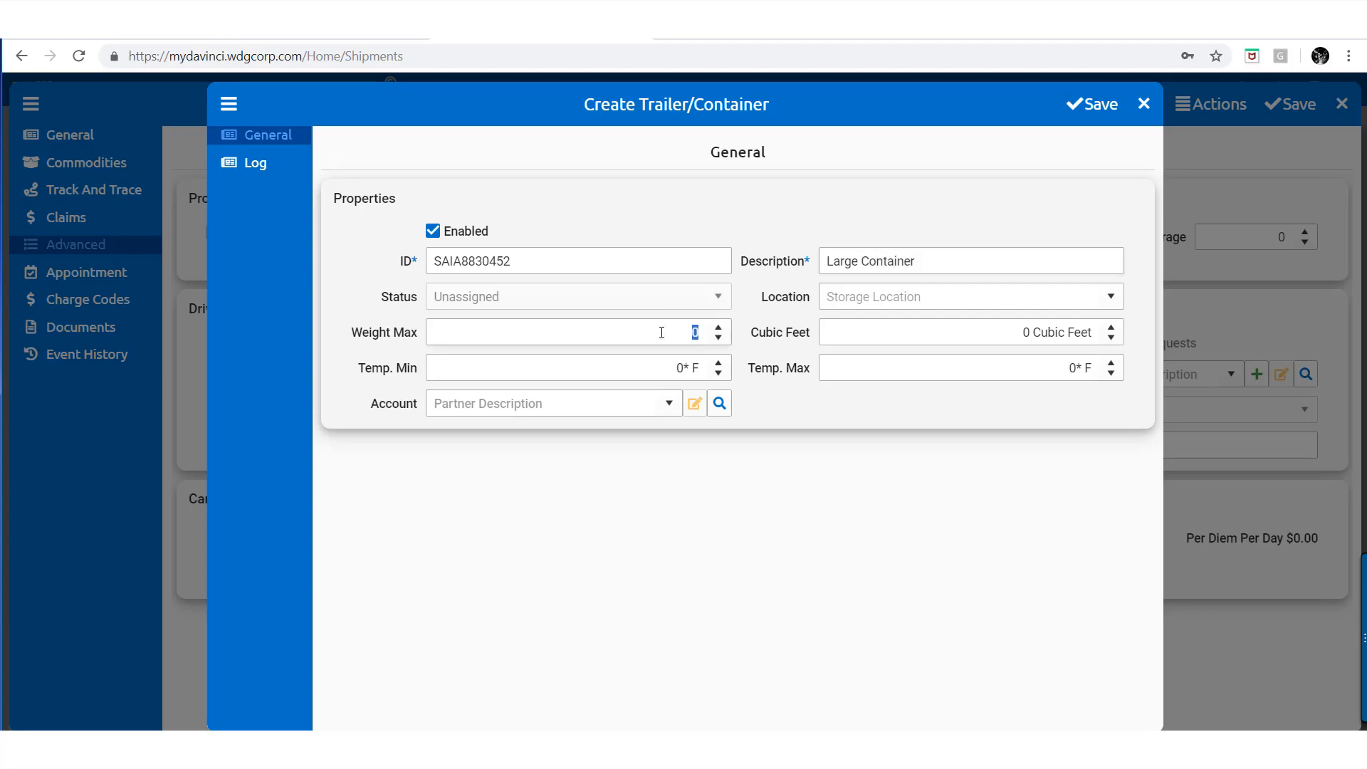
pyautogui.write('50000')
pyautogui.click(928, 337)
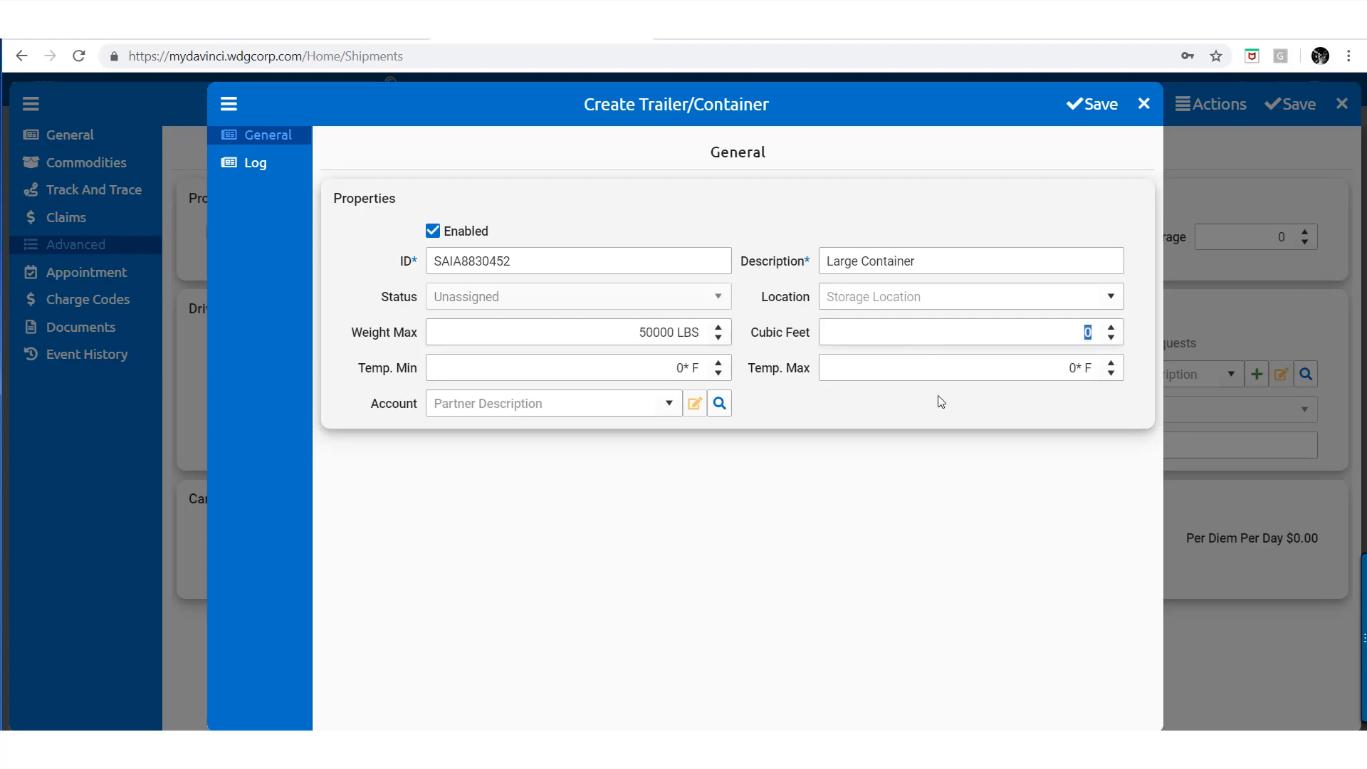
pyautogui.write('32000')
pyautogui.click(801, 419)
# Save container SAIA8830452 and close the dialog to return to the delivery
pyautogui.click(1110, 121)
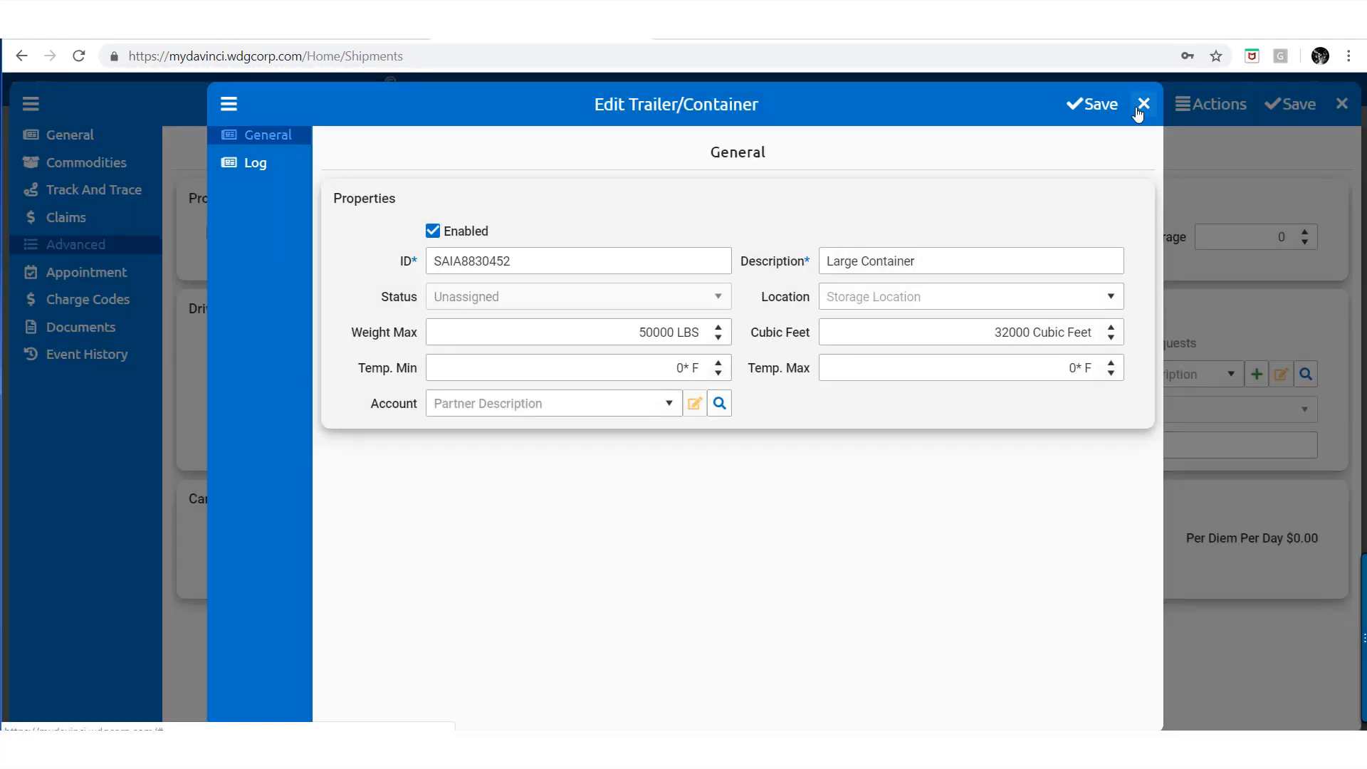
pyautogui.click(1139, 108)
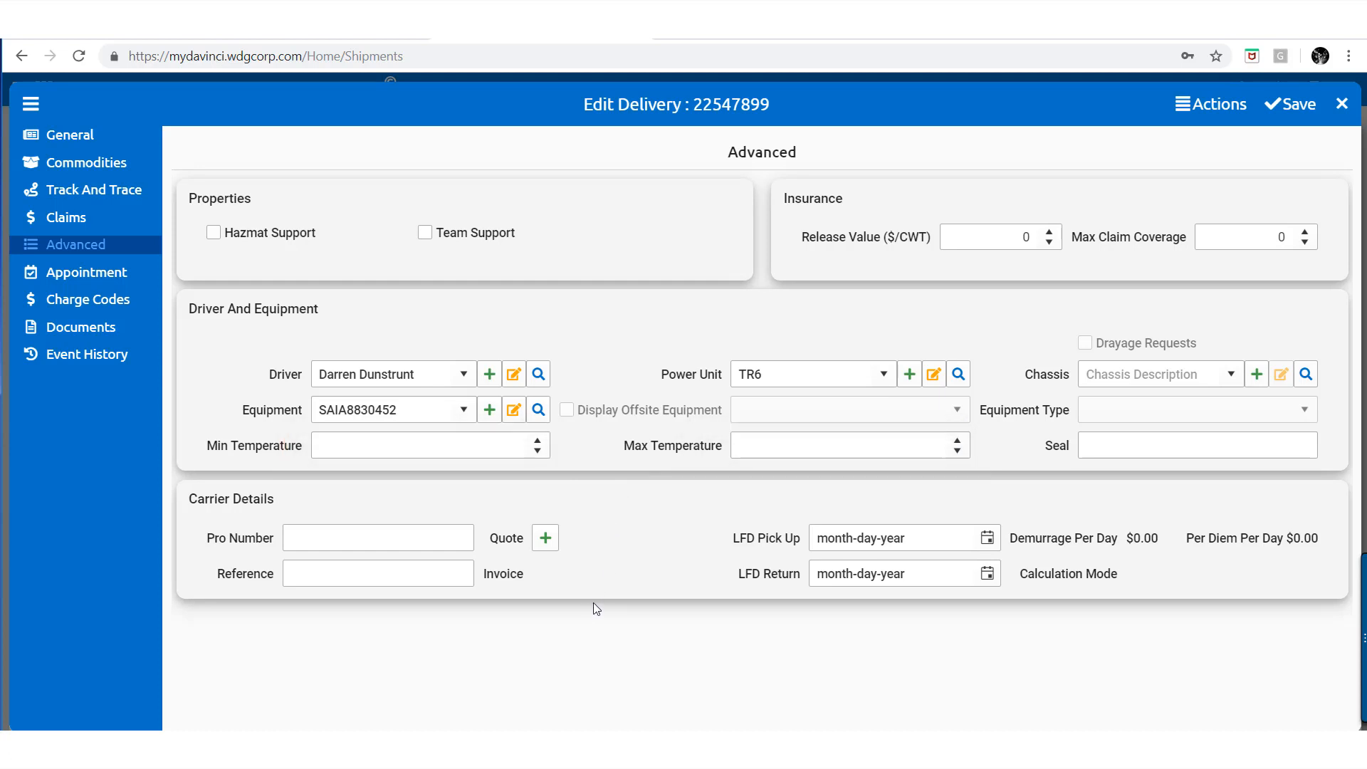
# Add a new carrier quote with a 3200 rated amount and 28% FSC, leaving the expiry date empty
pyautogui.click(550, 547)
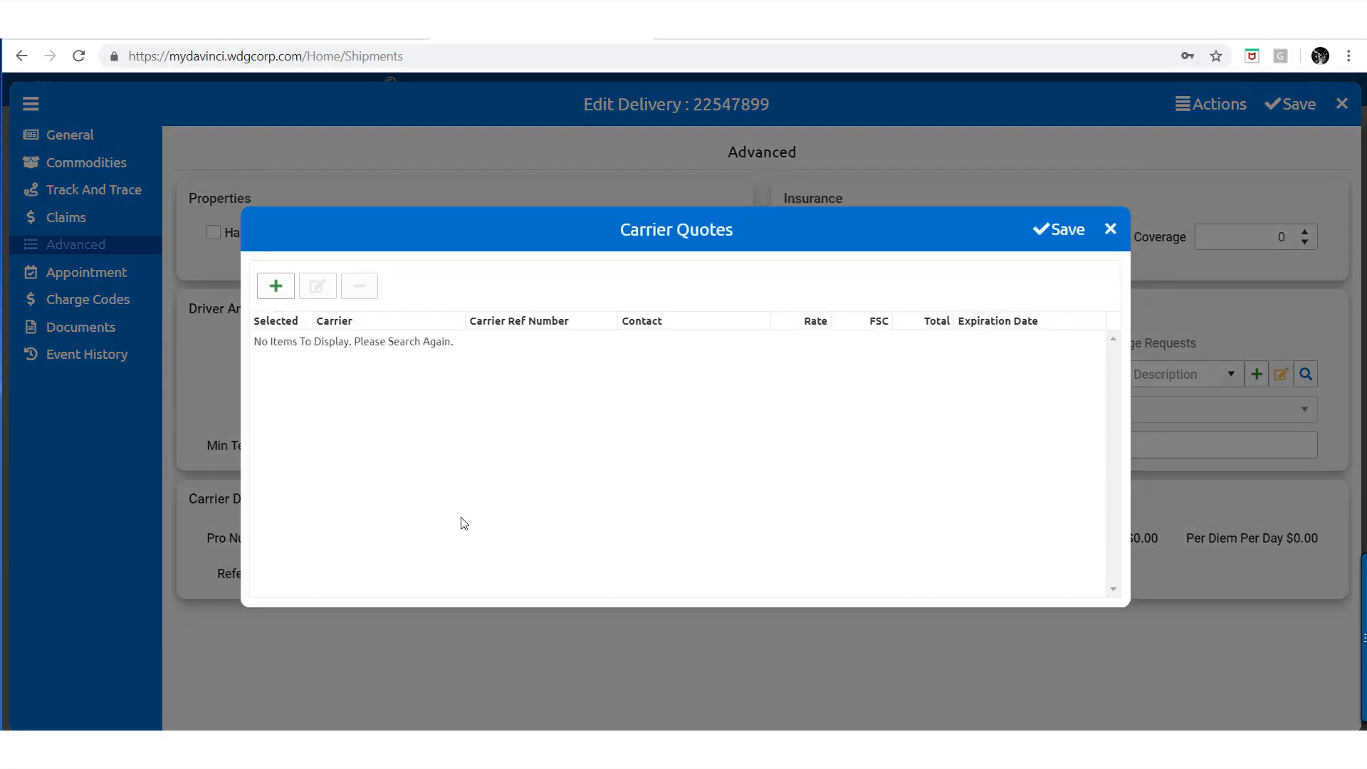
pyautogui.click(277, 287)
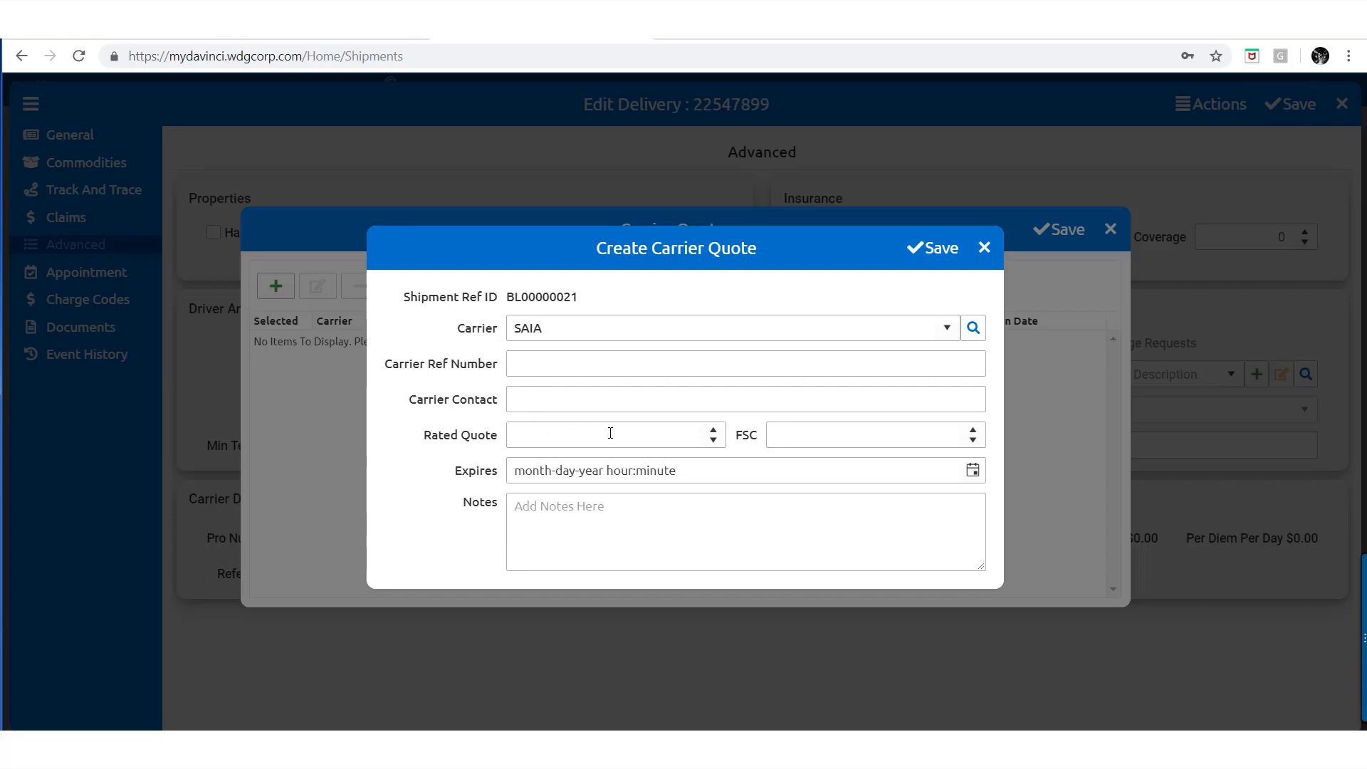
pyautogui.click(666, 436)
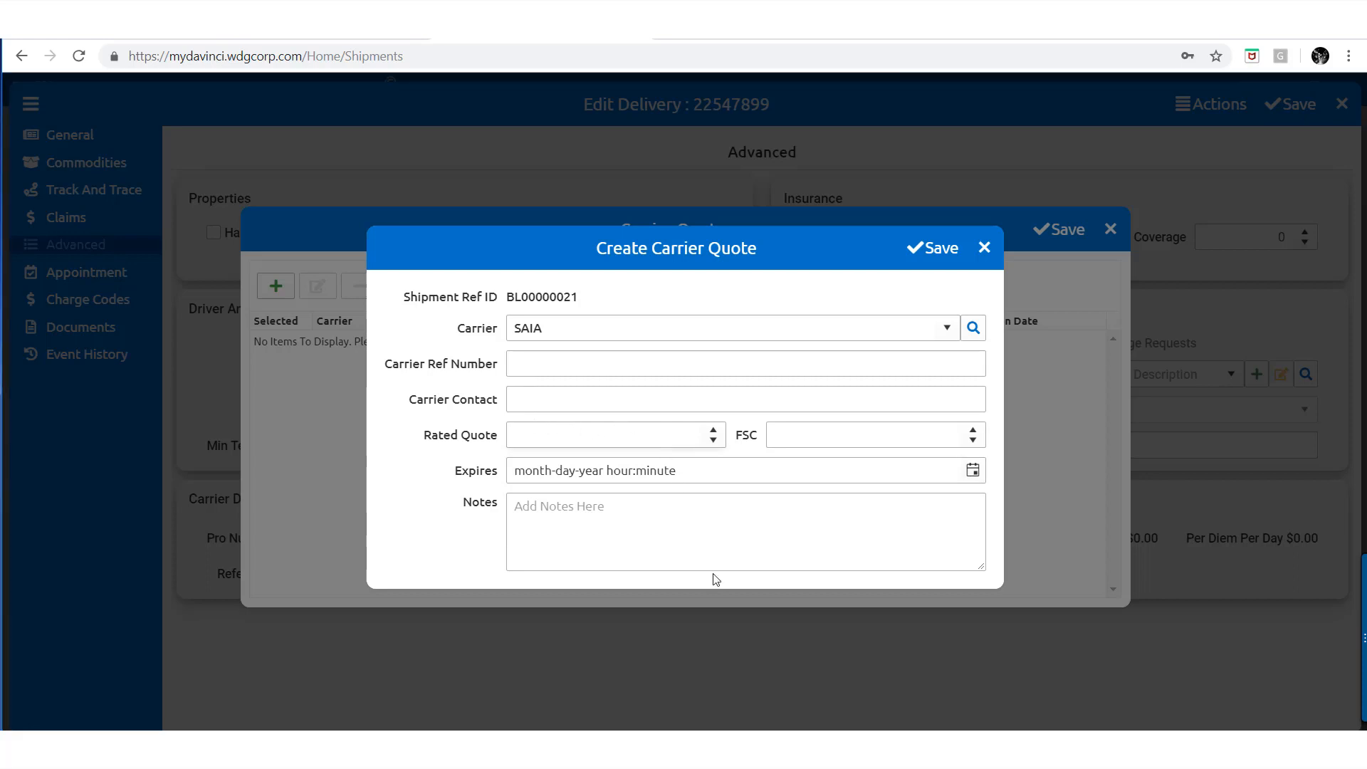
pyautogui.write('3200')
pyautogui.click(849, 435)
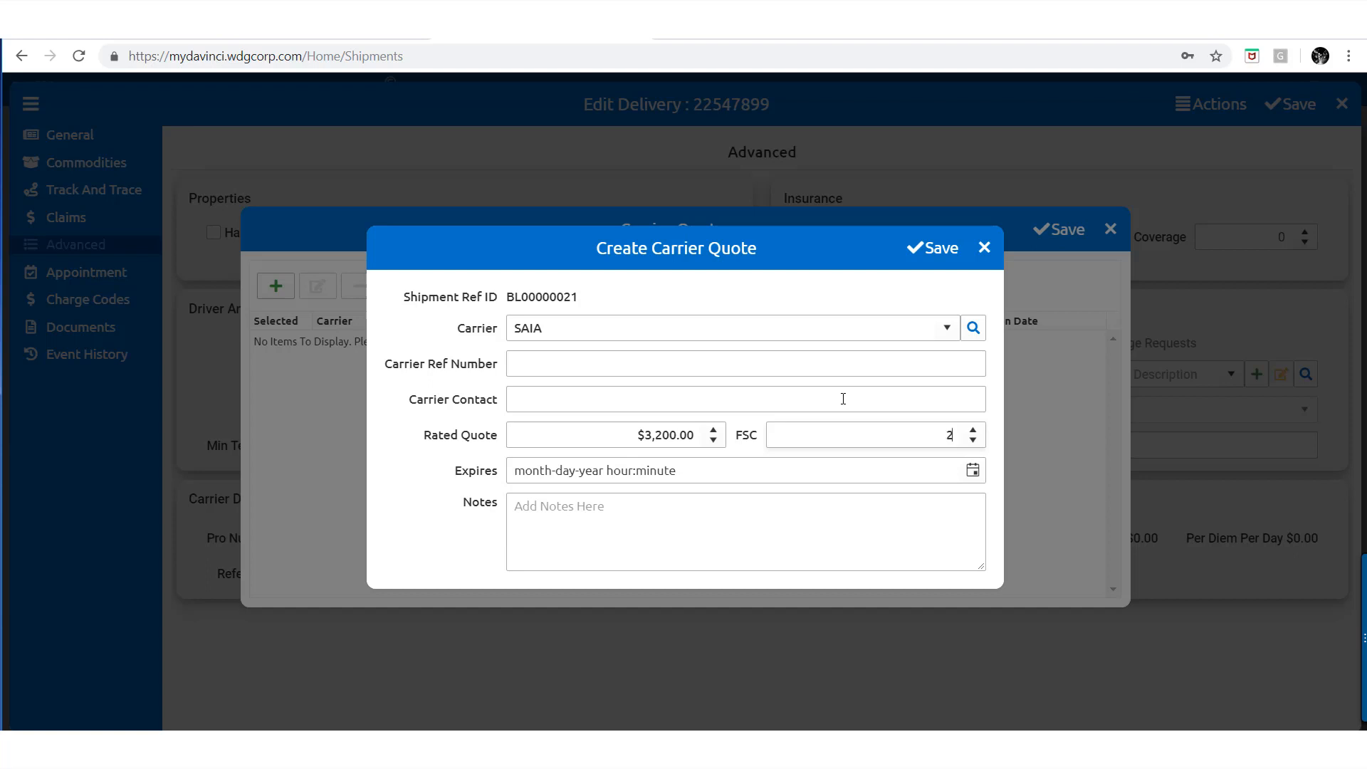
pyautogui.write('28')
pyautogui.click(972, 471)
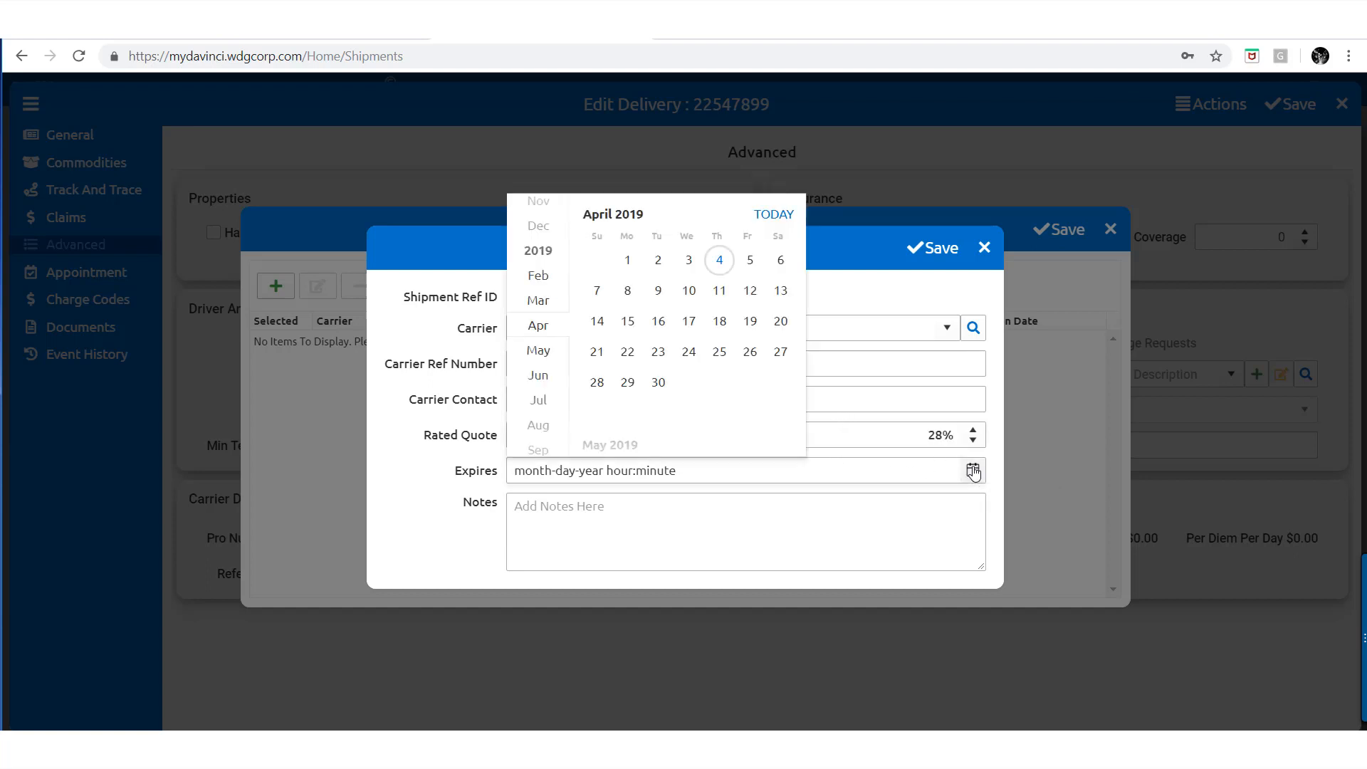
pyautogui.click(973, 471)
pyautogui.click(540, 531)
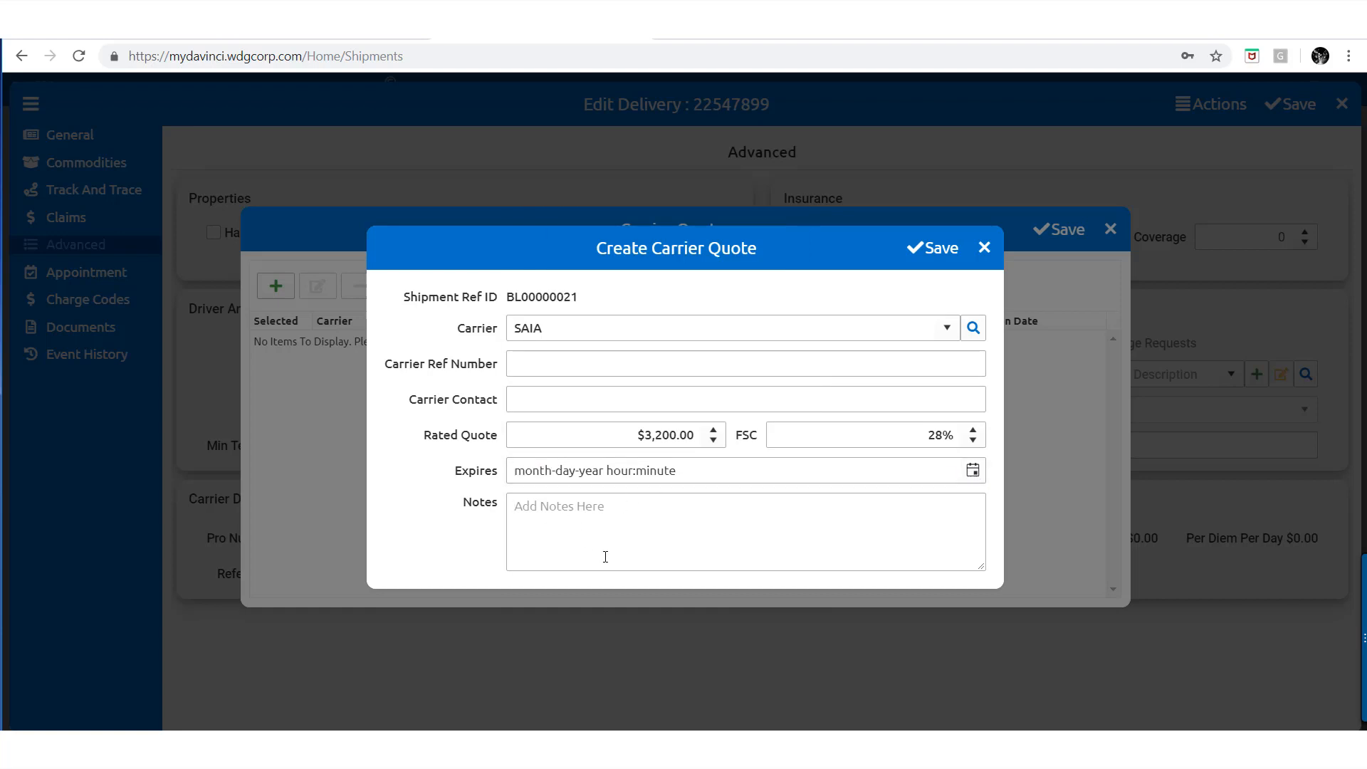
# Save the quote, mark the SAIA row as Selected, and save it for a $4,096.00 total
pyautogui.click(954, 252)
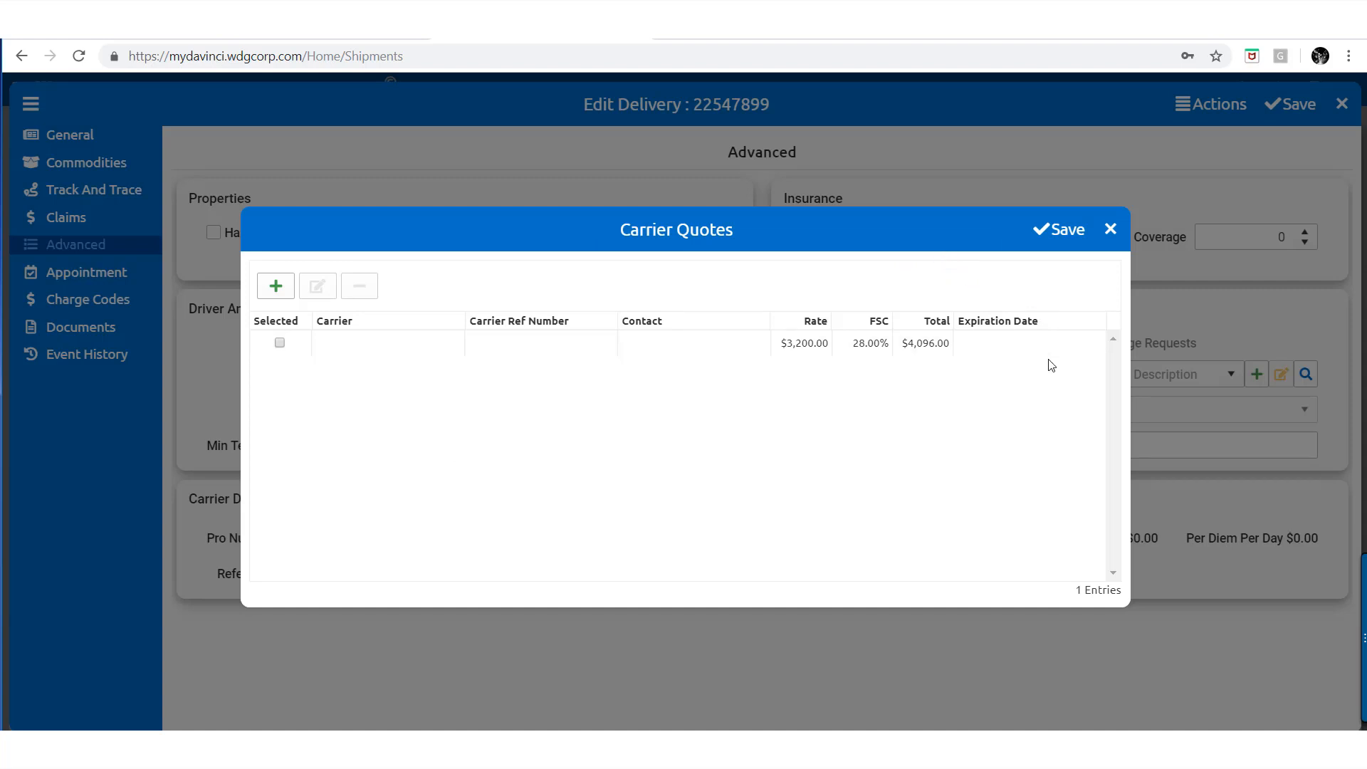
pyautogui.click(279, 346)
pyautogui.click(1053, 234)
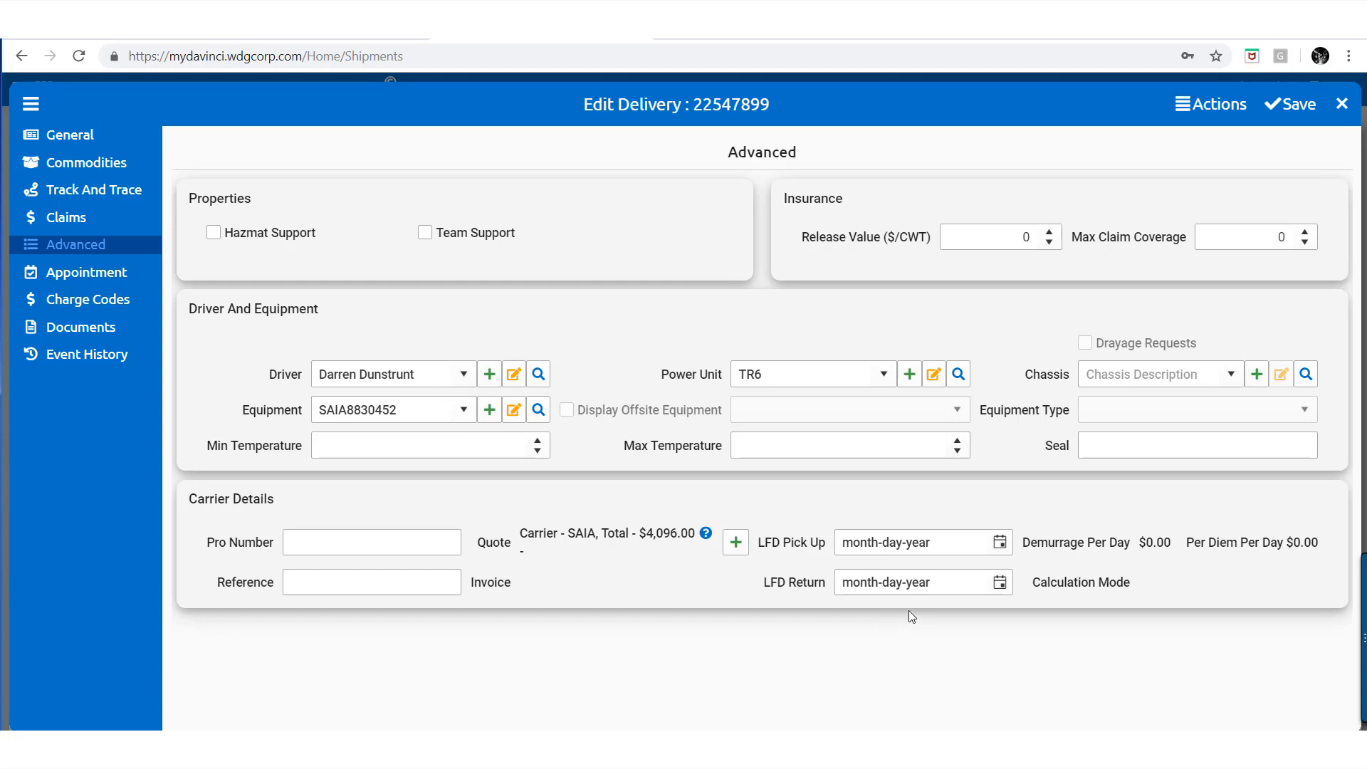
# Set LFD Pick Up to 04-06-2019 and LFD Return to 04-09-2019 from the calendars
pyautogui.click(1000, 544)
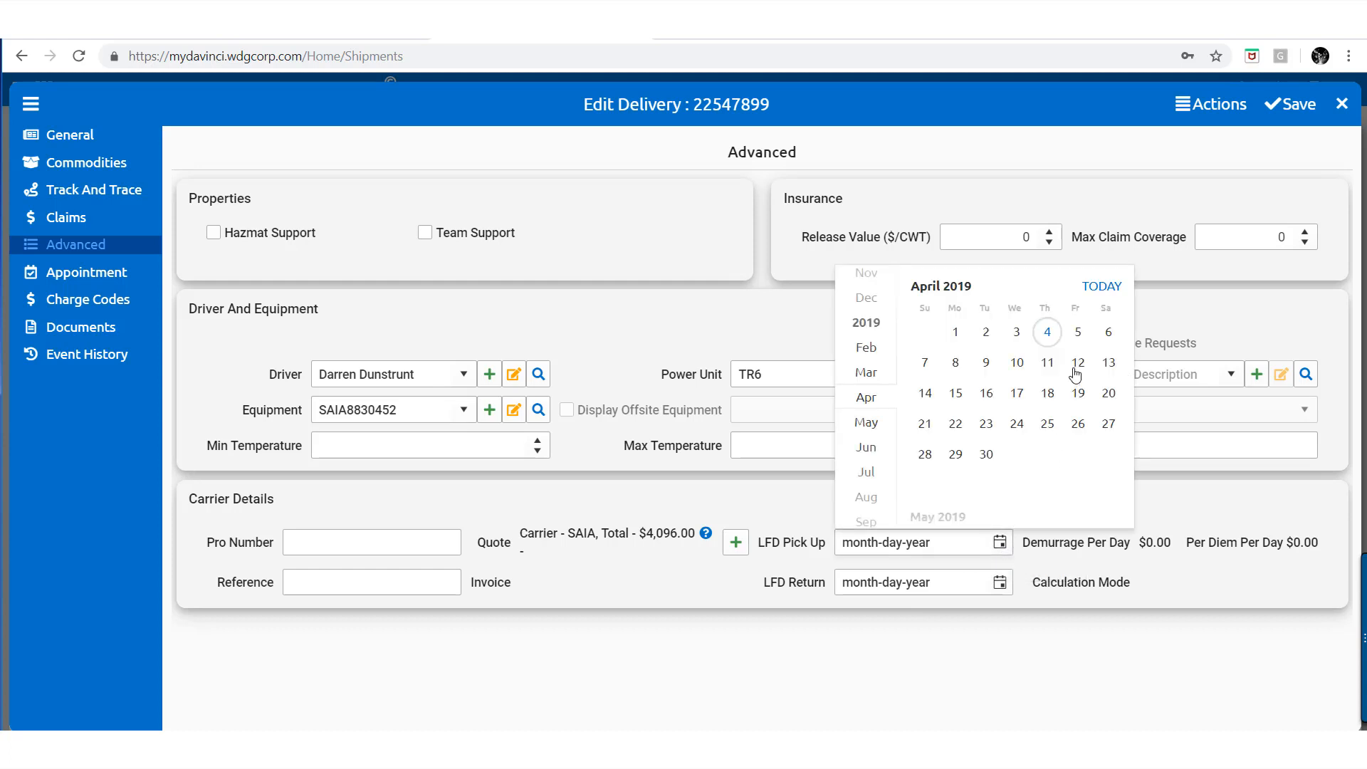
pyautogui.click(1108, 333)
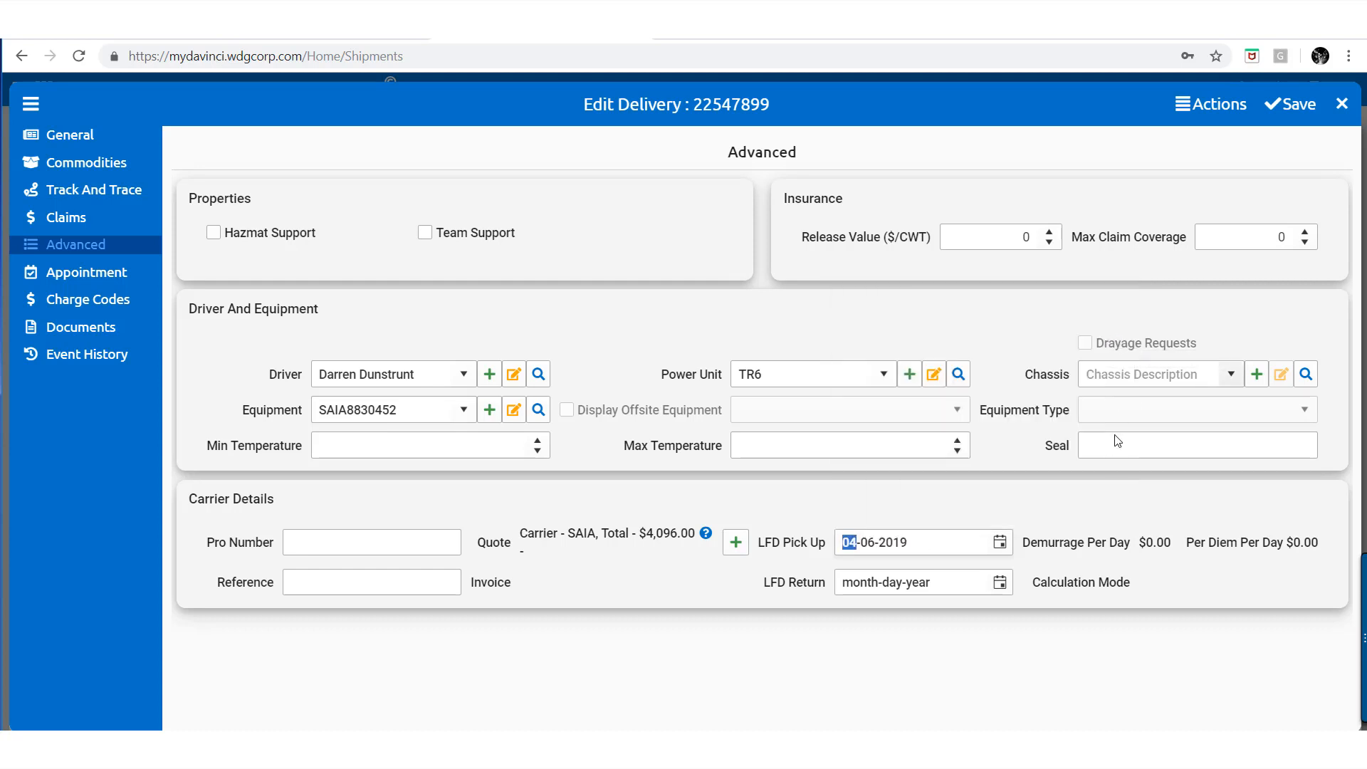
pyautogui.click(999, 582)
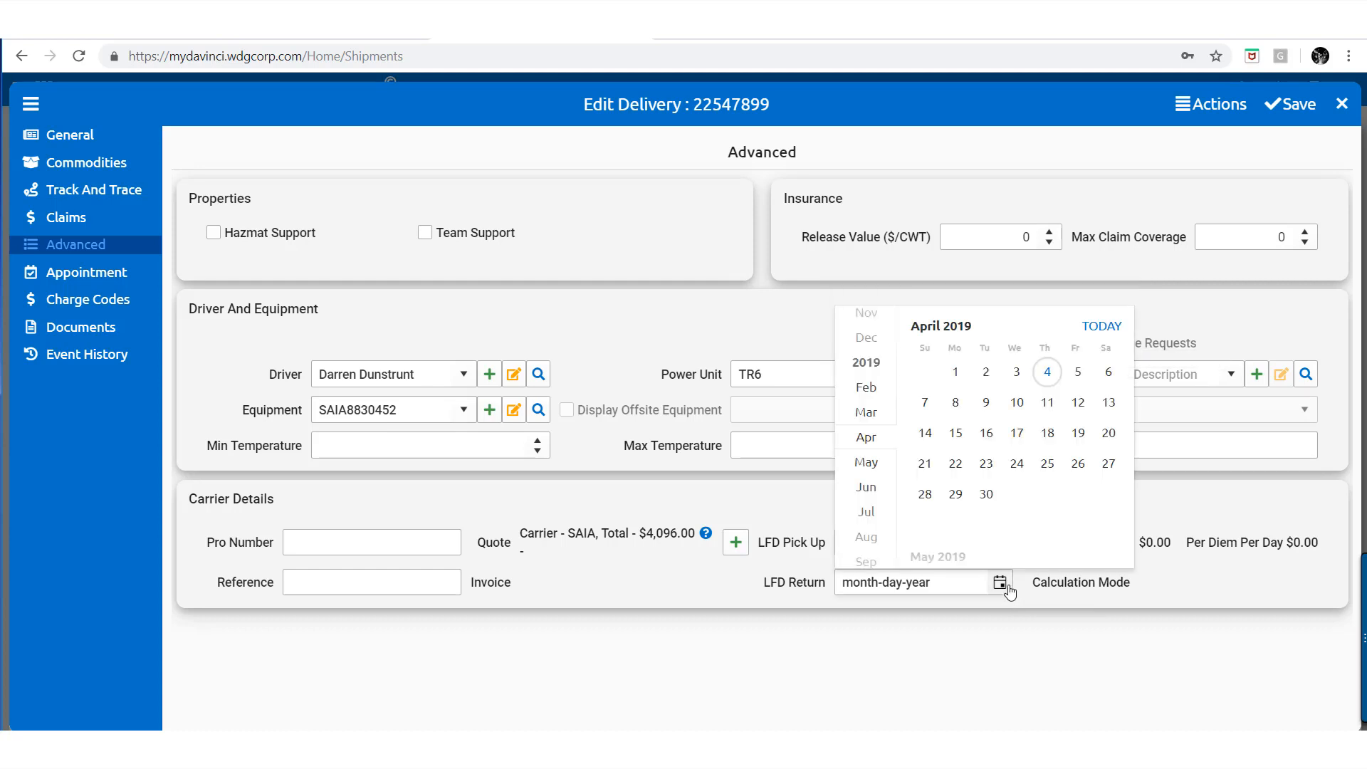
pyautogui.click(986, 403)
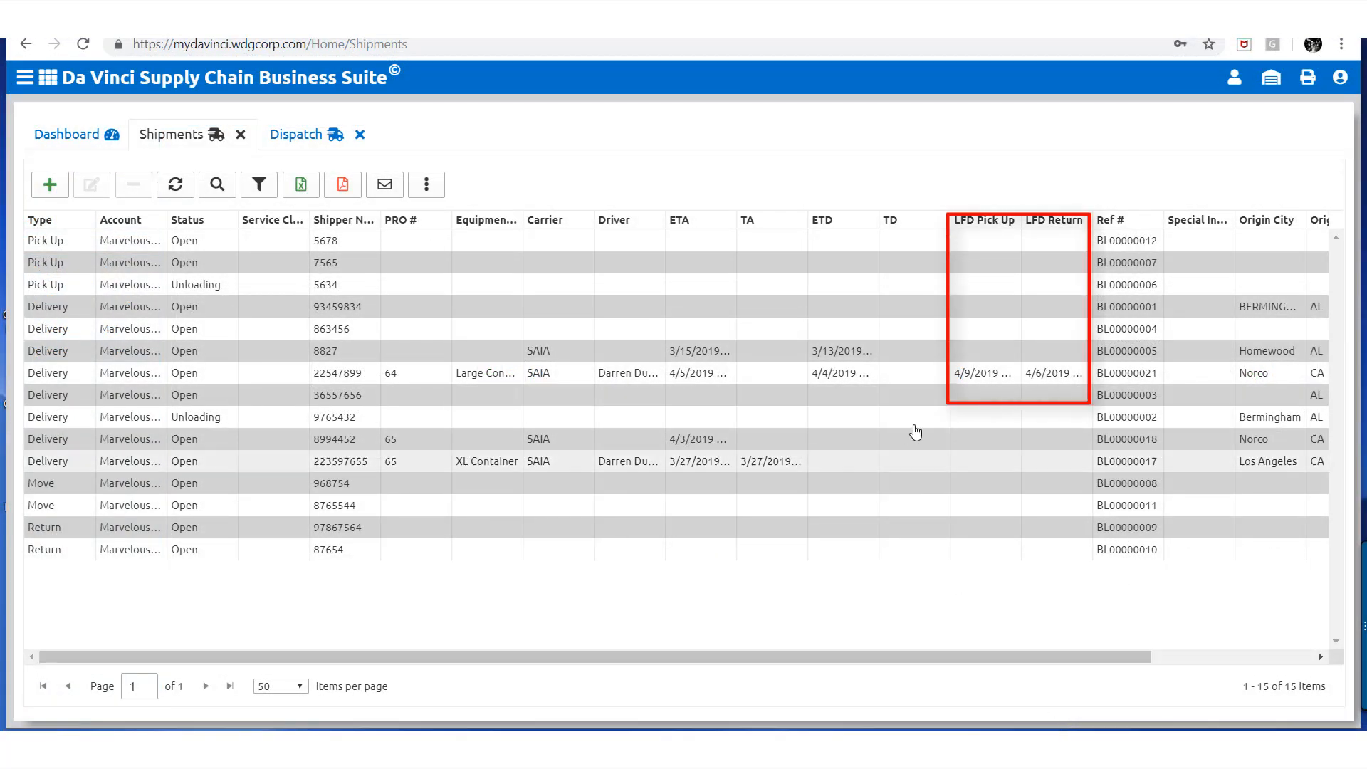
# Switch to the Dispatch page with the shipments grid and drivers list
pyautogui.click(317, 142)
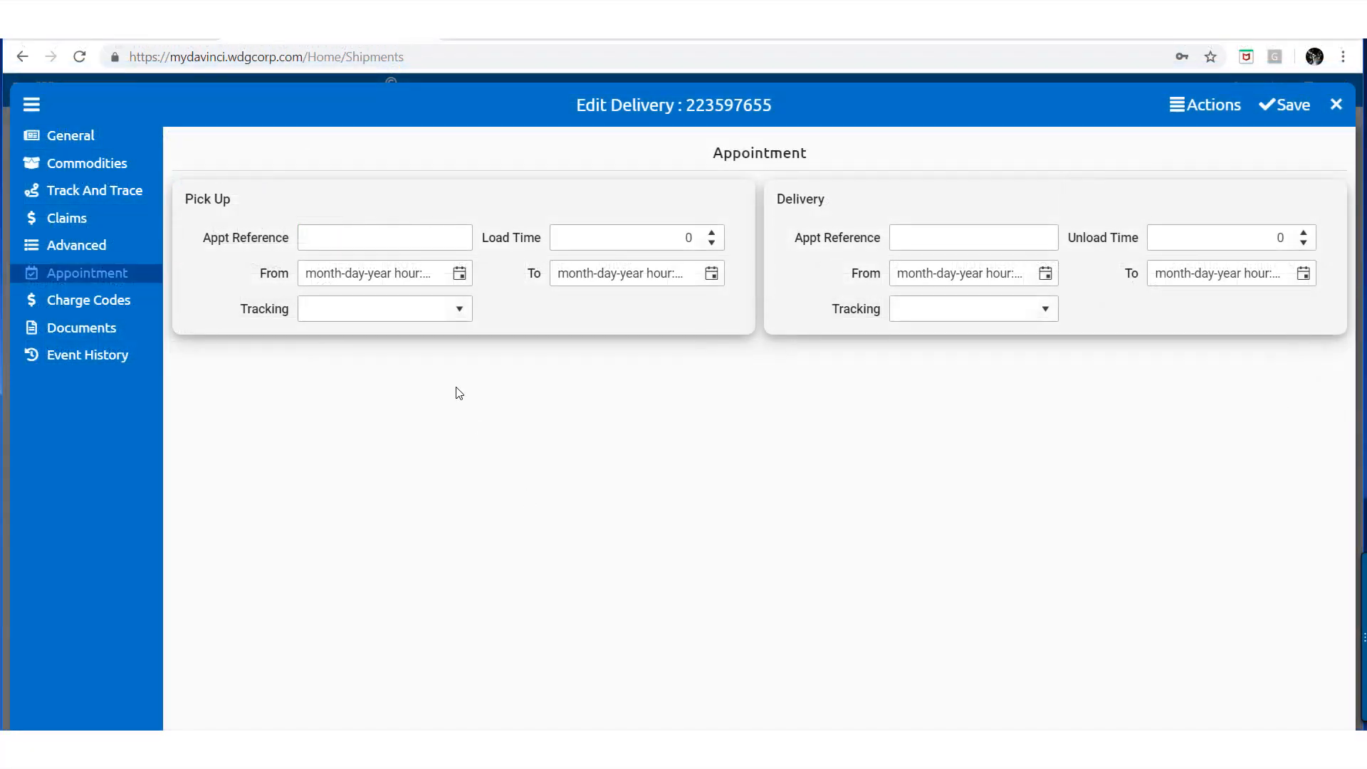
# Set the pick-up appointment: reference 223558, load time 10, 03-28-2019 from and to, tracking Early
pyautogui.click(382, 246)
pyautogui.write('223558')
pyautogui.click(688, 242)
pyautogui.write('10')
pyautogui.click(460, 274)
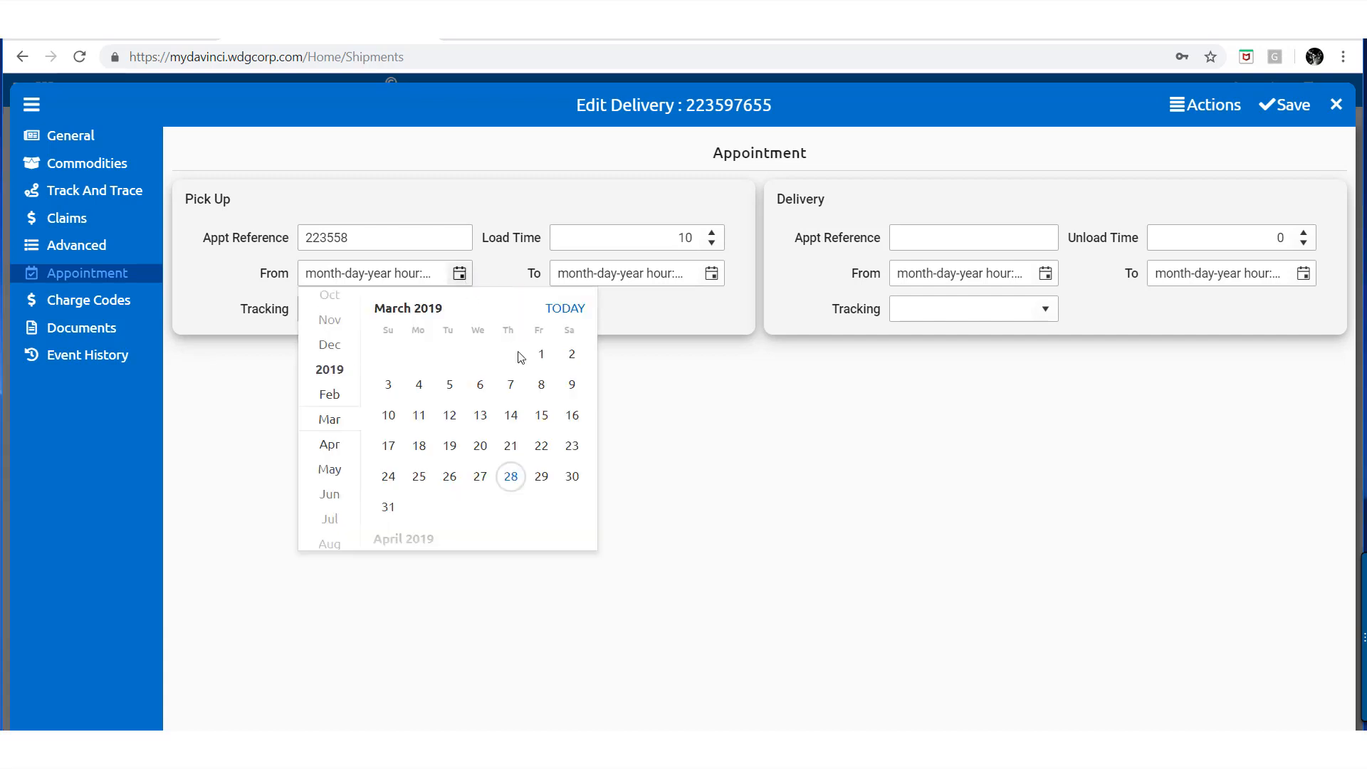
pyautogui.click(511, 476)
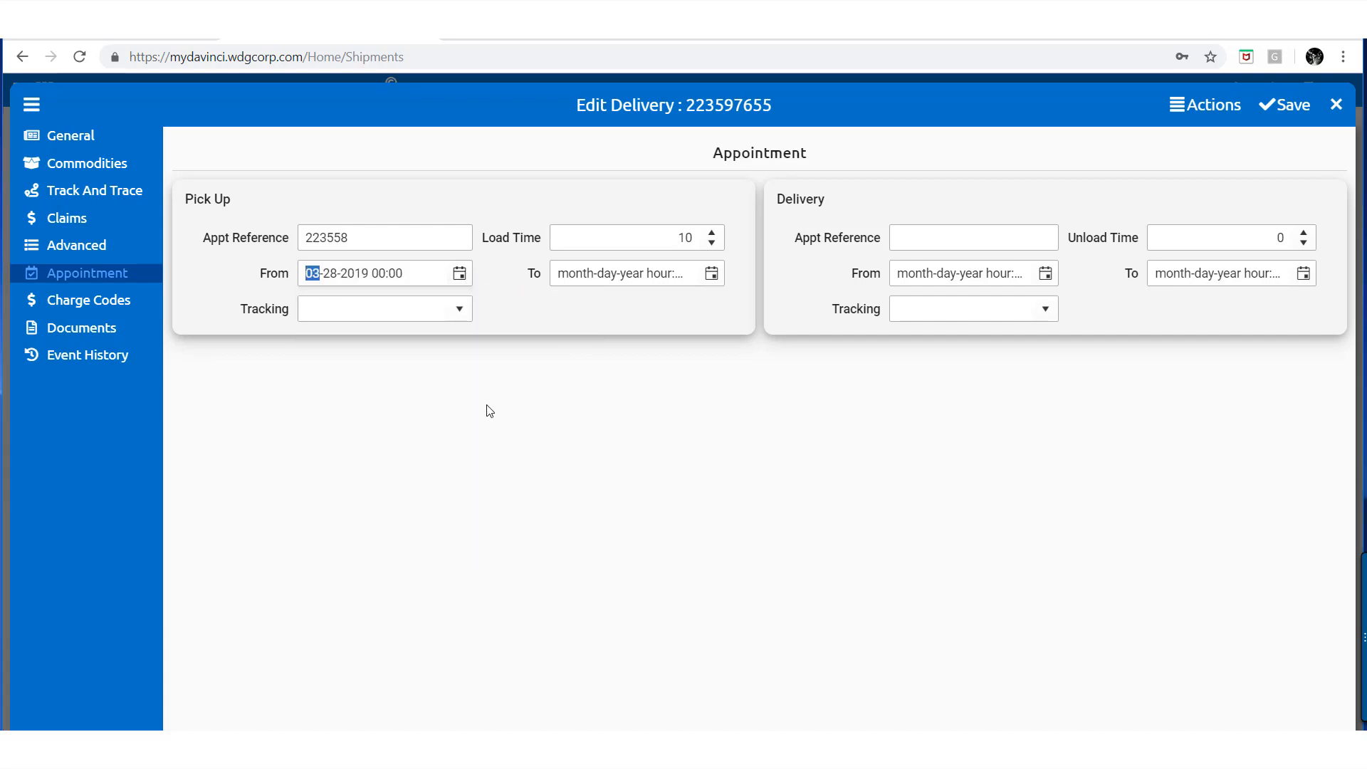
pyautogui.click(721, 276)
pyautogui.click(761, 478)
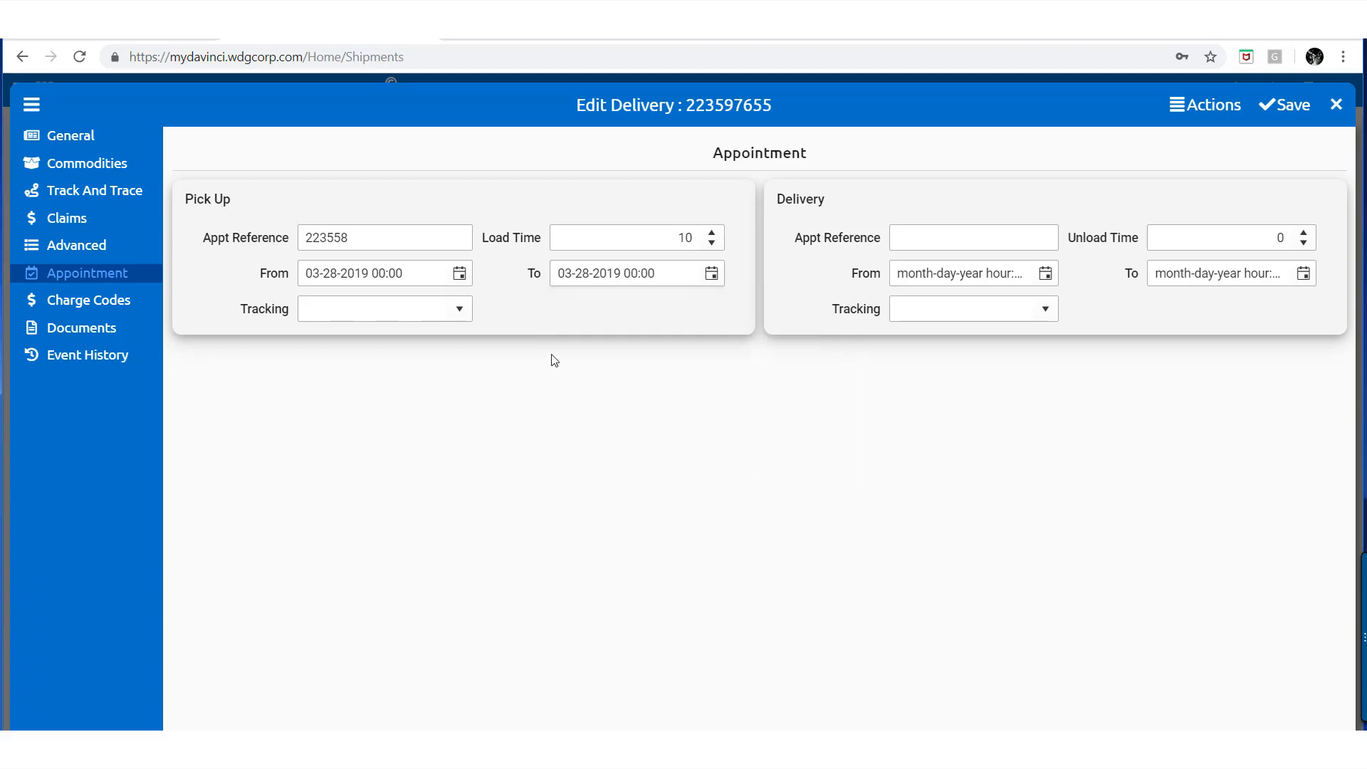
pyautogui.click(459, 308)
pyautogui.click(439, 335)
pyautogui.click(519, 359)
# Set the delivery appointment: reference 223558, unload time 15, 03-28-2019 dates, tracking On Time, then view Charge Codes
pyautogui.click(918, 237)
pyautogui.write('2')
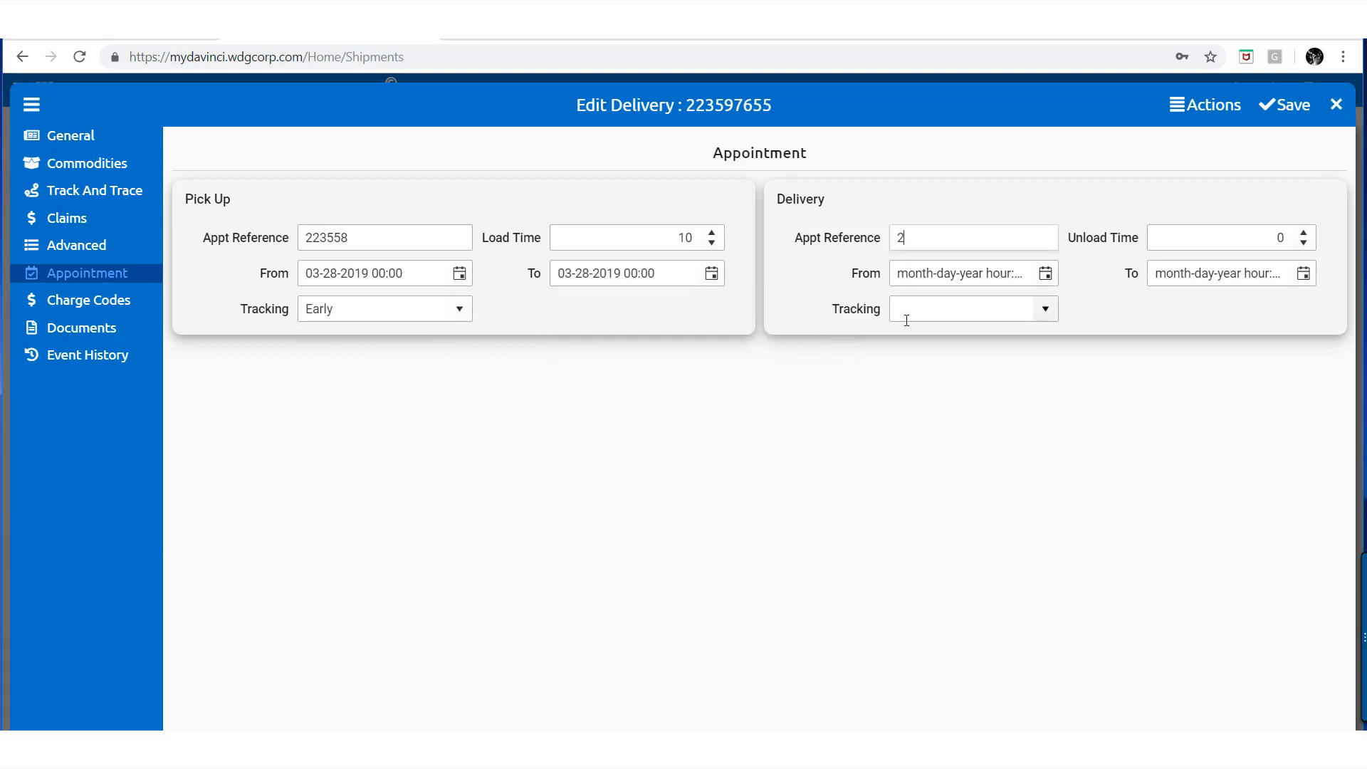
pyautogui.write('23558')
pyautogui.click(1214, 240)
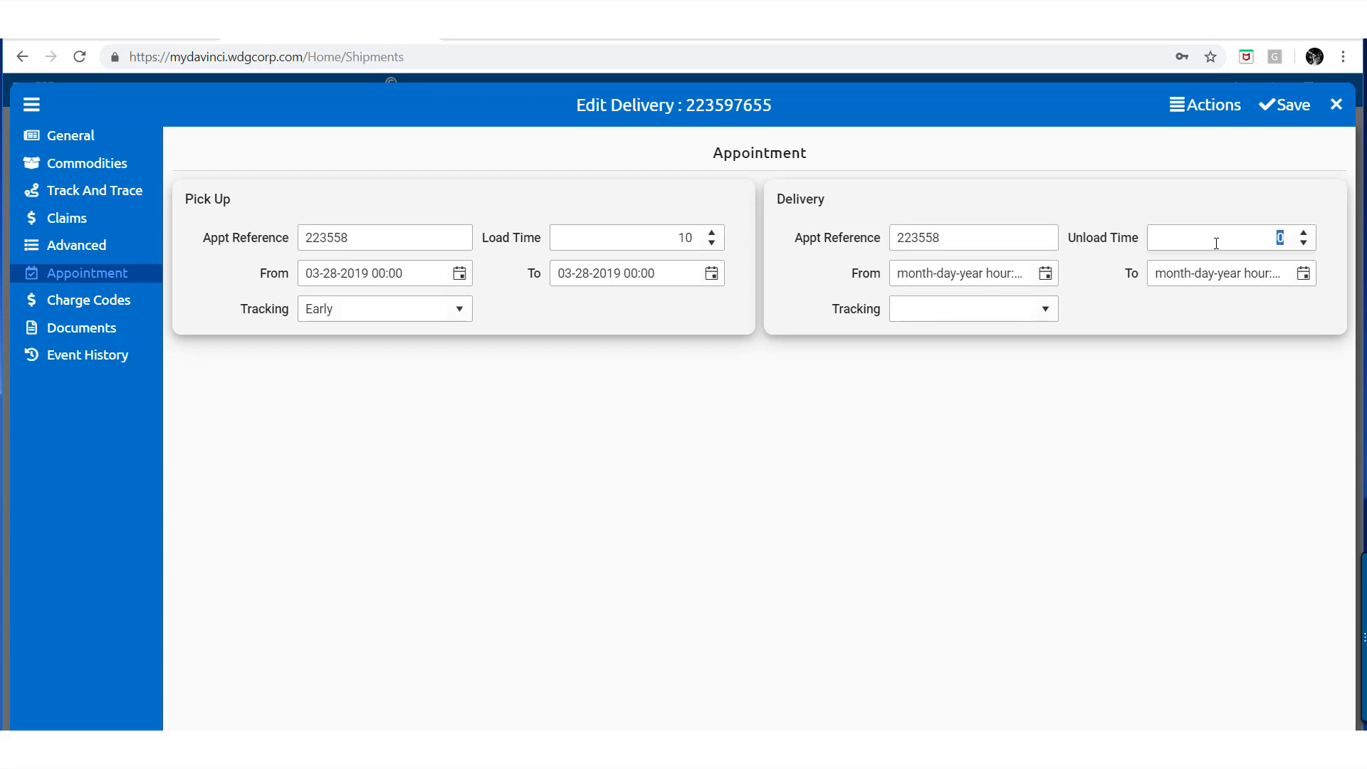
pyautogui.write('15')
pyautogui.click(1045, 273)
pyautogui.click(1102, 476)
pyautogui.click(1302, 273)
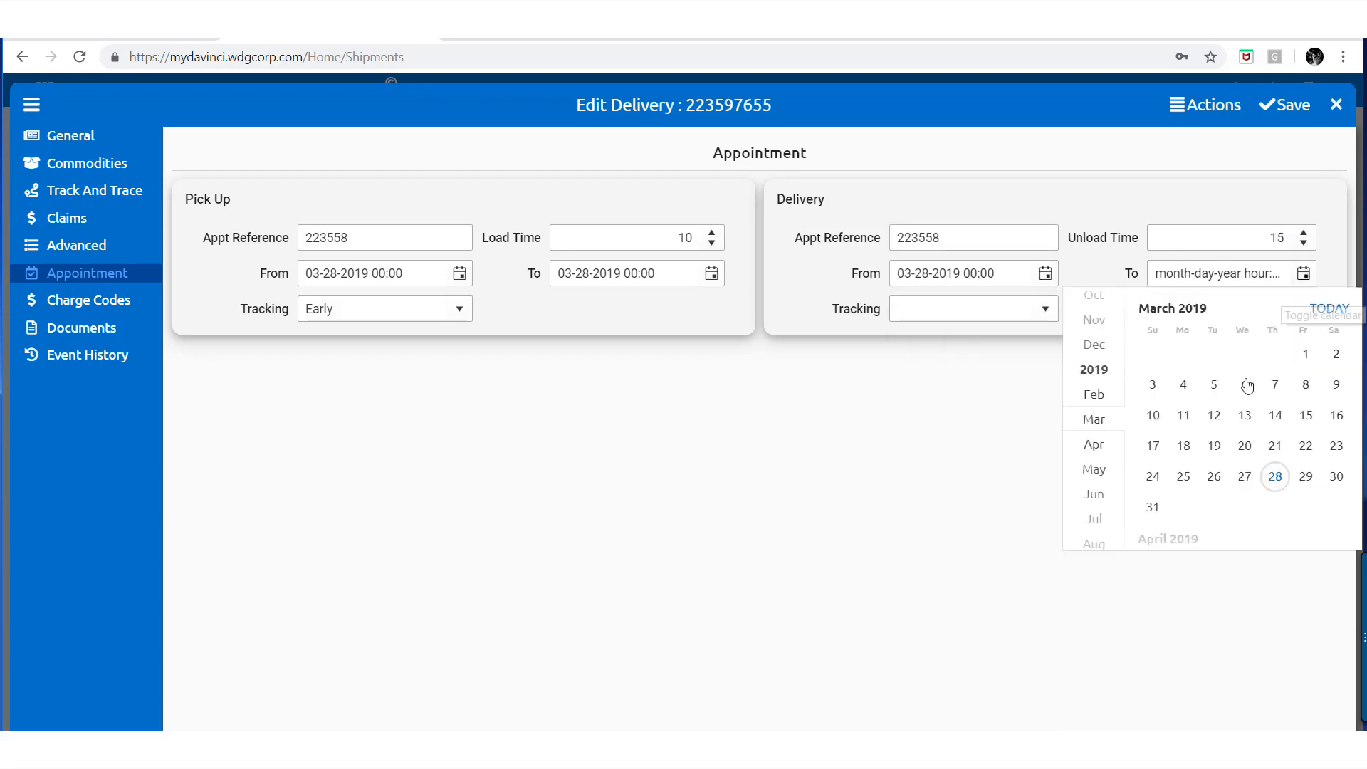
pyautogui.click(1273, 476)
pyautogui.click(1034, 307)
pyautogui.click(970, 386)
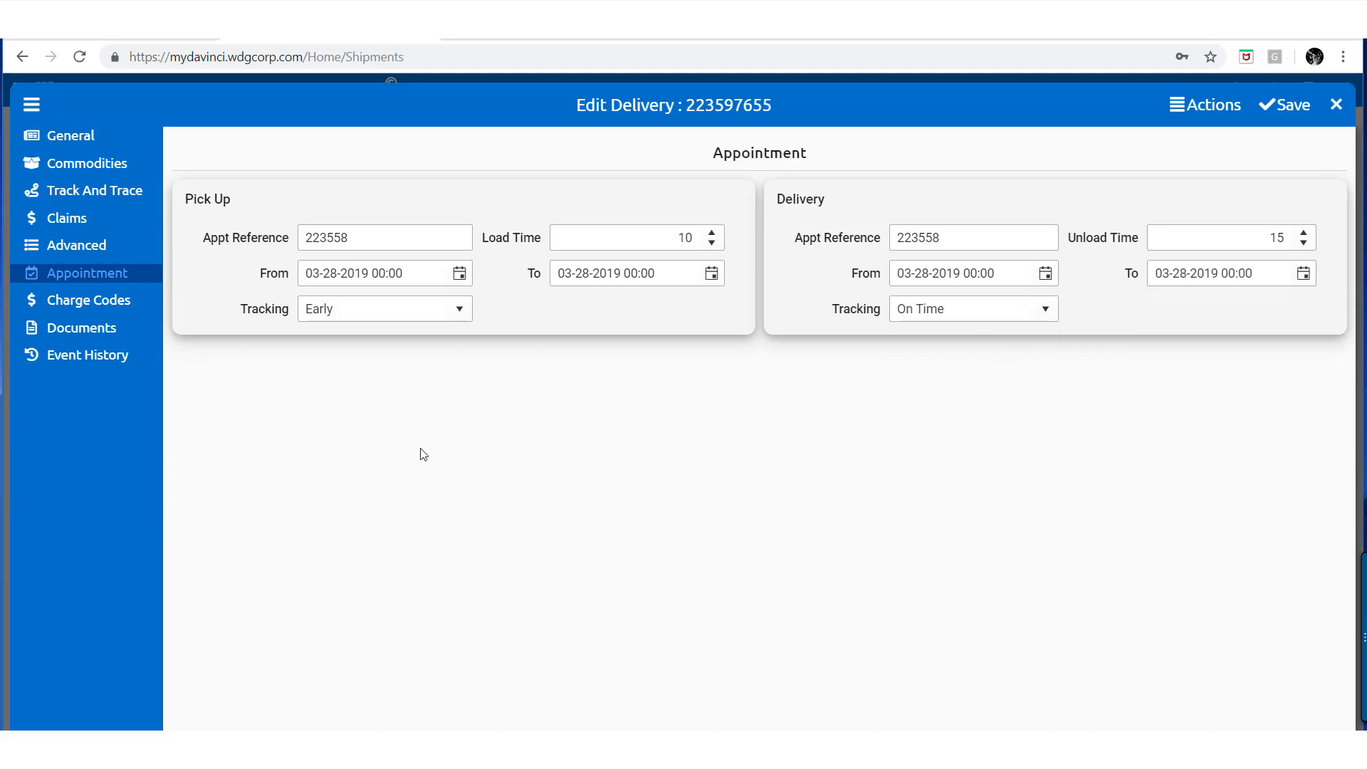
pyautogui.click(141, 304)
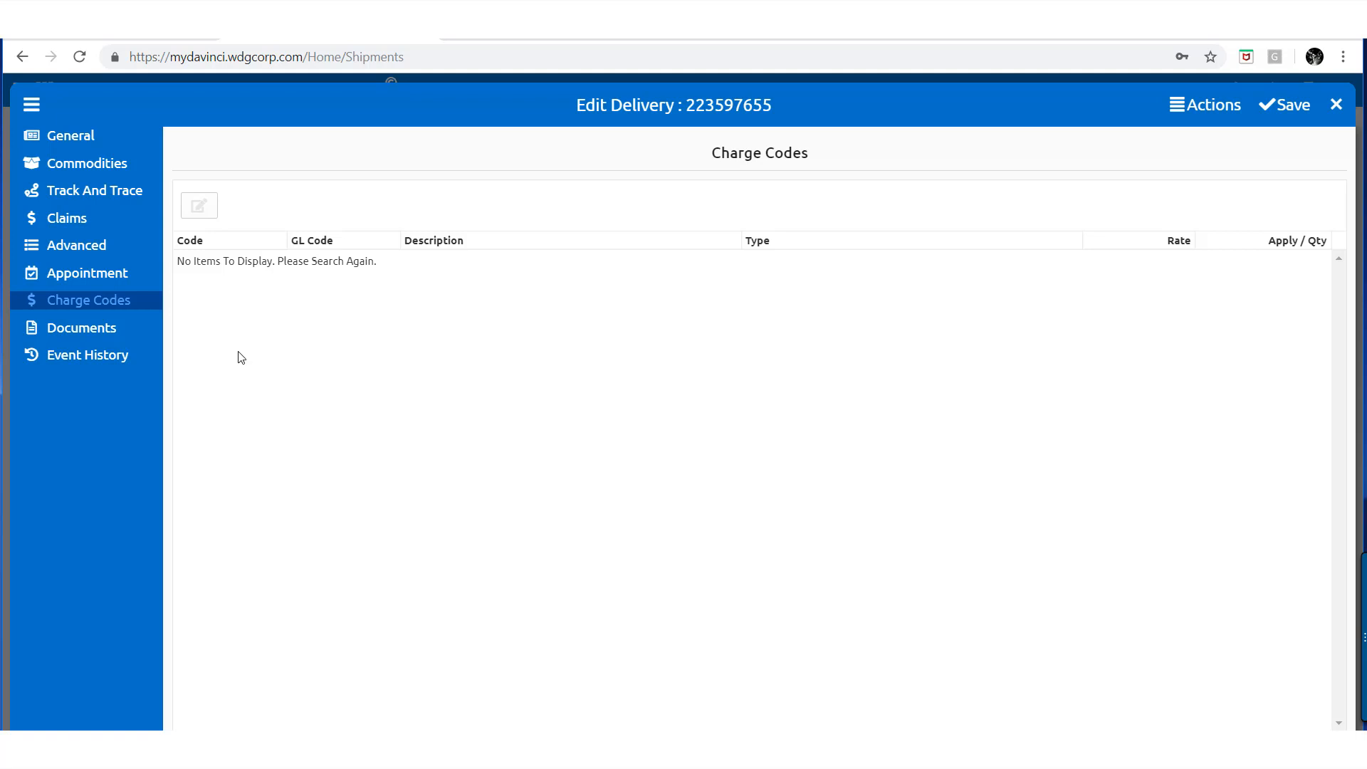
# In Documents, tick Proof Of Delivery Received, date it 03-28-2019, and enter the signing party's name
pyautogui.click(136, 328)
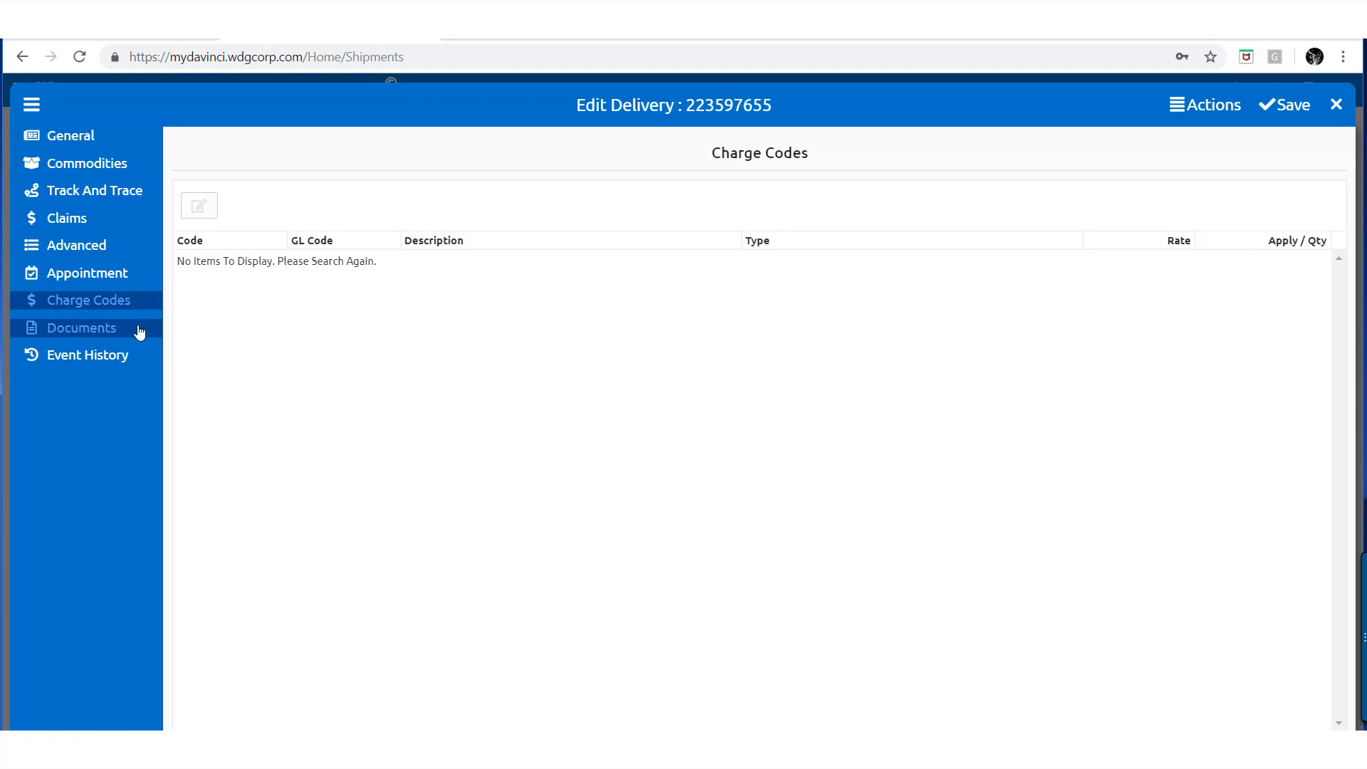
pyautogui.click(290, 204)
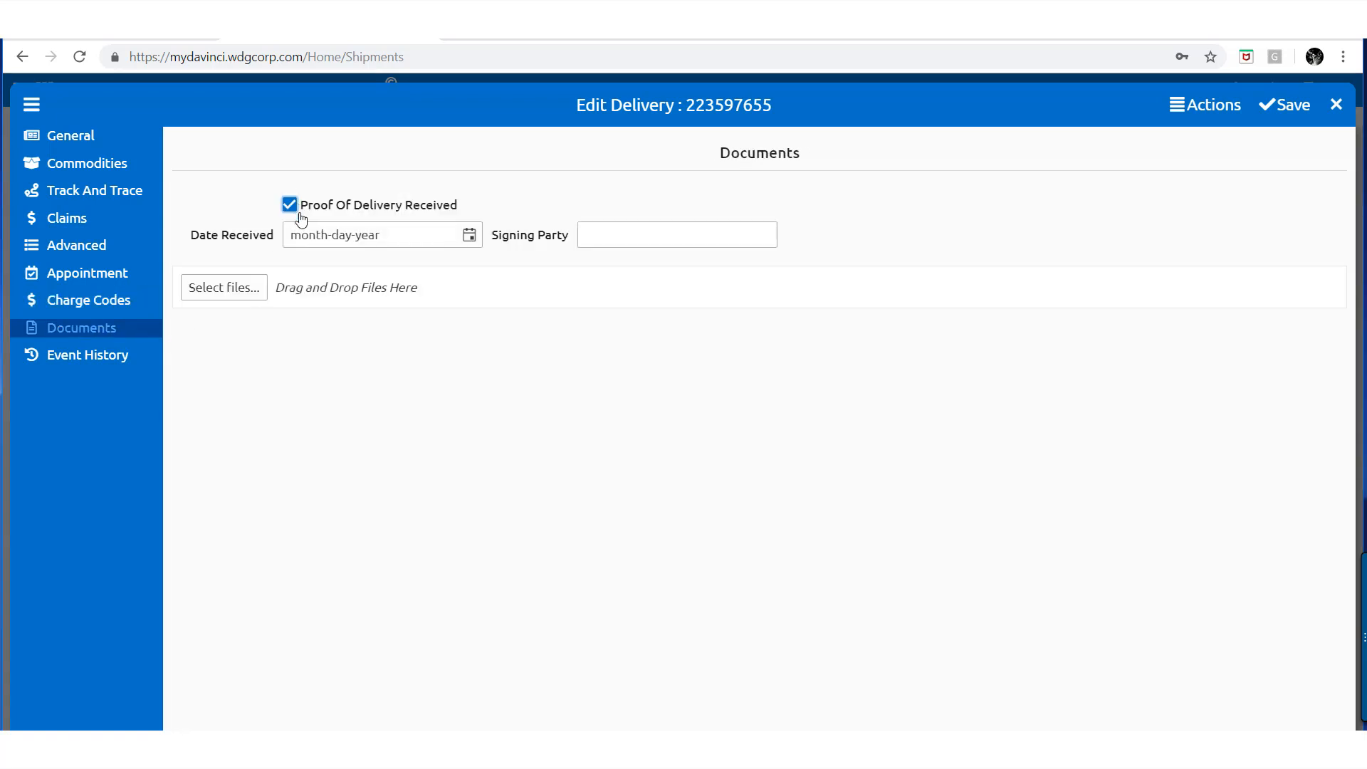
pyautogui.click(471, 245)
pyautogui.click(492, 438)
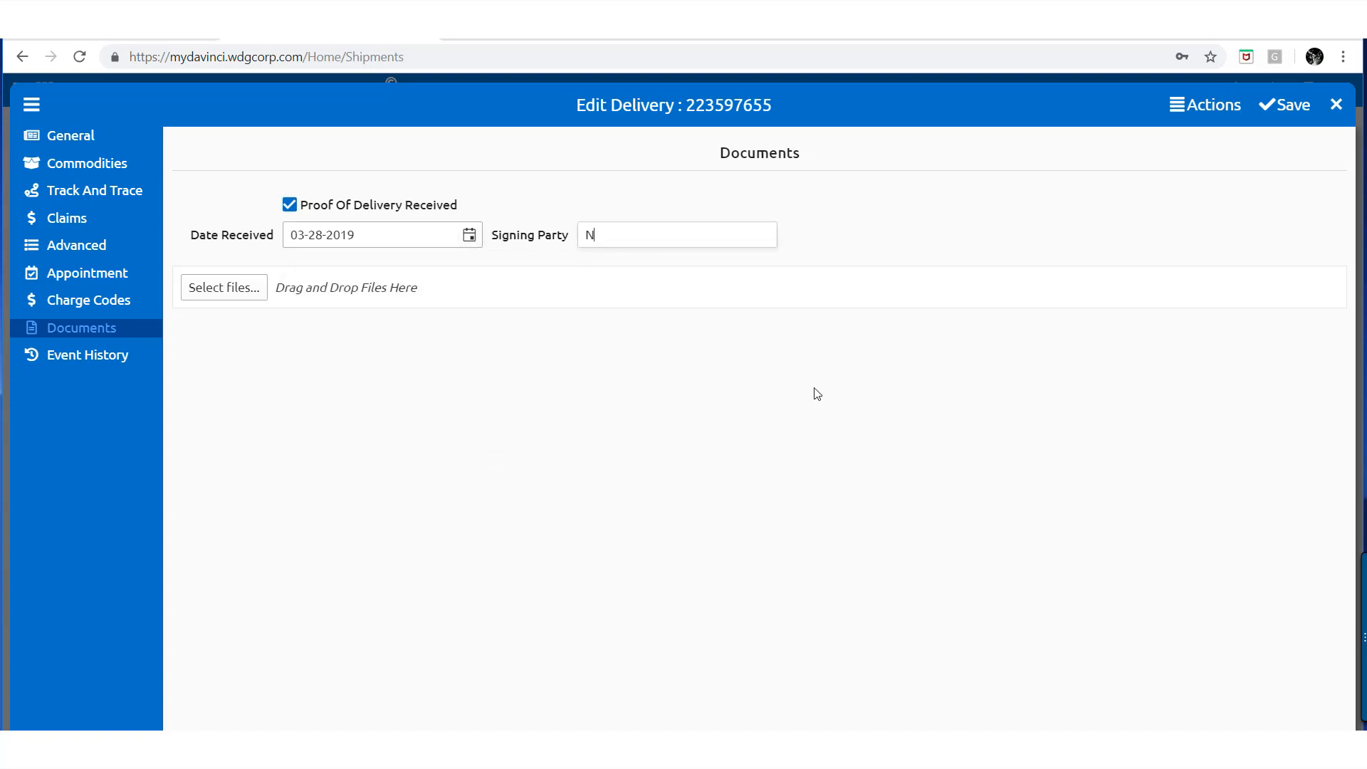
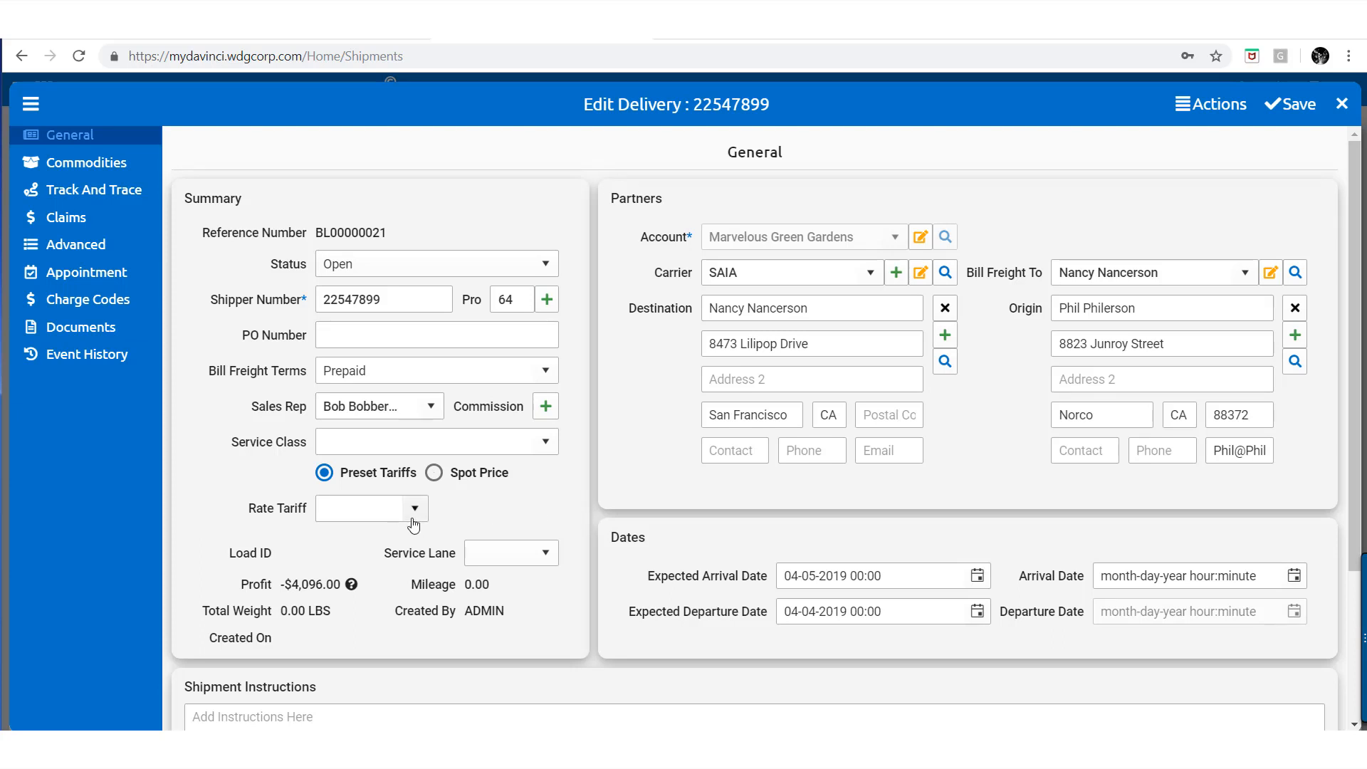
# Switch pricing to Spot Price with a 3500 rate tariff and 31% FSC
pyautogui.click(435, 475)
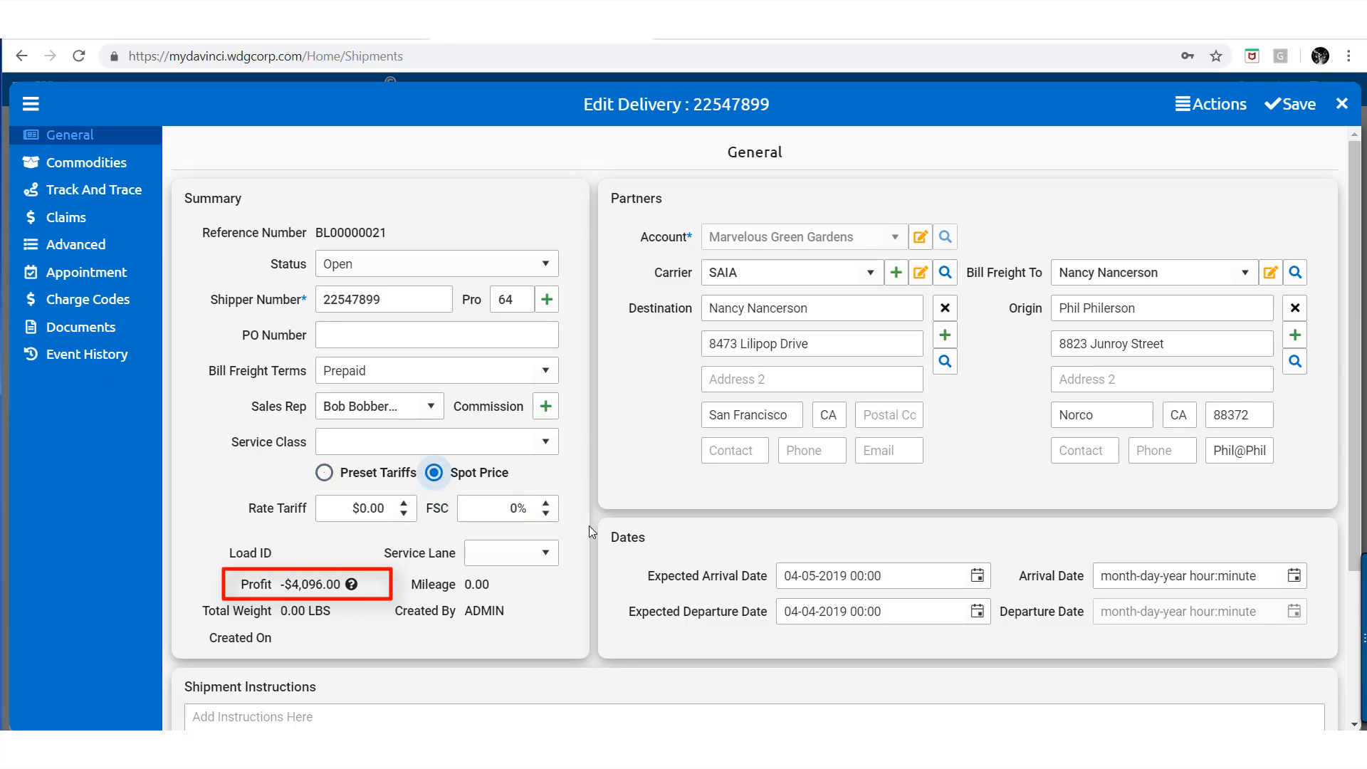
pyautogui.click(364, 509)
pyautogui.write('3')
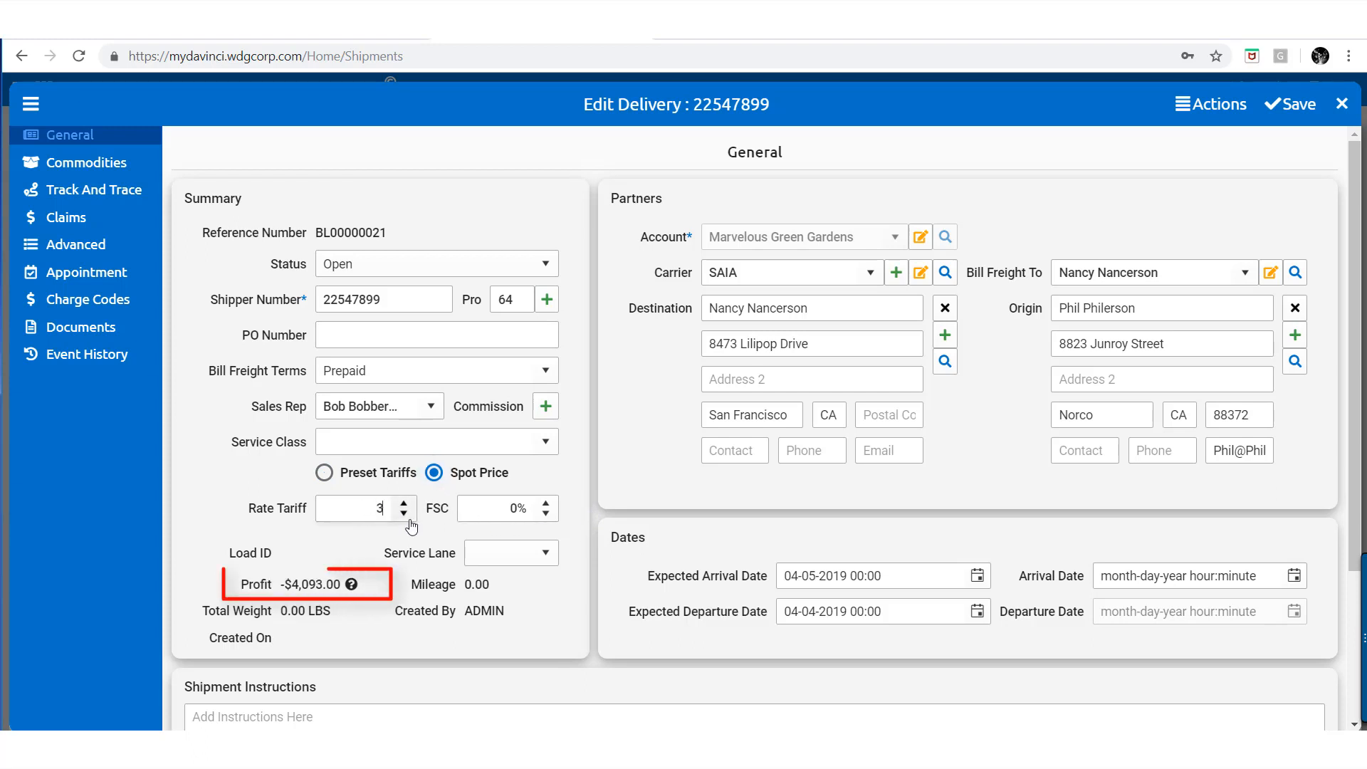
pyautogui.write('500')
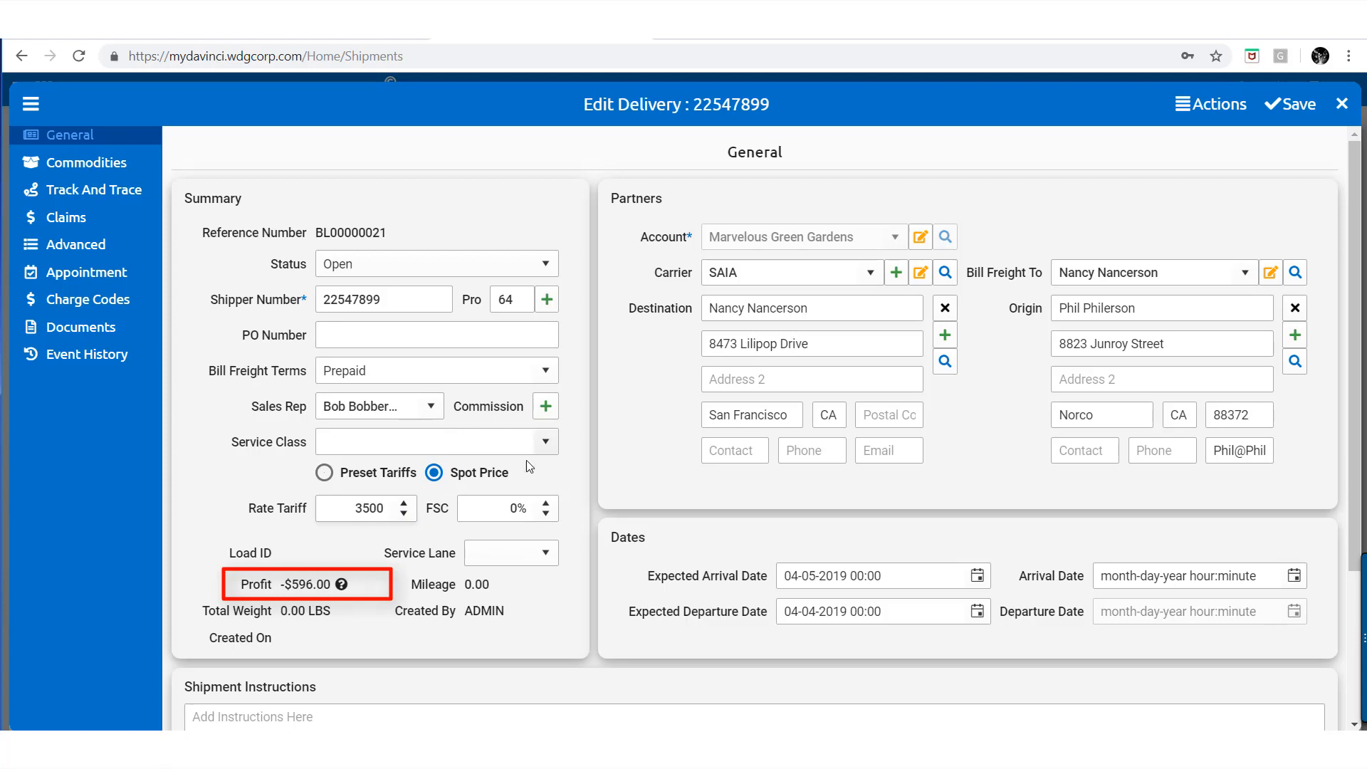
pyautogui.press('Tab')
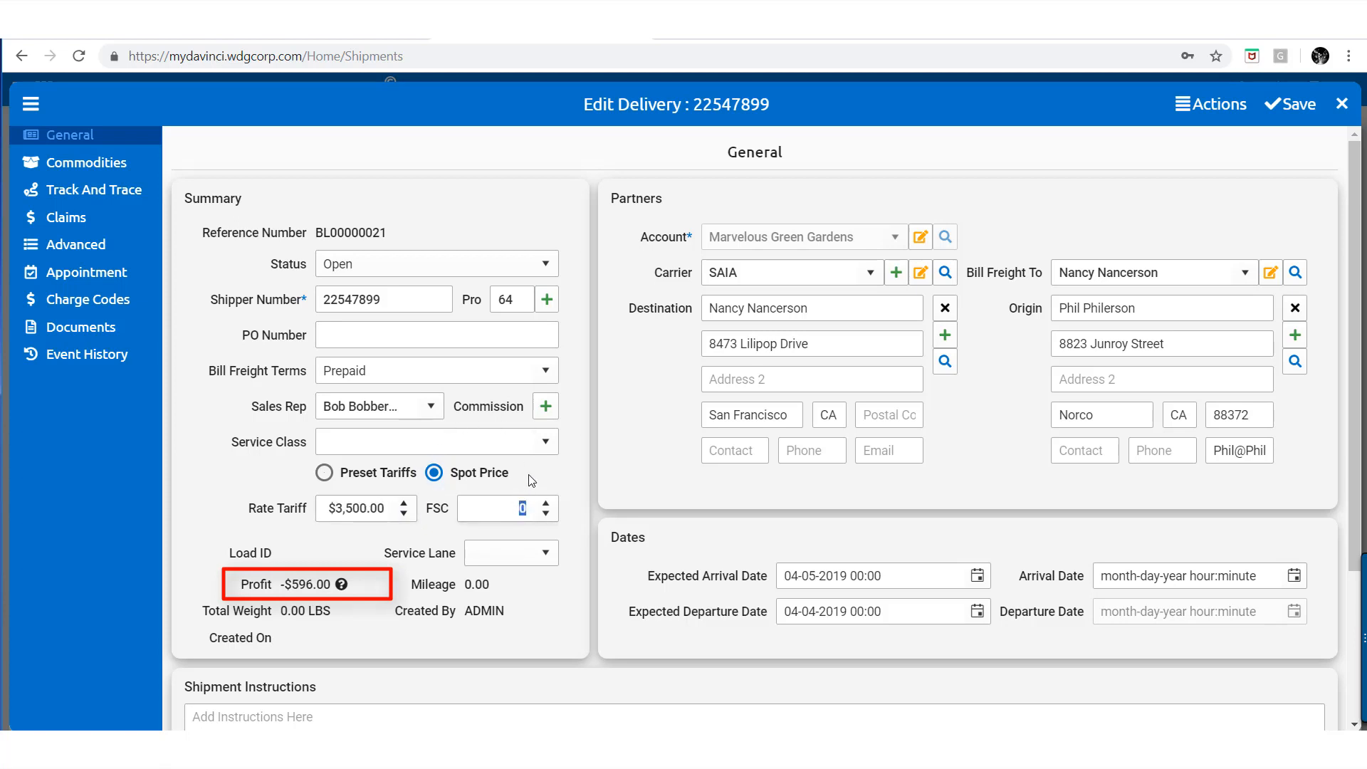
pyautogui.write('31')
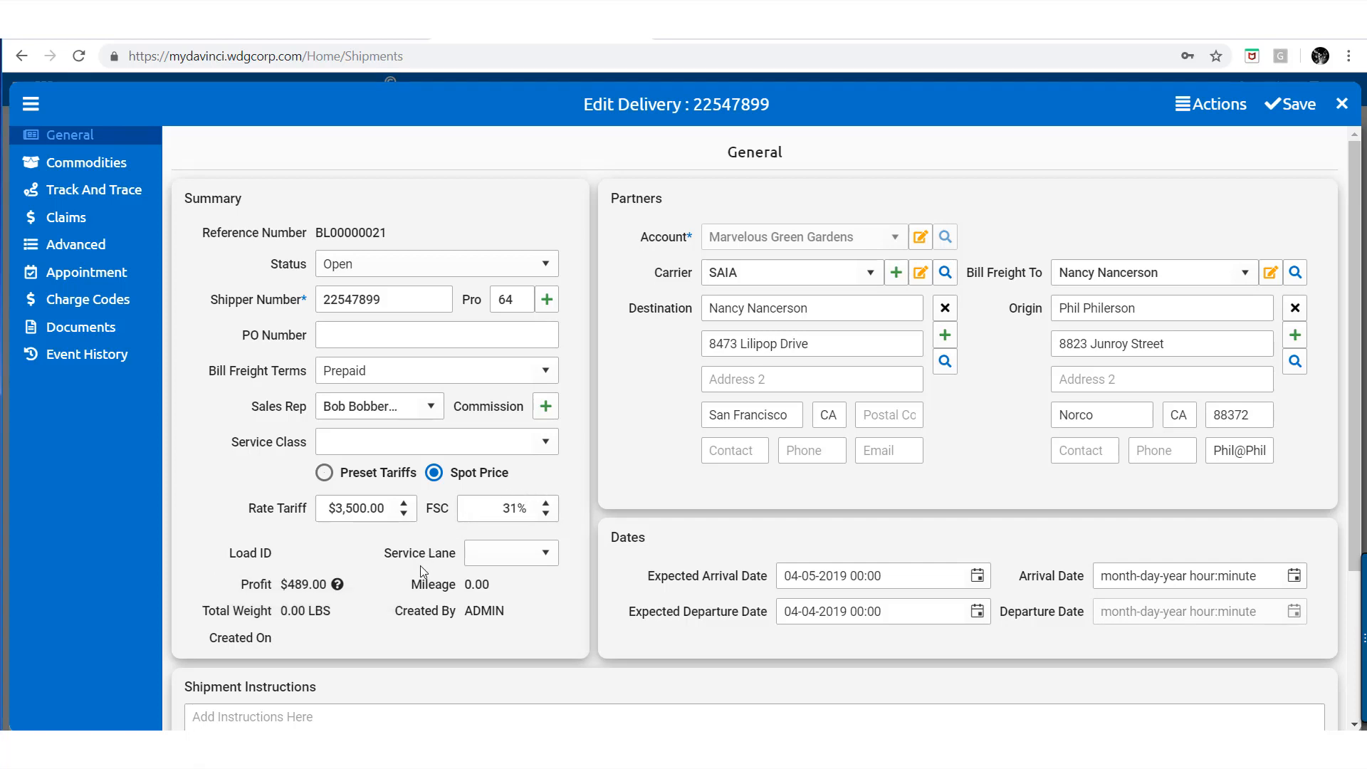
# Browse the Actions menu's Print, Email and EDI options, then save delivery 22547899
pyautogui.click(1215, 113)
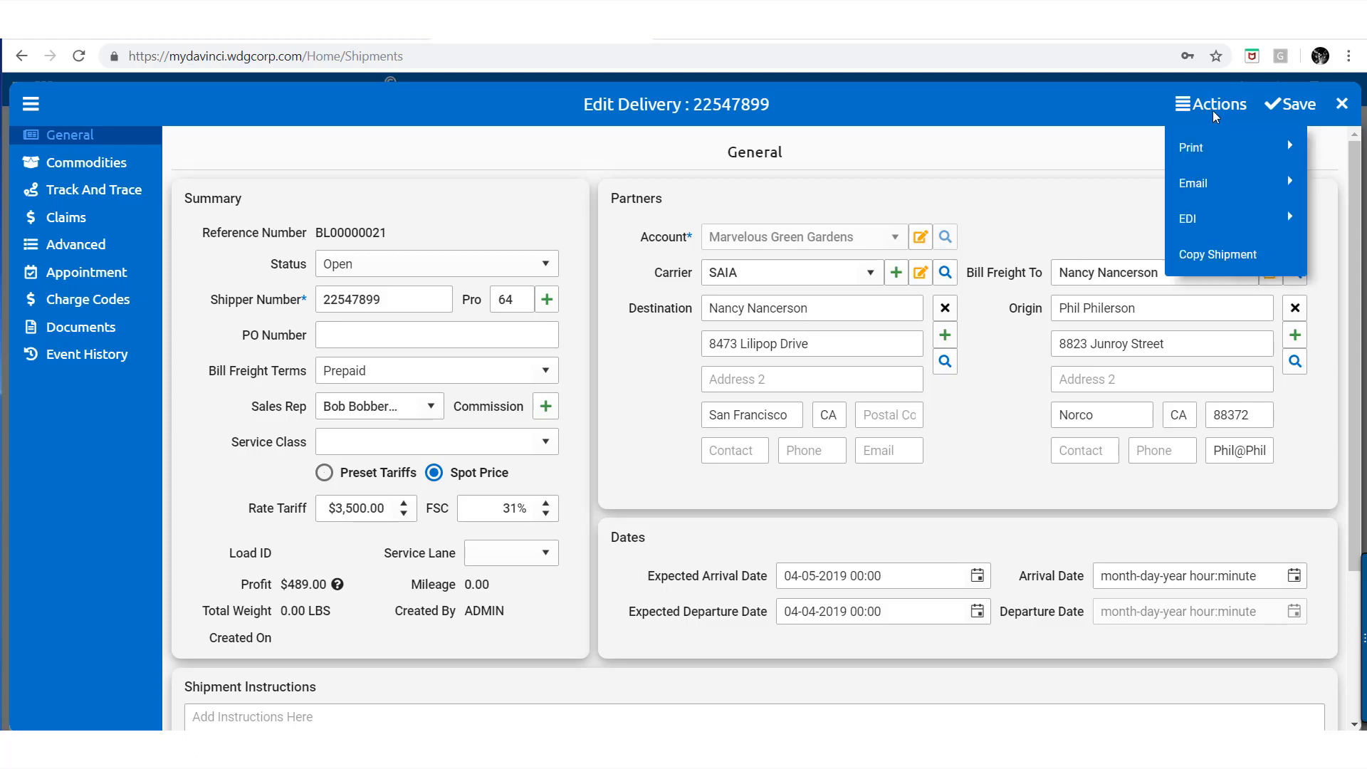
pyautogui.moveTo(1204, 145)
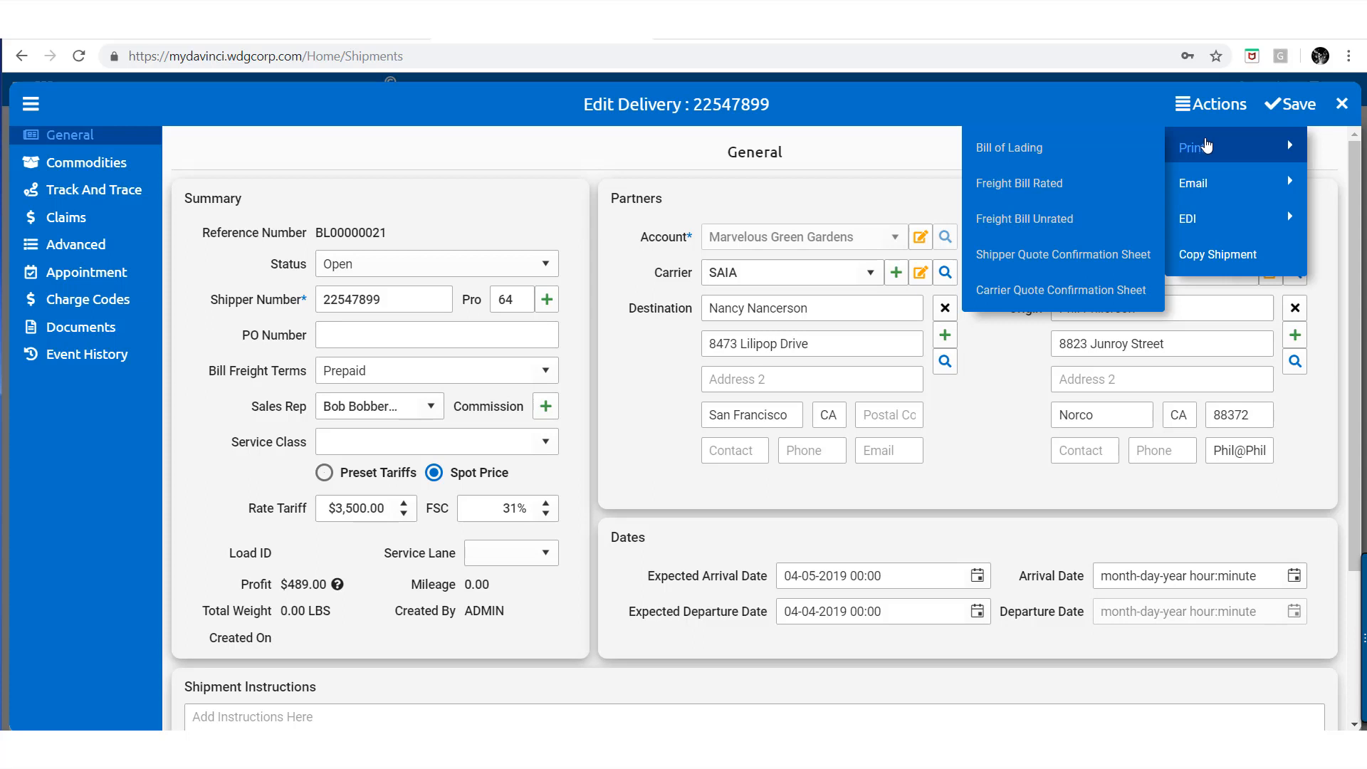
pyautogui.moveTo(1214, 178)
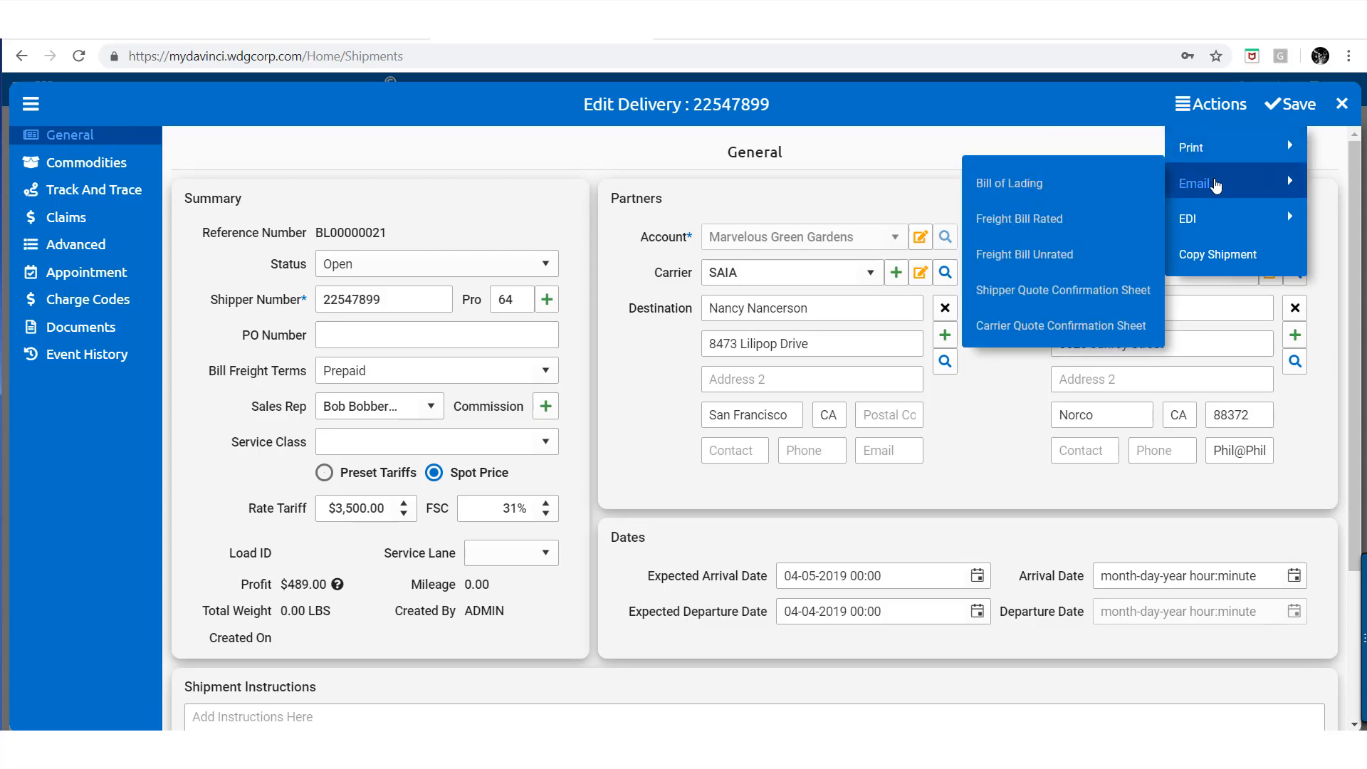
pyautogui.moveTo(1219, 213)
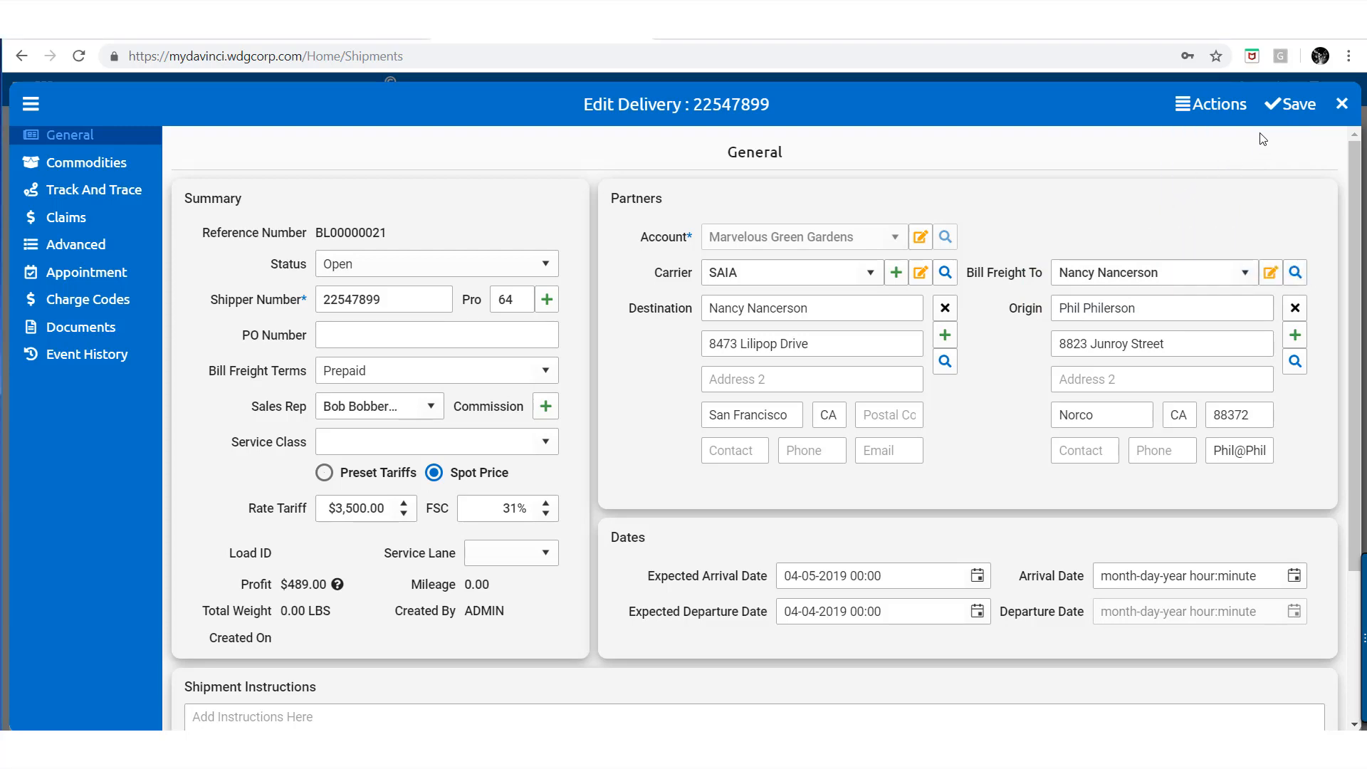
pyautogui.click(1278, 116)
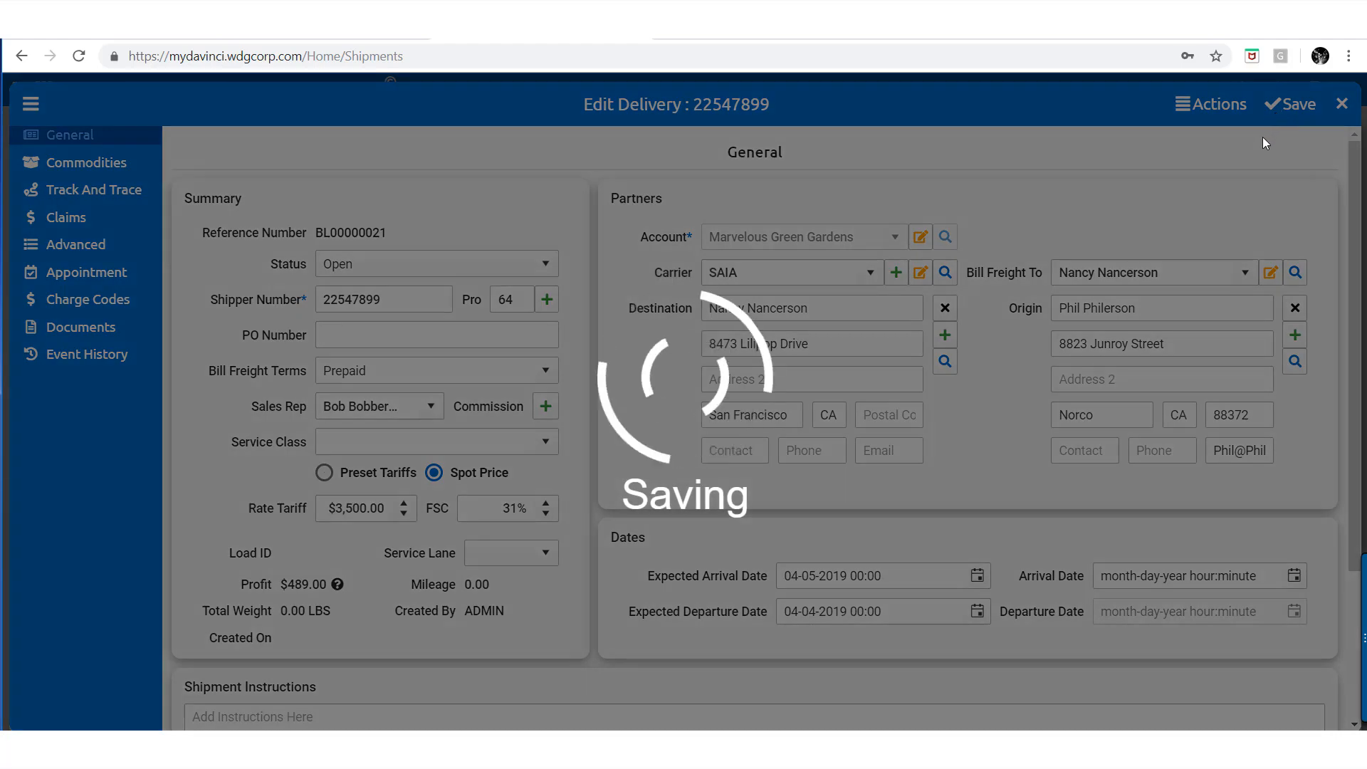